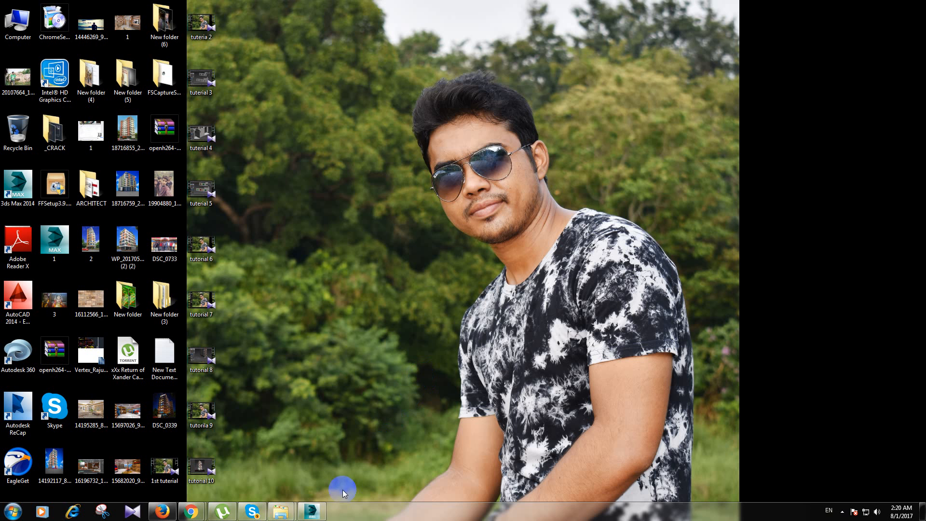
Step: Switch to 3ds Max, test-render the VRayPhysicalCamera001 view with V-Ray, and close both rendered image windows
left_click(312, 512)
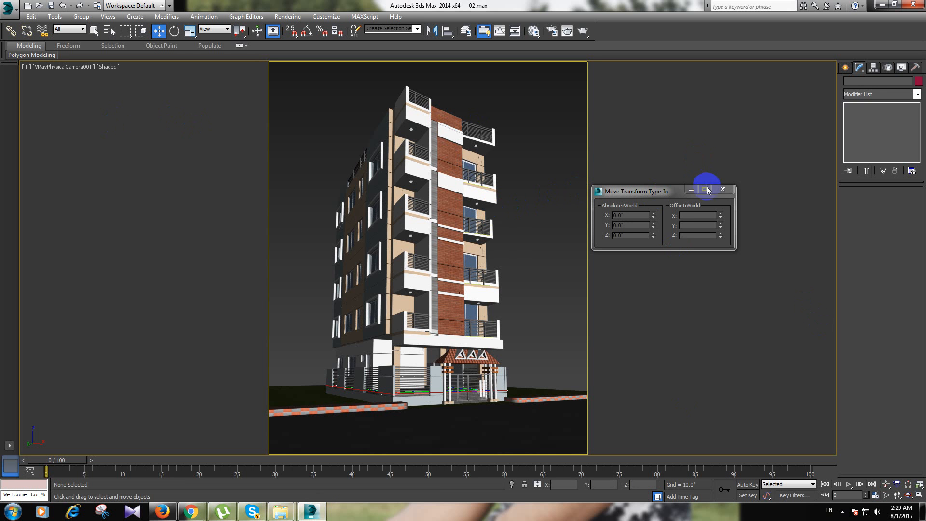
left_click(567, 32)
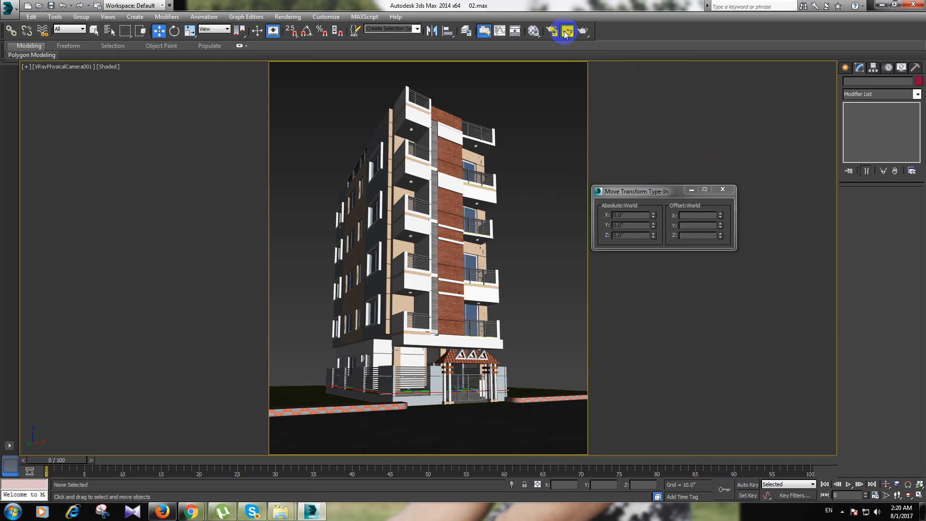
left_click(659, 55)
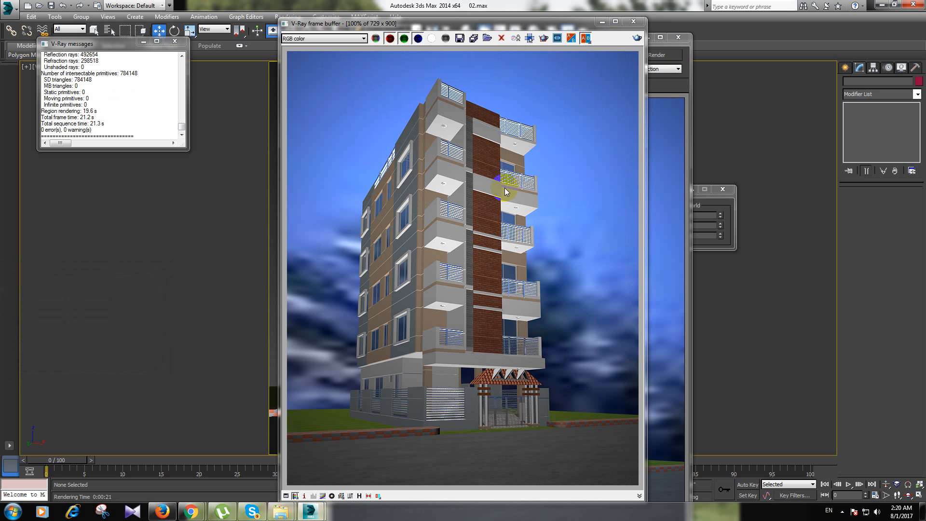
left_click(633, 22)
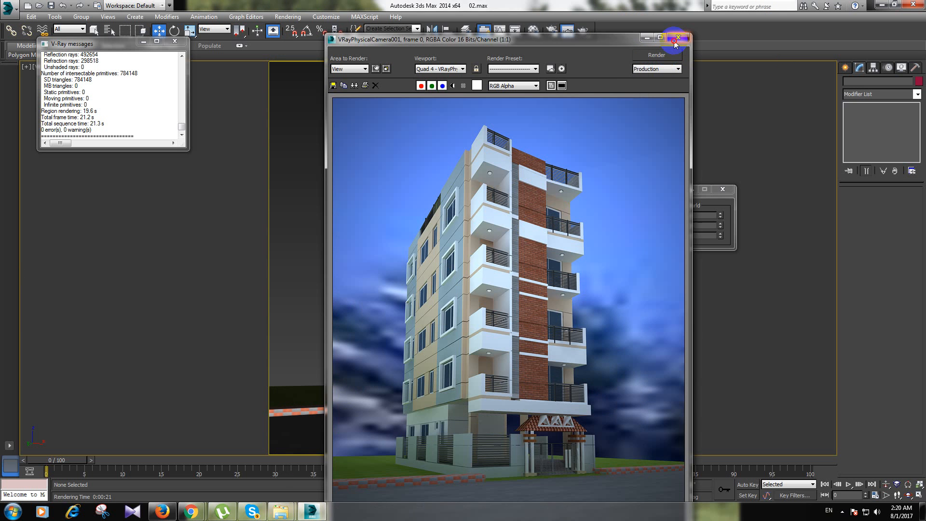
left_click(678, 37)
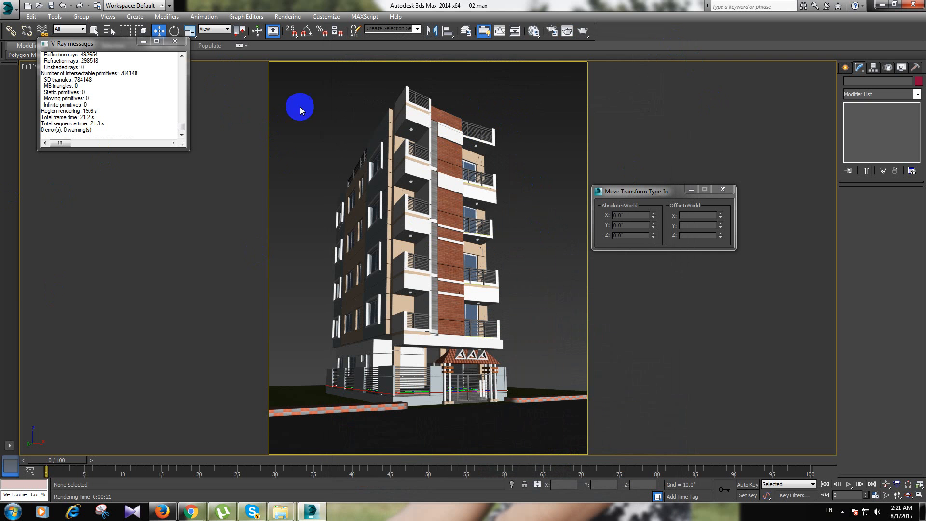
Step: Open Render Setup, place it beside the message window, and expand the Assign Renderer section of the common settings
left_click(288, 18)
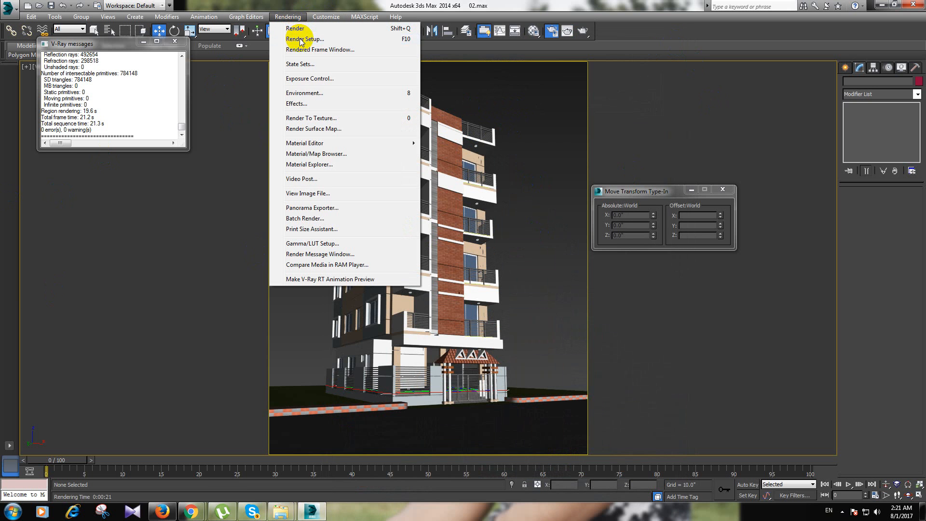
left_click(301, 40)
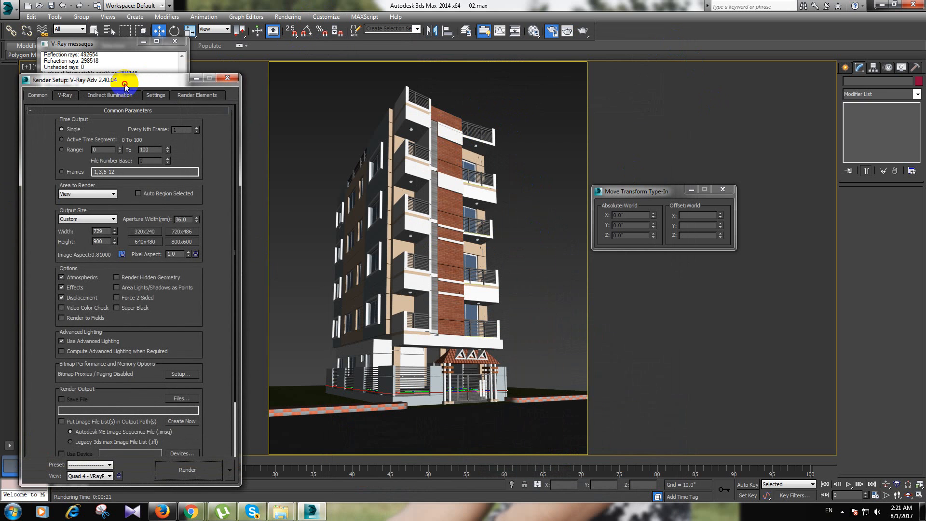
left_click_drag(125, 83, 362, 68)
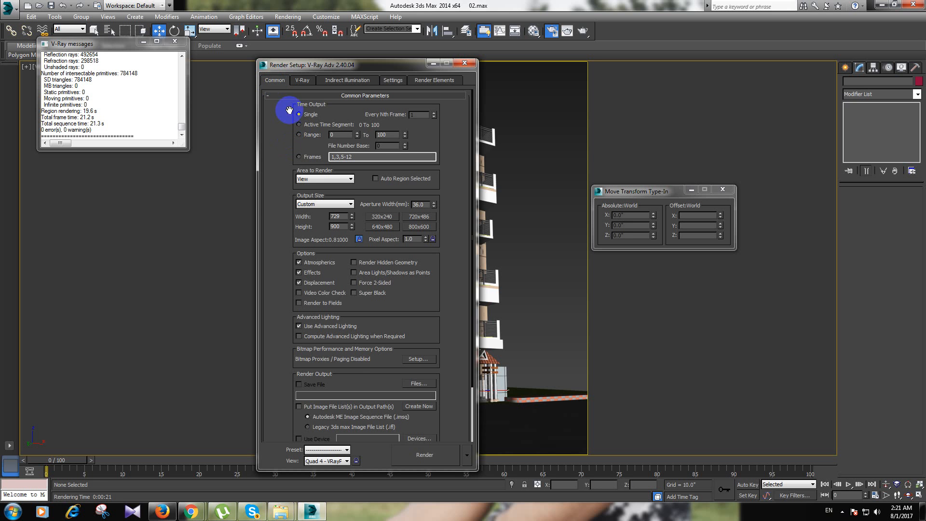
scroll(275, 227, "down", 3)
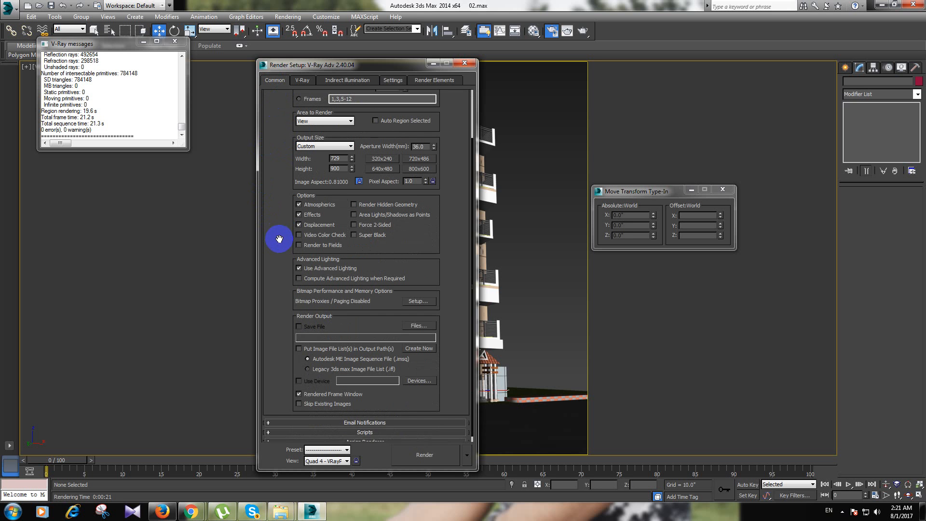
left_click(358, 439)
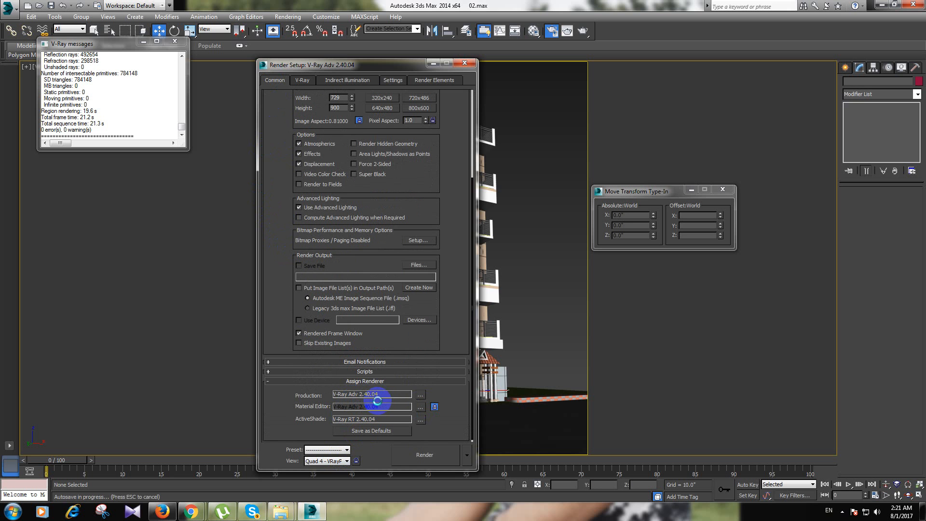
Step: Examine the renderers available for Production and ActiveShade, keeping V-Ray Adv 2.40.04 and V-Ray RT 2.40.04 assigned
left_click(420, 396)
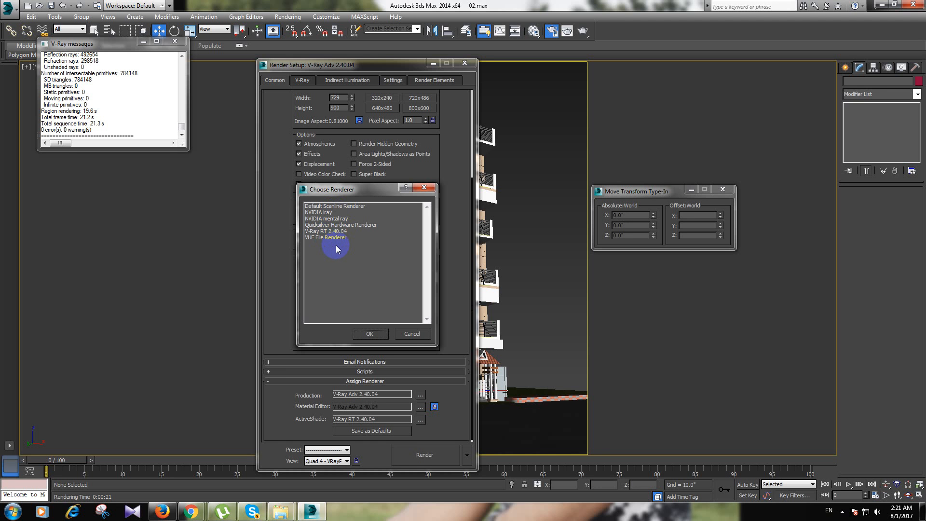
left_click(381, 332)
left_click(388, 395)
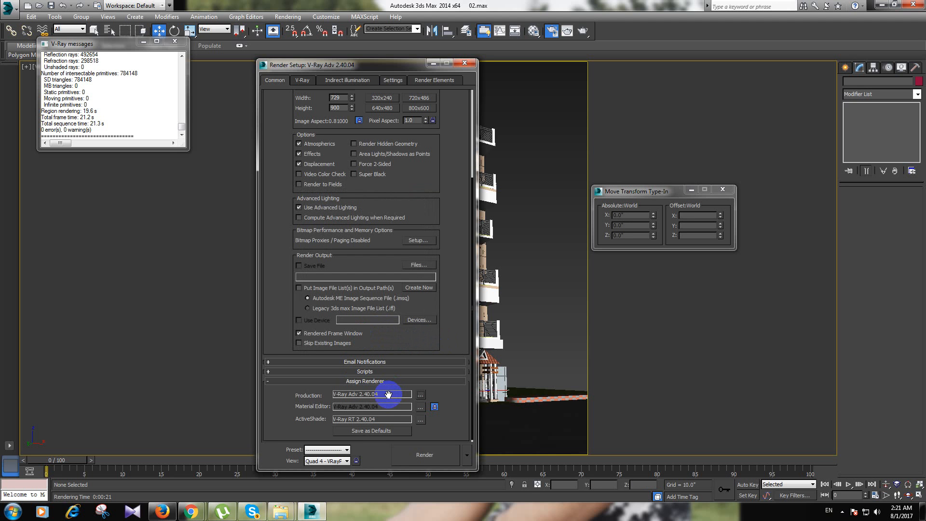
left_click(421, 395)
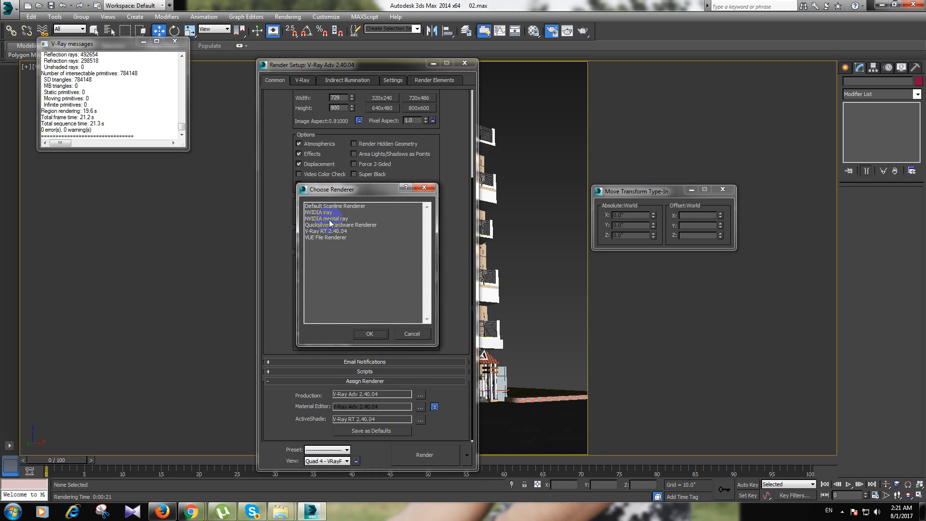
left_click(366, 333)
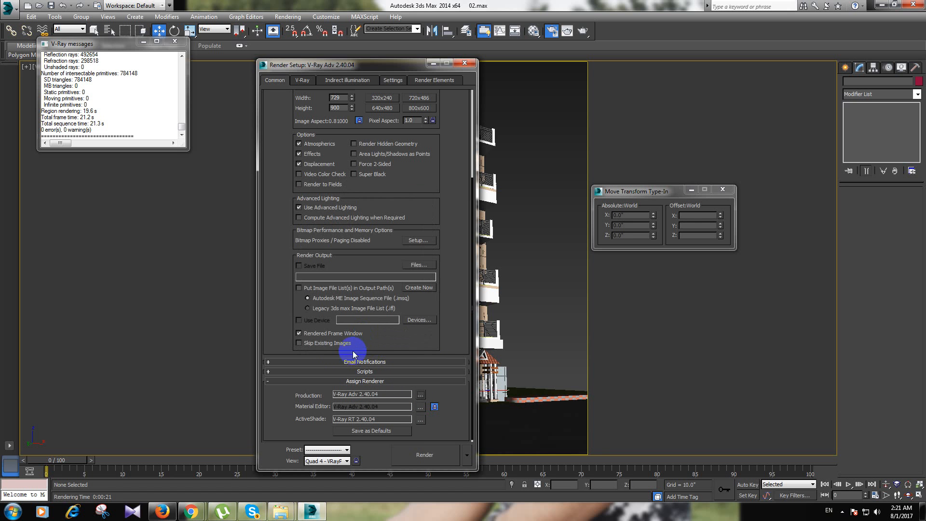
left_click(420, 420)
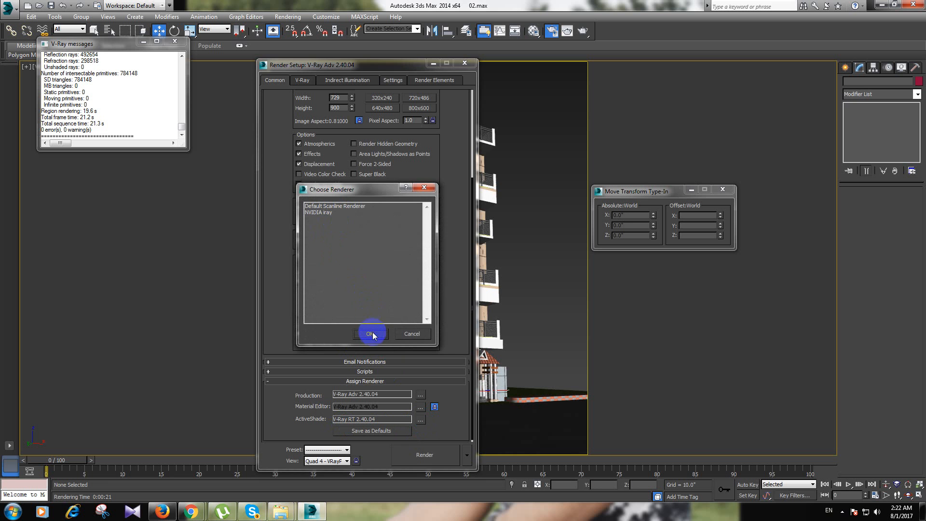
left_click(371, 334)
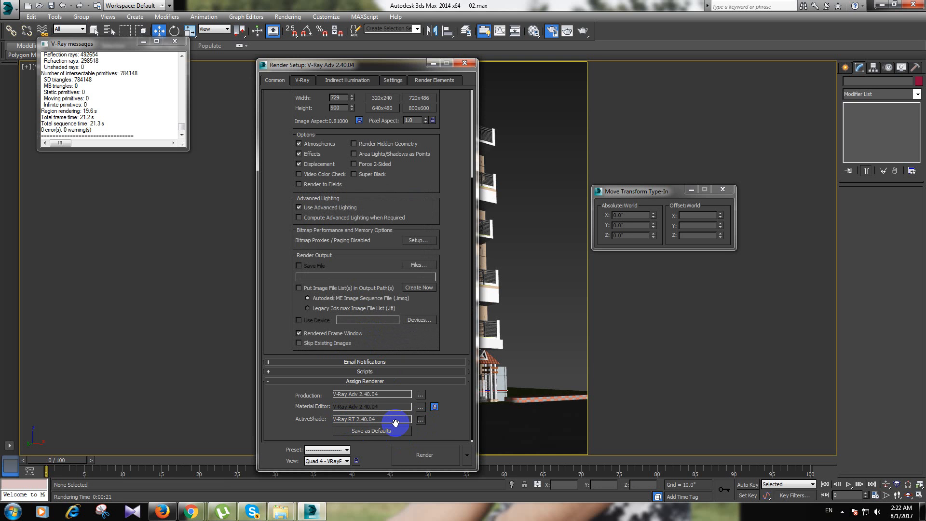
left_click(421, 419)
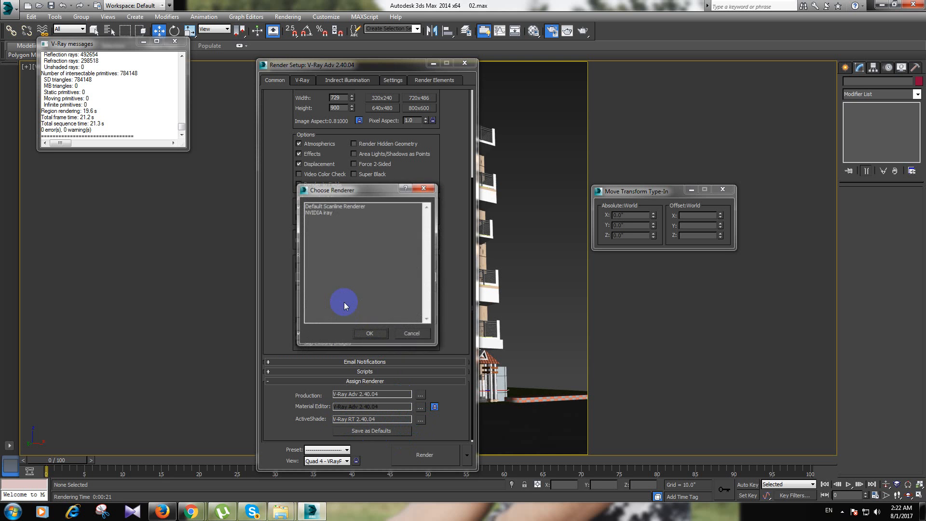
left_click(375, 333)
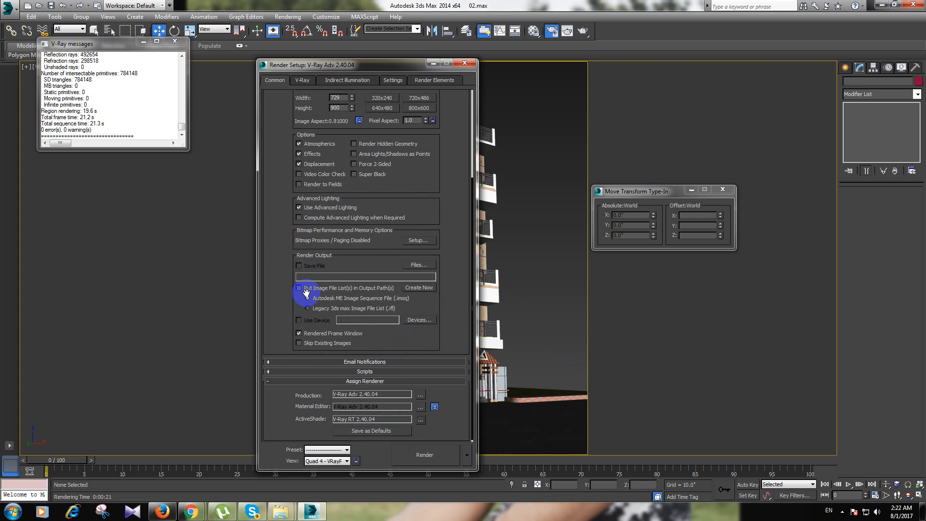
Step: Check the render output size settings, keeping the Custom preset with its width and height
scroll(311, 304, "up", 3)
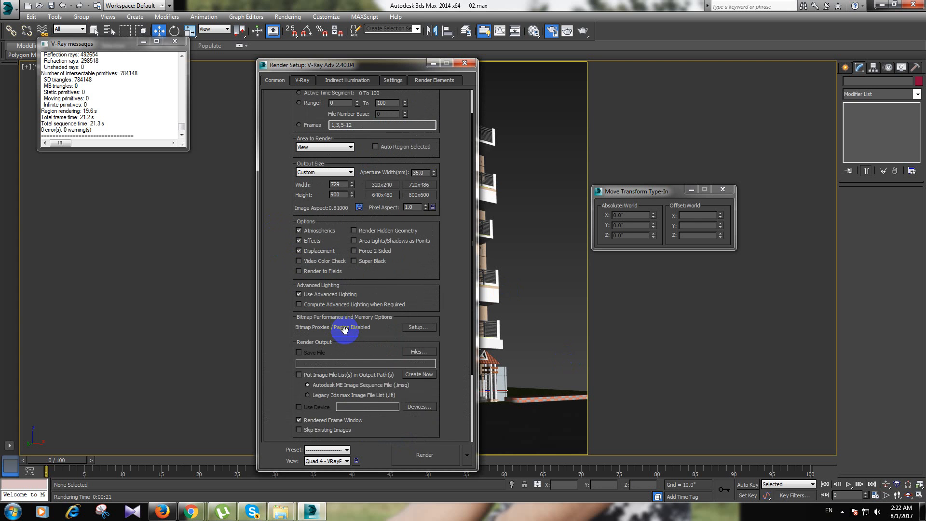
scroll(344, 329, "up", 1)
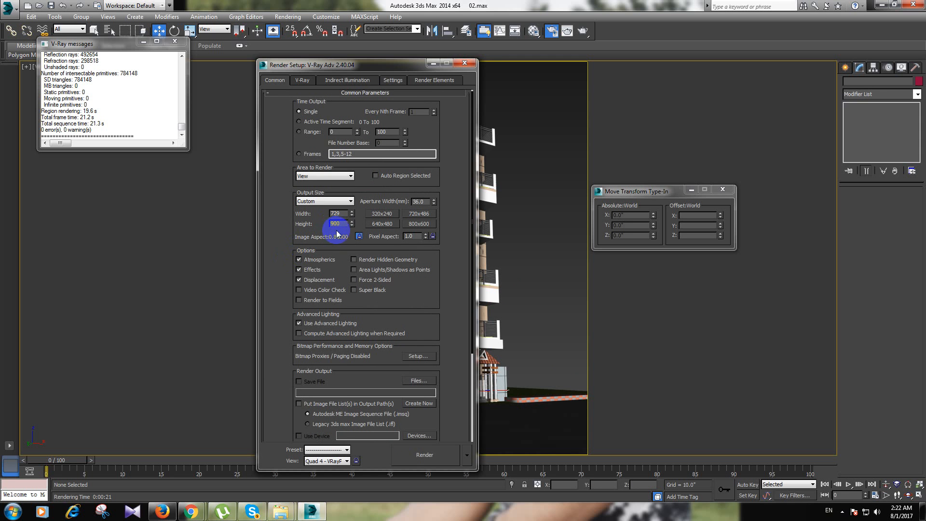
left_click(359, 236)
double_click(343, 213)
left_click(337, 202)
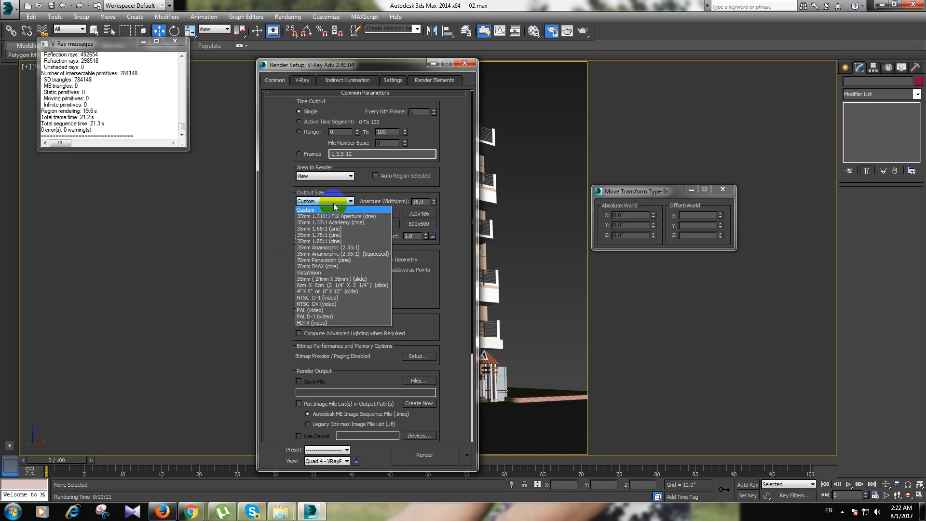
left_click(334, 207)
double_click(340, 223)
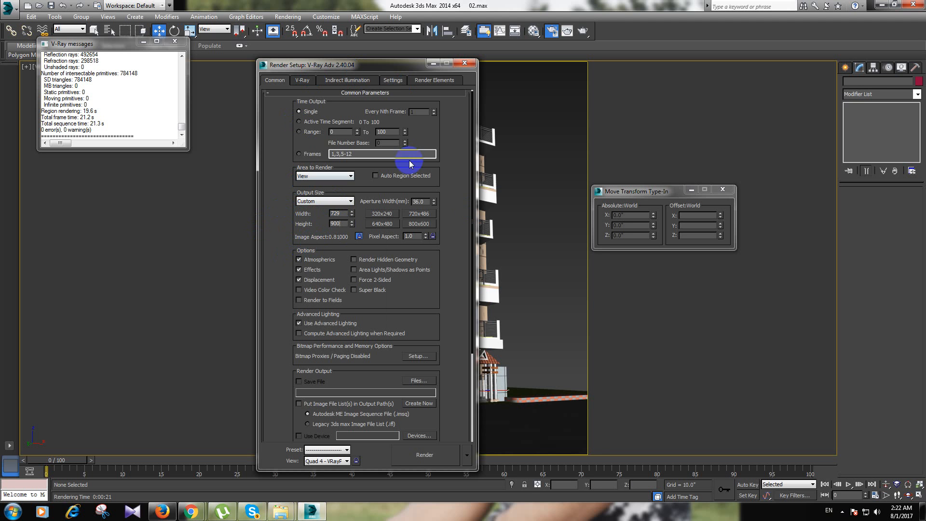
Step: Show the V-Ray render settings and collapse the Environment and Color mapping rollouts
left_click(303, 81)
left_click(353, 134)
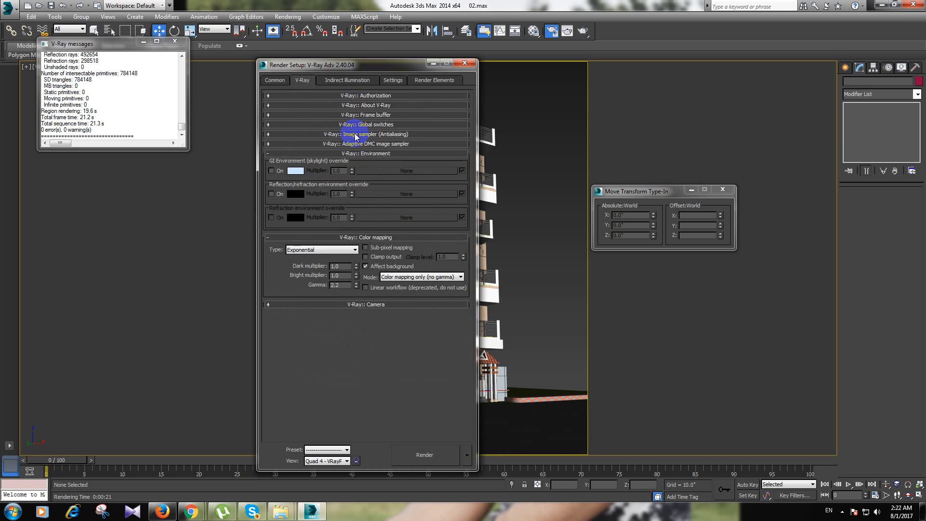
left_click(364, 154)
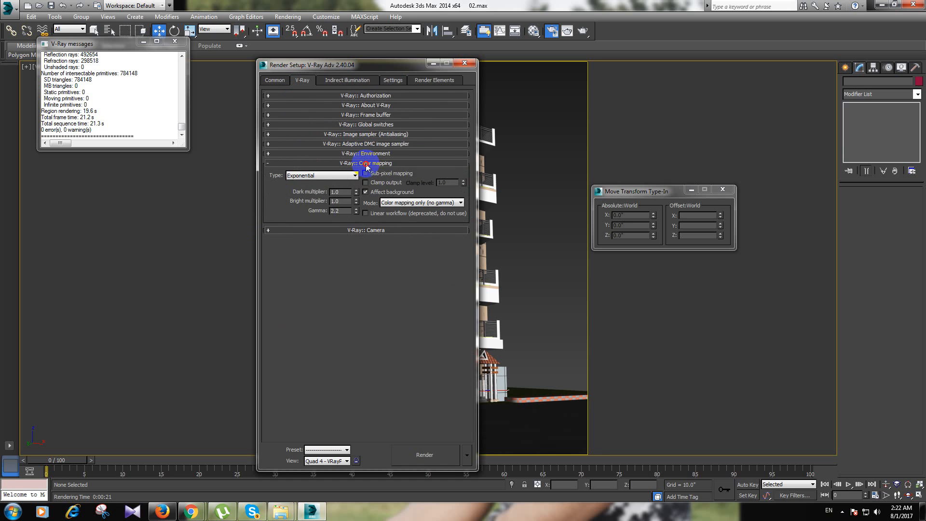
left_click(367, 163)
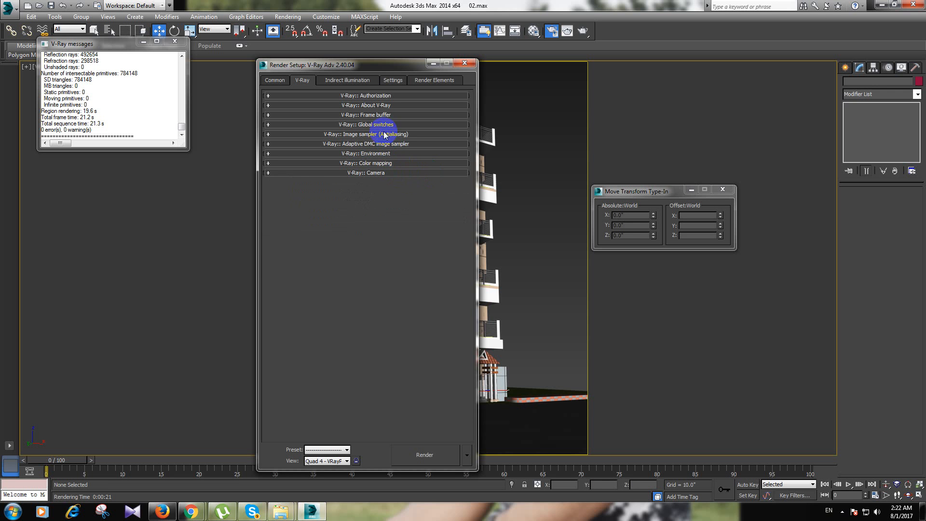
Step: Check the built-in frame buffer option in V-Ray's Frame buffer settings and collapse them
left_click(374, 116)
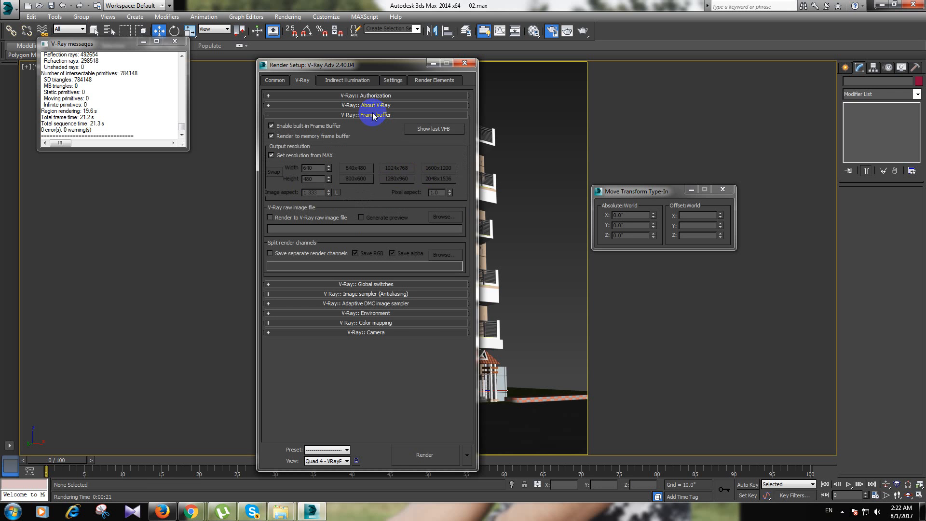
left_click(297, 126)
left_click(382, 115)
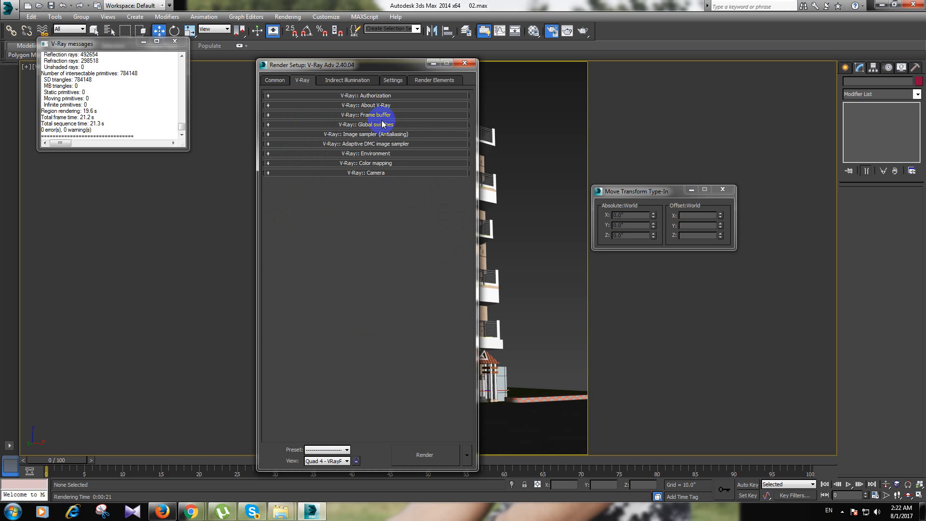
Step: In V-Ray's Global switches, set Default lights to Off with GI and leave Hidden lights disabled
left_click(381, 125)
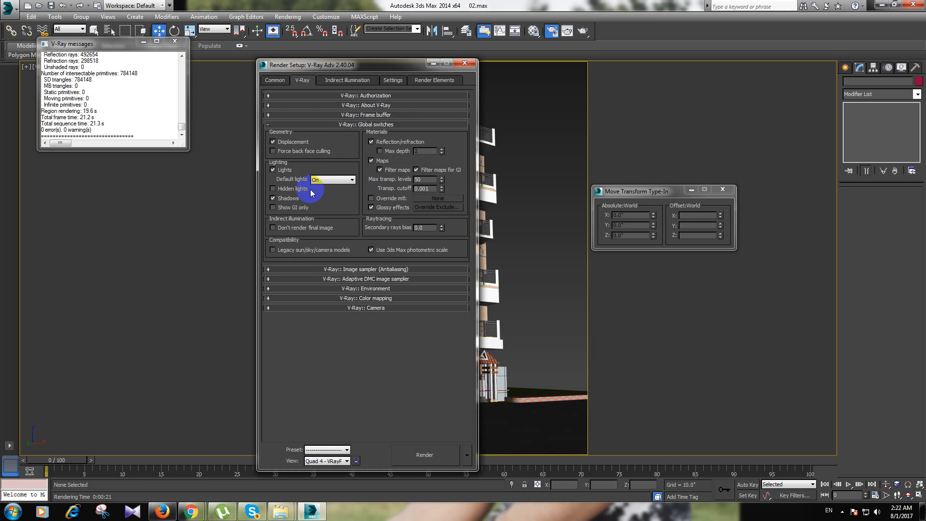
left_click(331, 180)
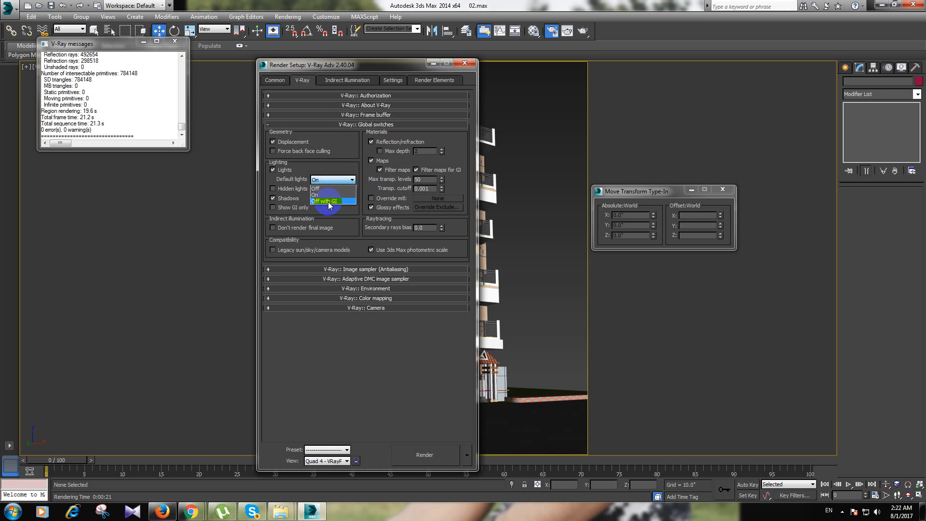
left_click(330, 202)
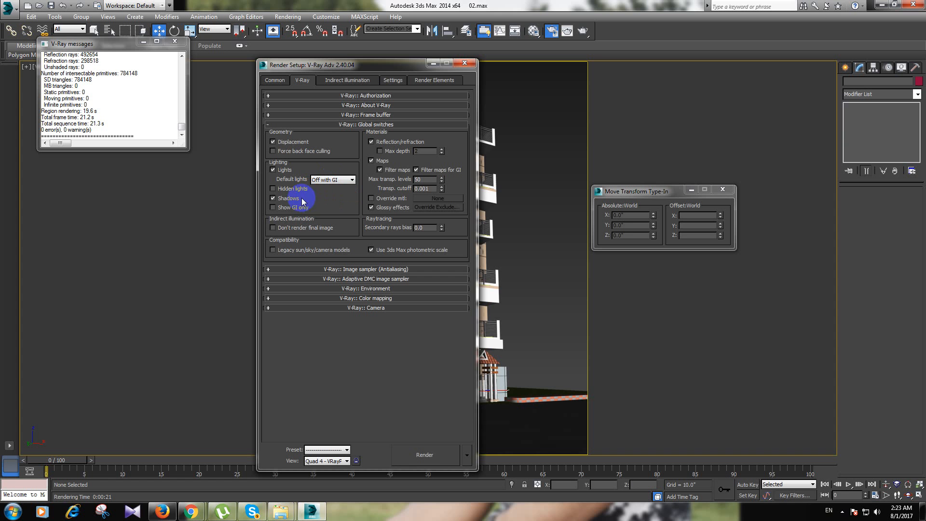
left_click(273, 190)
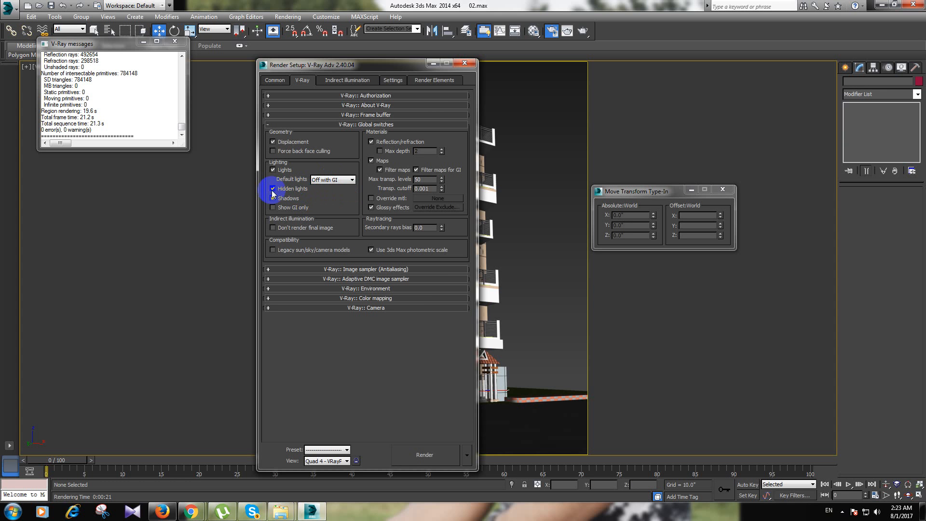
left_click(273, 189)
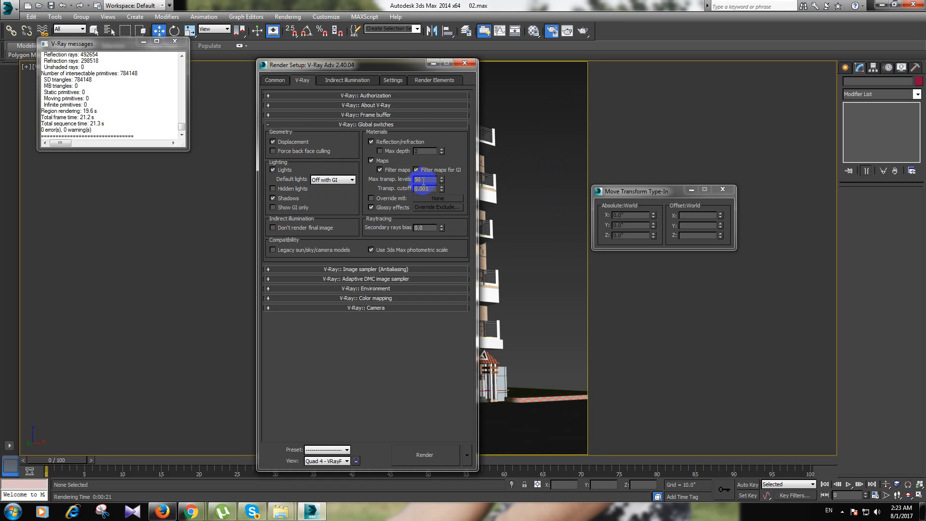
left_click(366, 125)
Step: In V-Ray's Image sampler (Antialiasing) settings, choose Adaptive DMC as the image sampler type
left_click(377, 134)
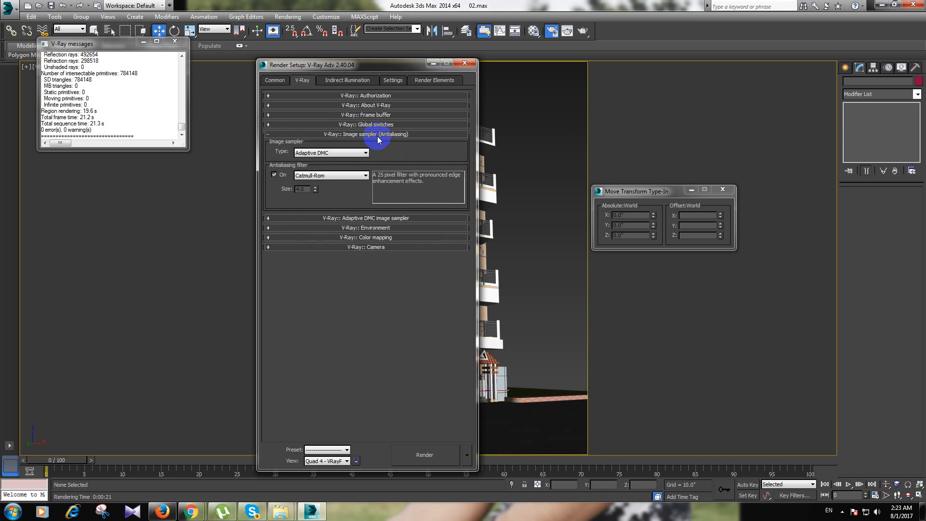
left_click(353, 153)
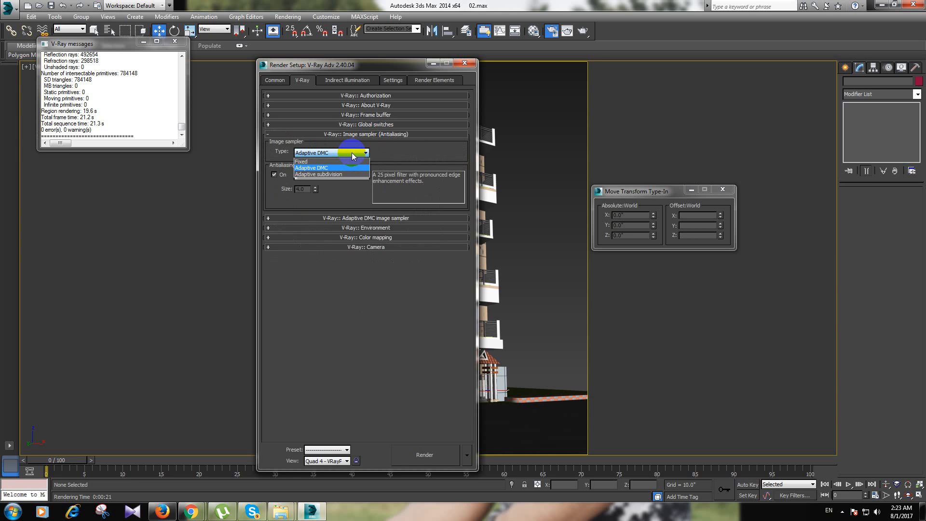
left_click(324, 168)
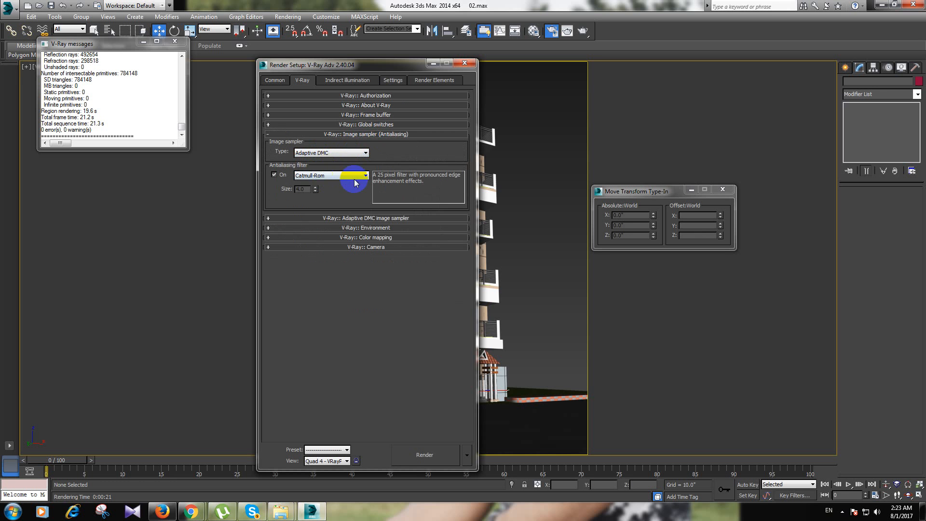
Step: Choose Catmull-Rom as the antialiasing filter, and check the Adaptive DMC image sampler settings before collapsing them
left_click(312, 175)
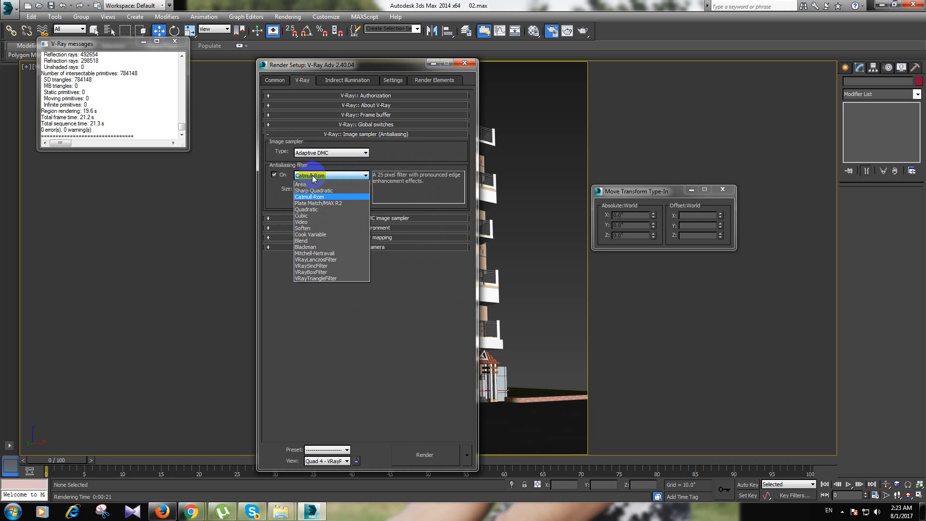
left_click(312, 197)
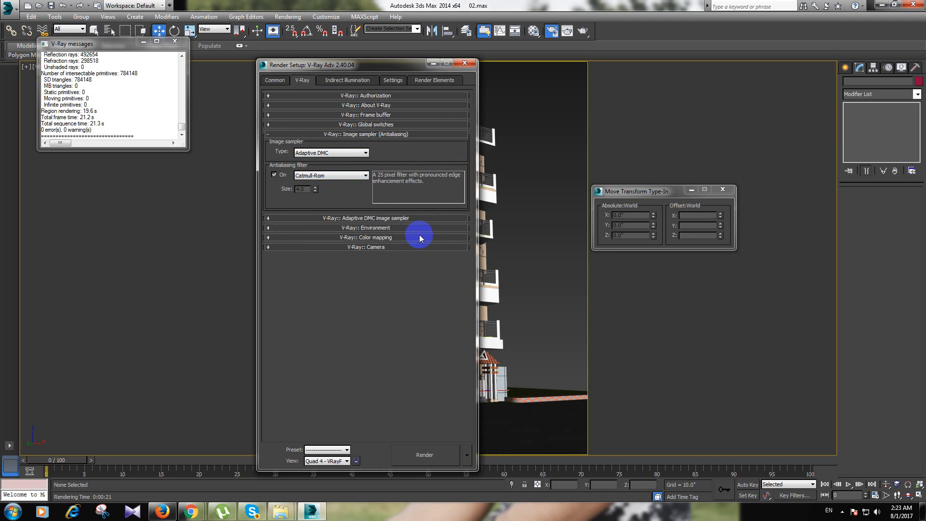
left_click(381, 135)
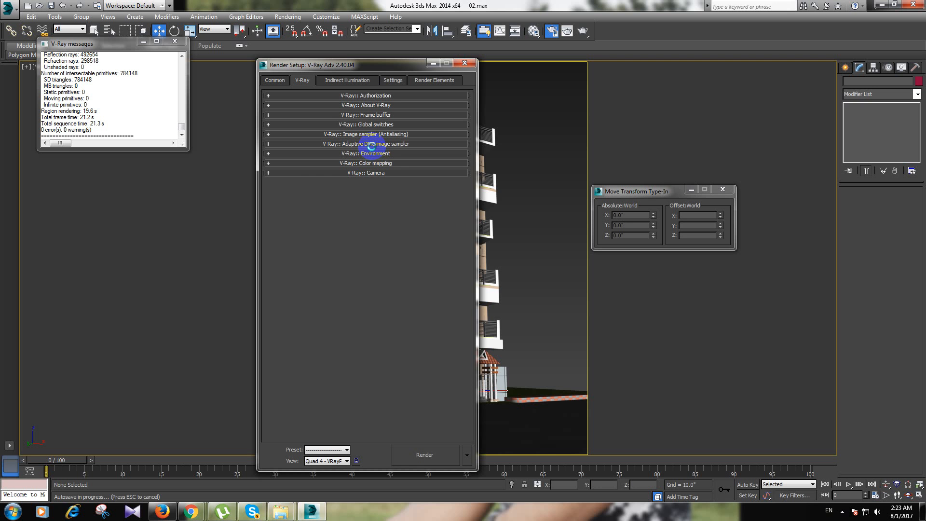
left_click(382, 145)
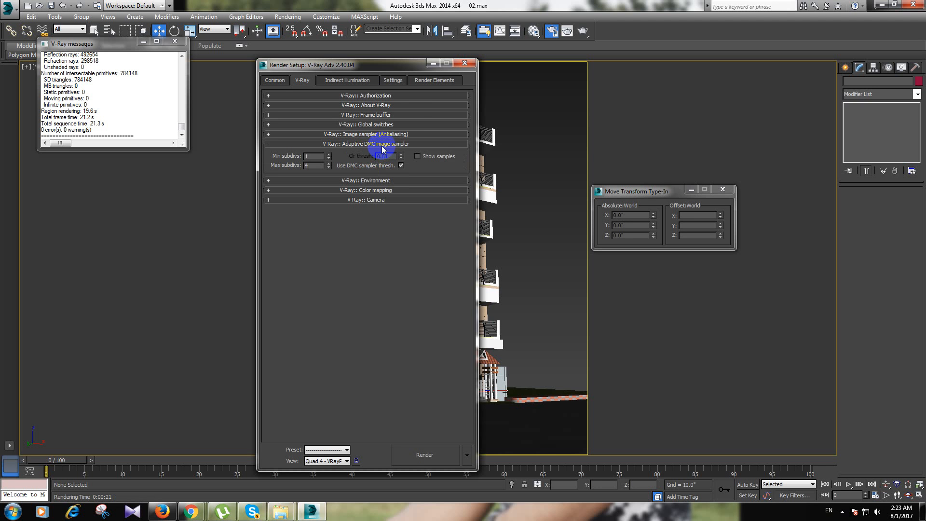
left_click(381, 145)
Step: In V-Ray's Environment settings, turn on the GI environment (skylight) override and the reflection/refraction environment override
left_click(383, 153)
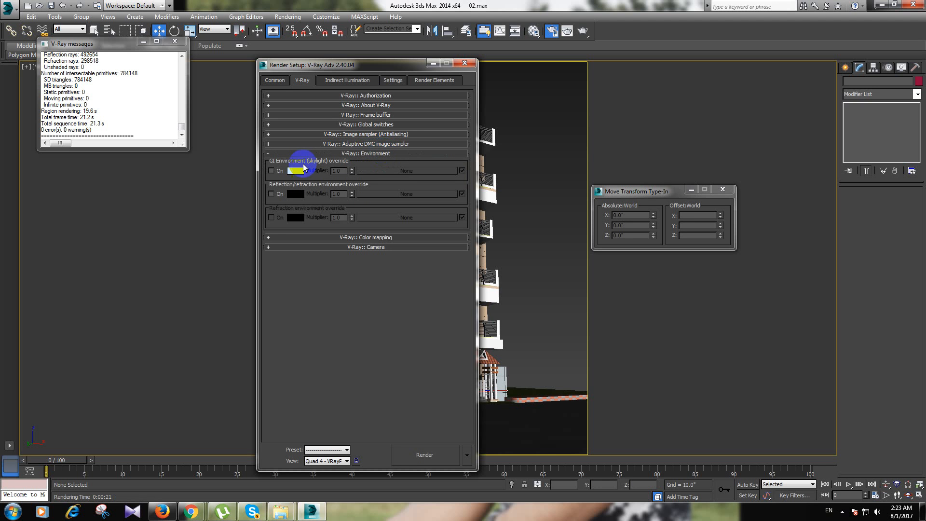
left_click(272, 171)
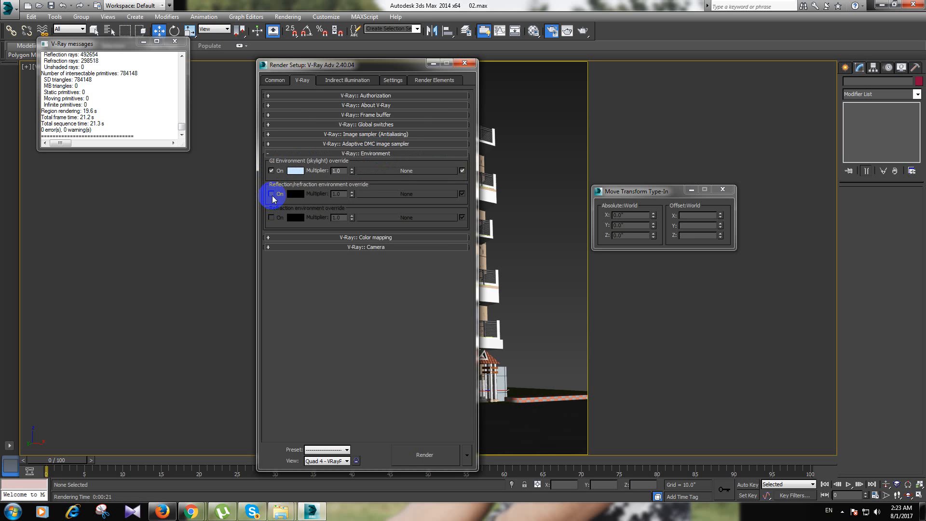
left_click(272, 195)
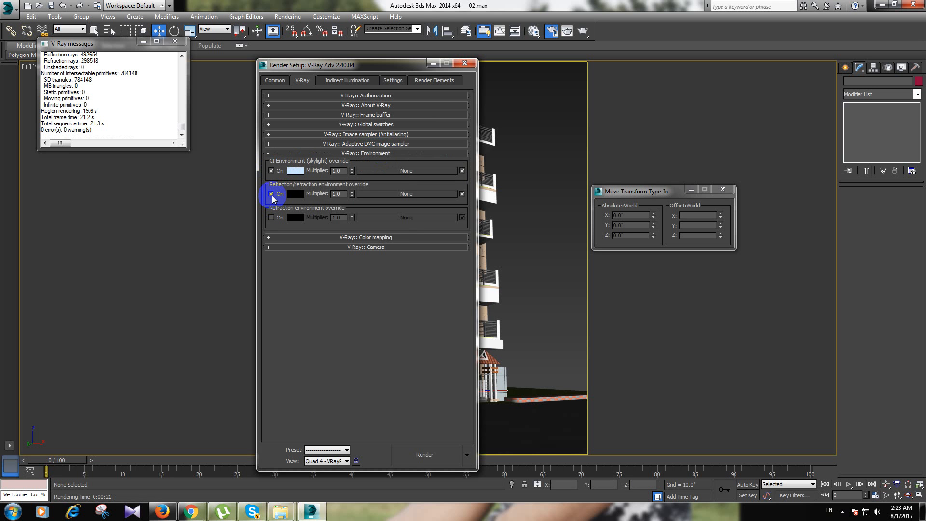
left_click(365, 154)
Step: In V-Ray's Color mapping settings, choose Exponential as the mapping type and collapse the rollout
left_click(374, 164)
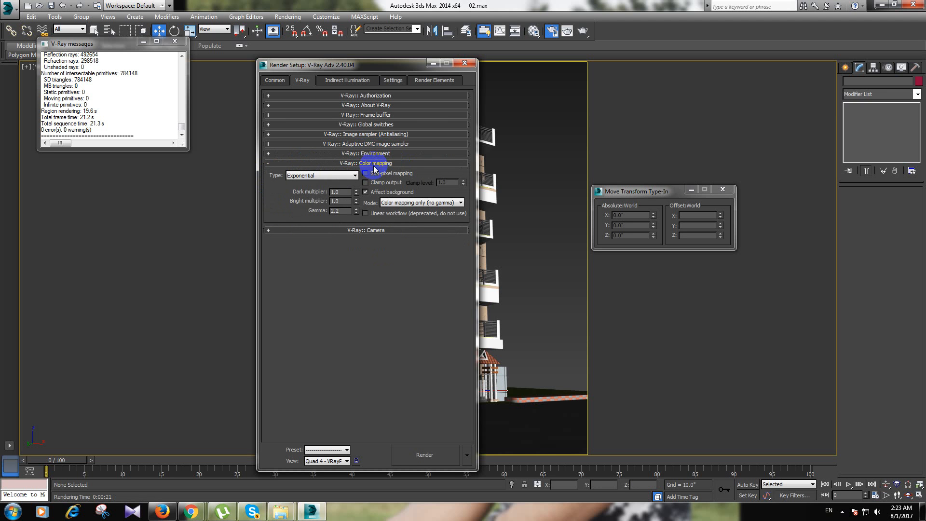
left_click(315, 175)
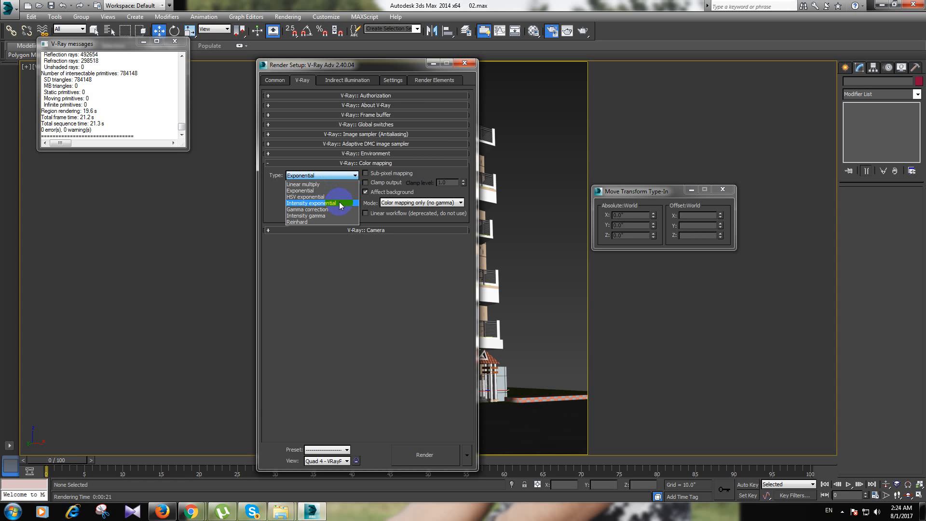
left_click(305, 191)
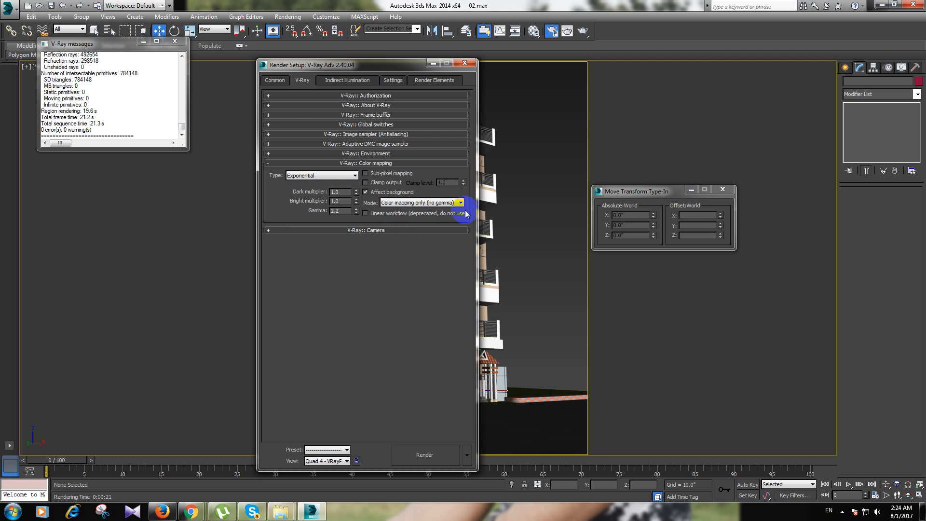
left_click(371, 164)
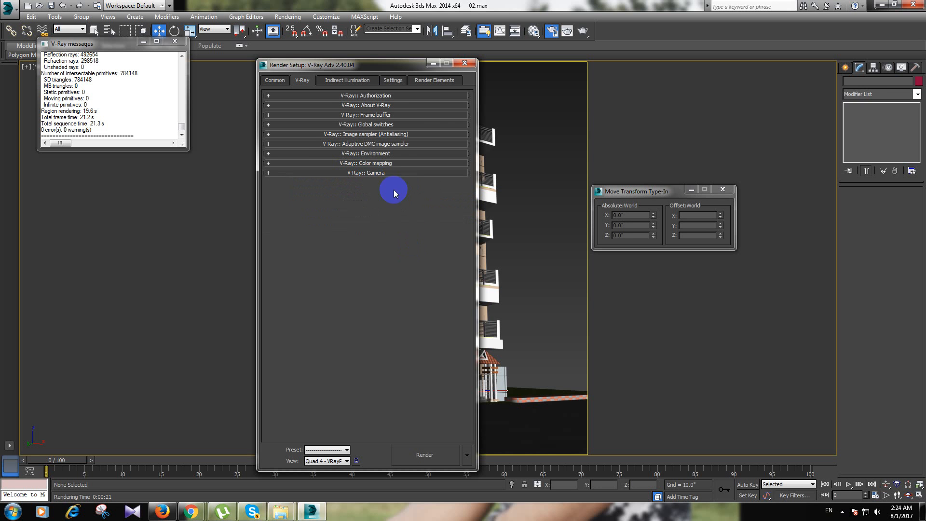
Step: Turn on V-Ray's indirect illumination (GI) and collapse its main settings
left_click(345, 81)
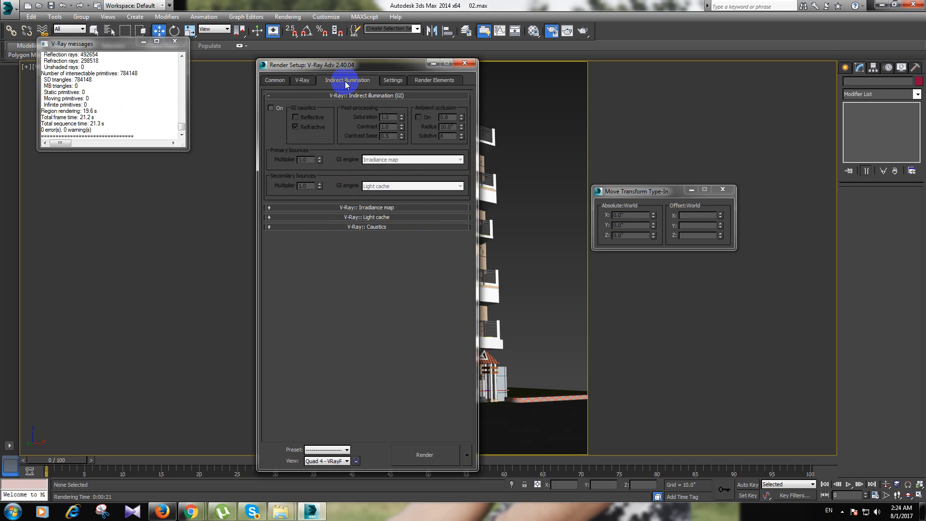
left_click(271, 108)
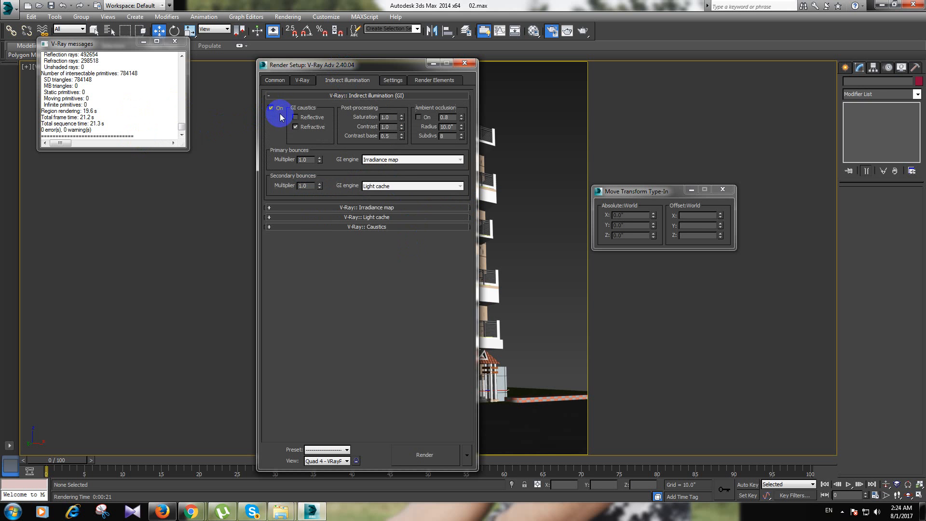
left_click(366, 96)
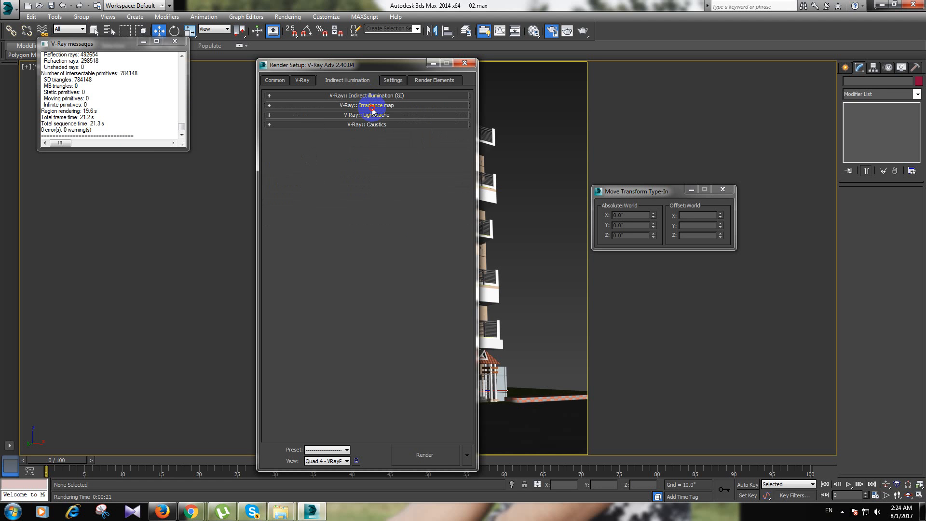
Step: In the Irradiance map settings, choose the Very low preset and enable showing the calculation phase
left_click(372, 105)
left_click(385, 123)
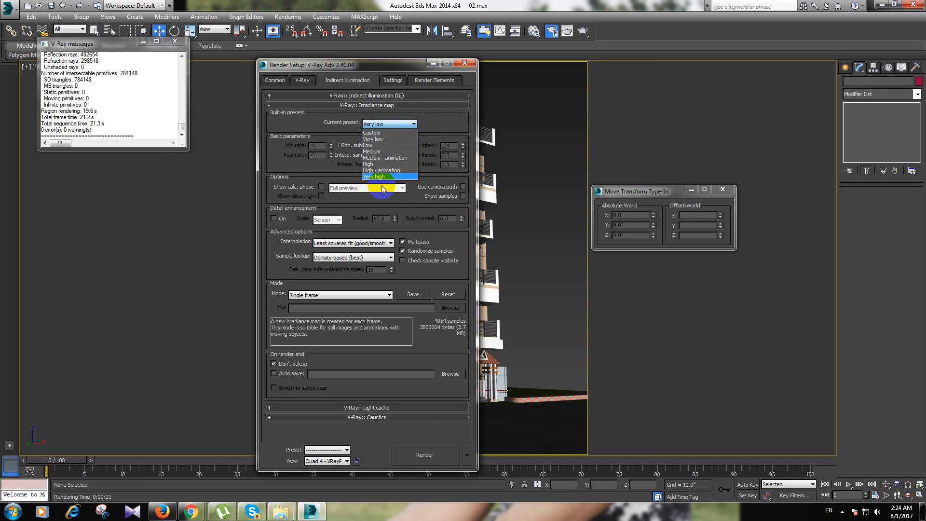
left_click(374, 140)
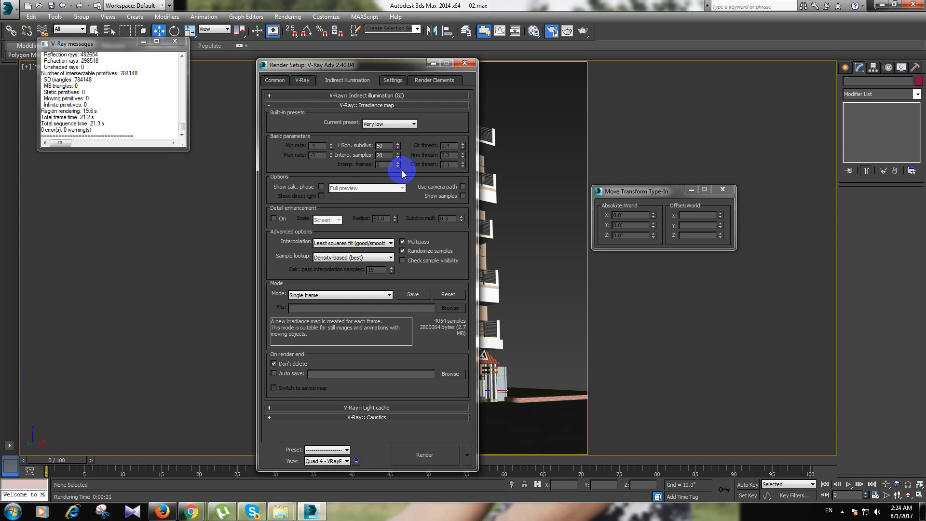
left_click(321, 186)
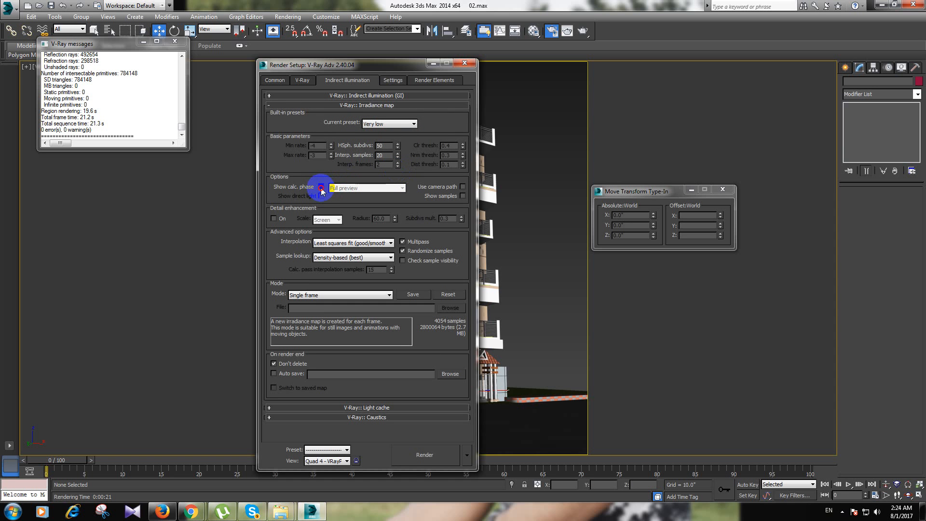
left_click(379, 106)
Step: In the Light cache settings, enable showing the calculation phase and collapse the rollout
left_click(378, 116)
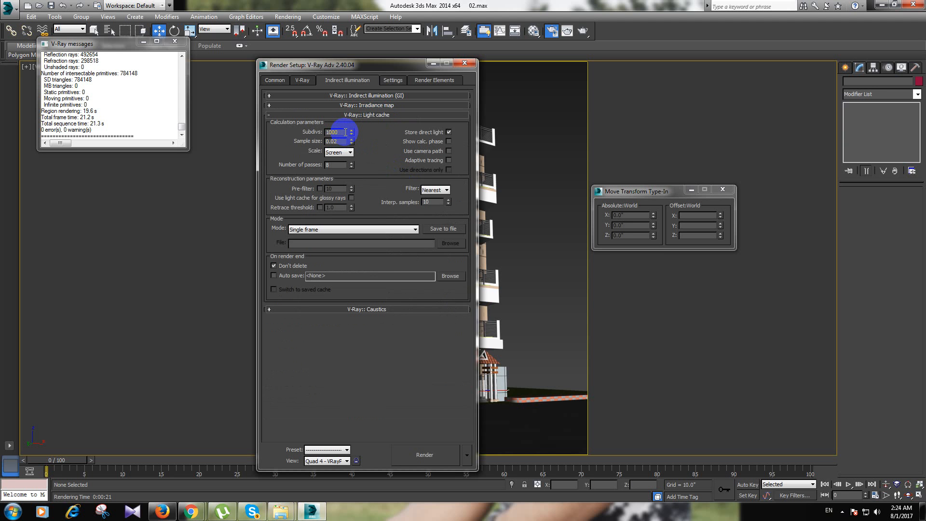
left_click(449, 141)
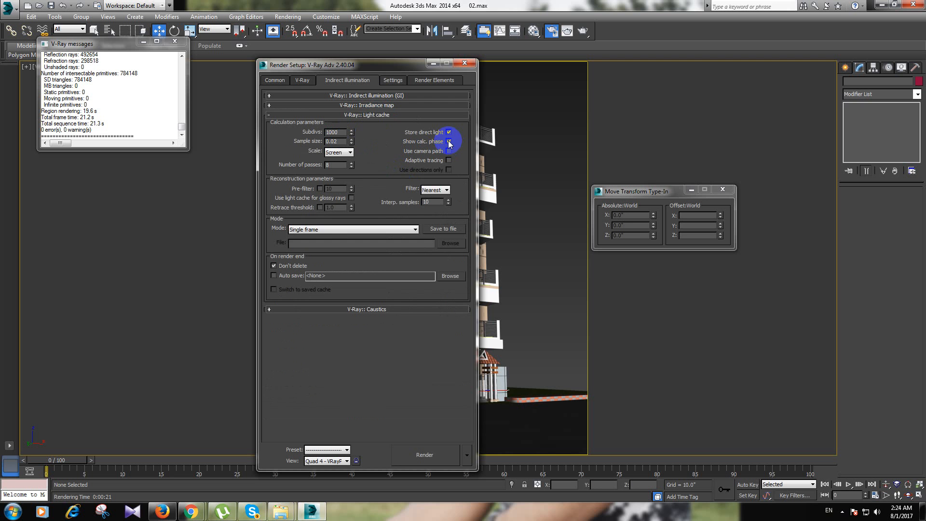
left_click(371, 117)
Step: Set V-Ray's dynamic memory limit to 6000 MB in the System raycaster parameters
left_click(390, 81)
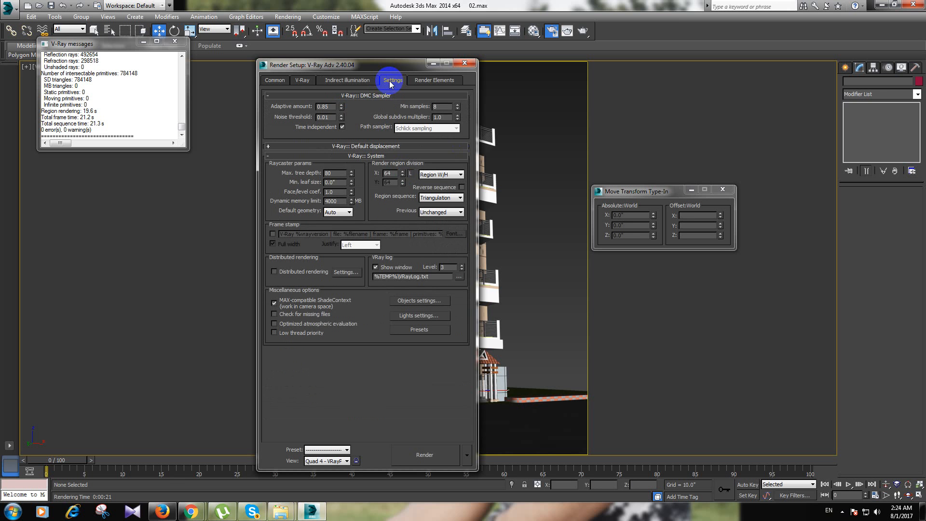
double_click(341, 201)
type("600")
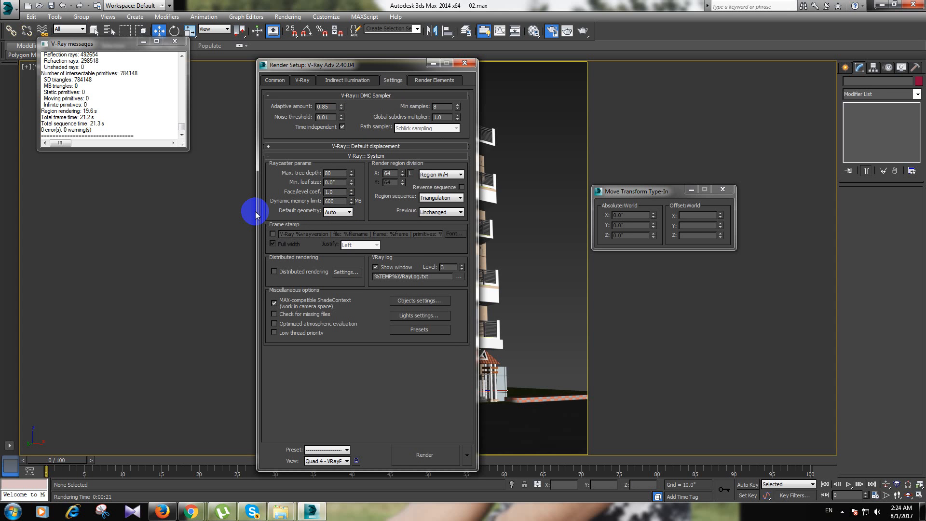
type("0")
Step: Set the DMC sampler's noise threshold to 0.002 and close the render setup
double_click(323, 118)
type("0.0")
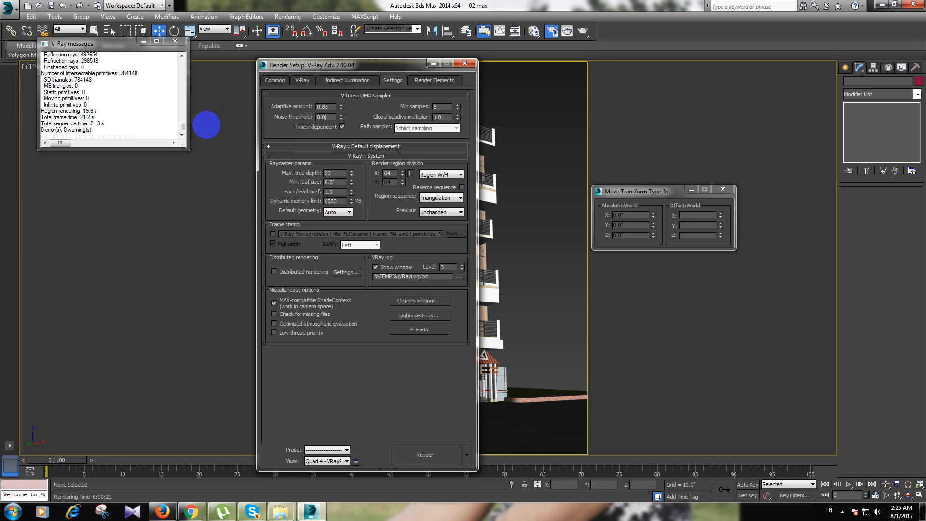
type("02")
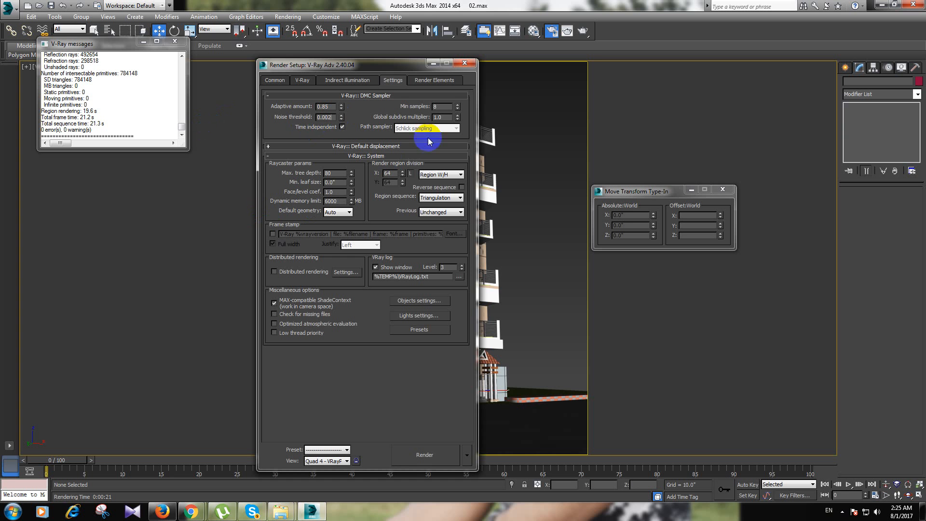
left_click(448, 105)
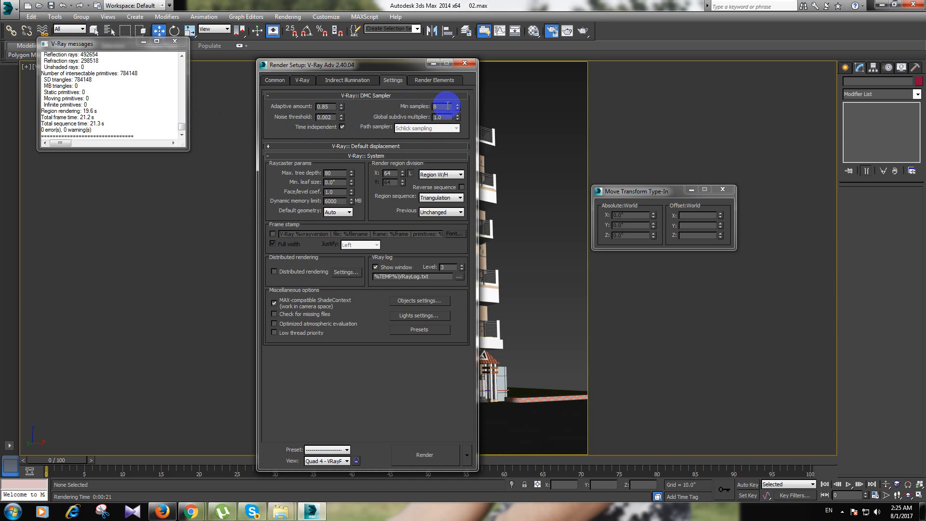
left_click(467, 82)
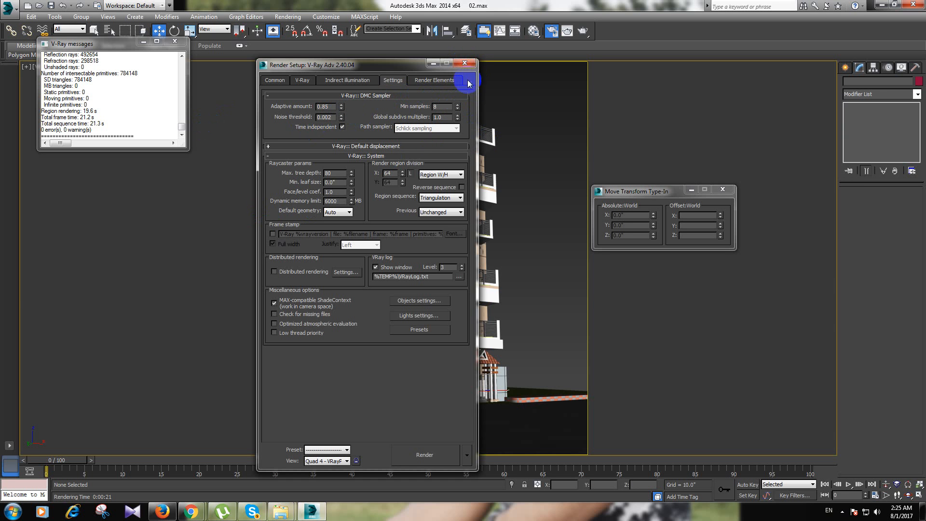
left_click(465, 63)
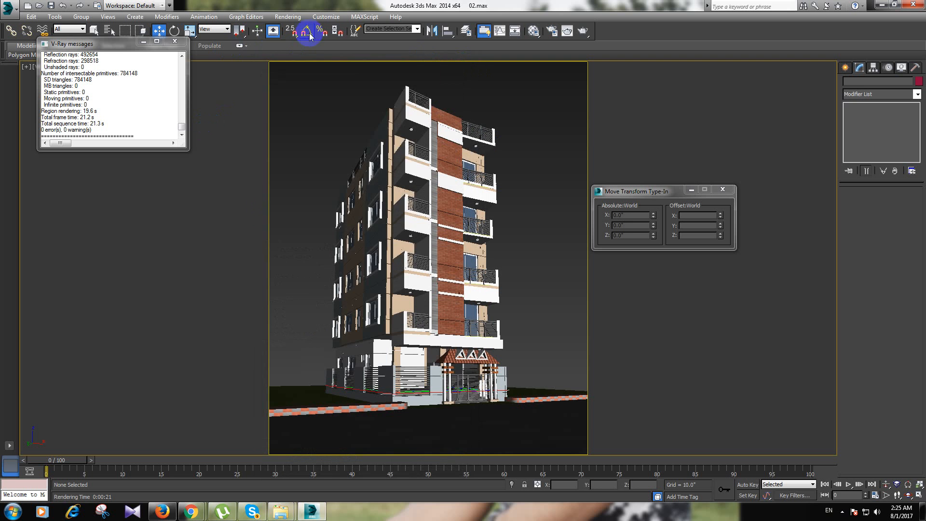
Step: Start replacing the scene's background environment map with a new Bitmap map
left_click(288, 16)
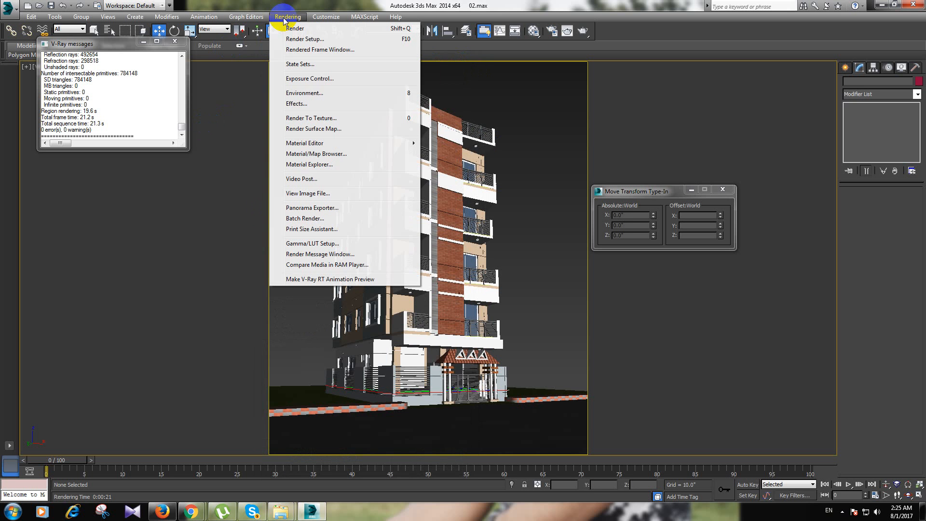
left_click(304, 93)
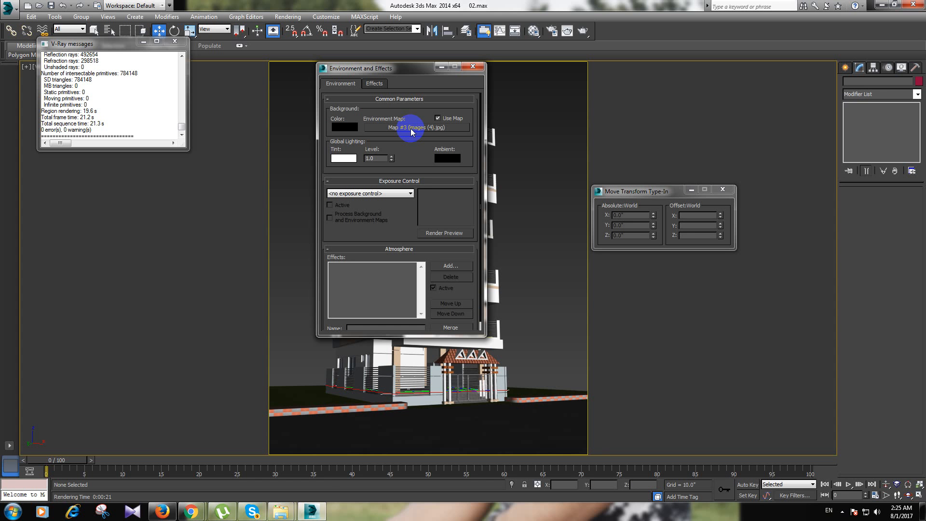
left_click(410, 128)
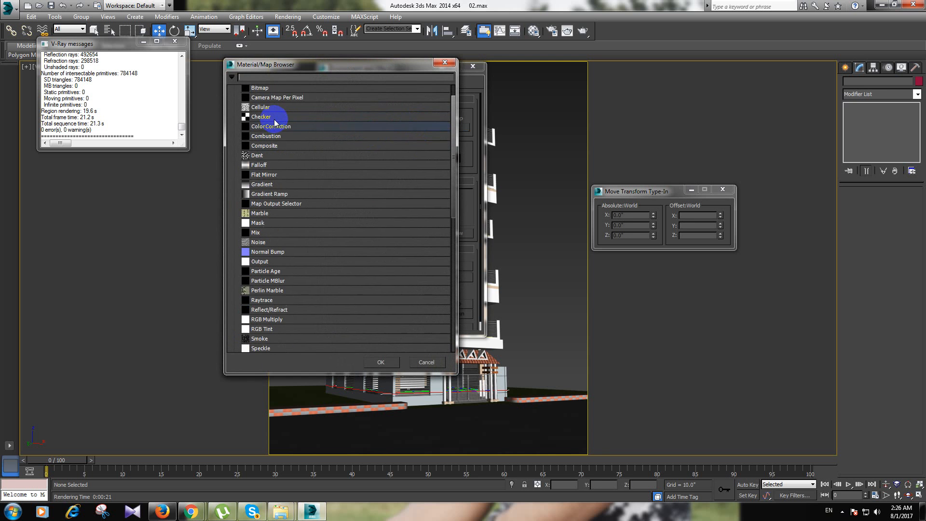
scroll(275, 123, "up", 2)
double_click(258, 109)
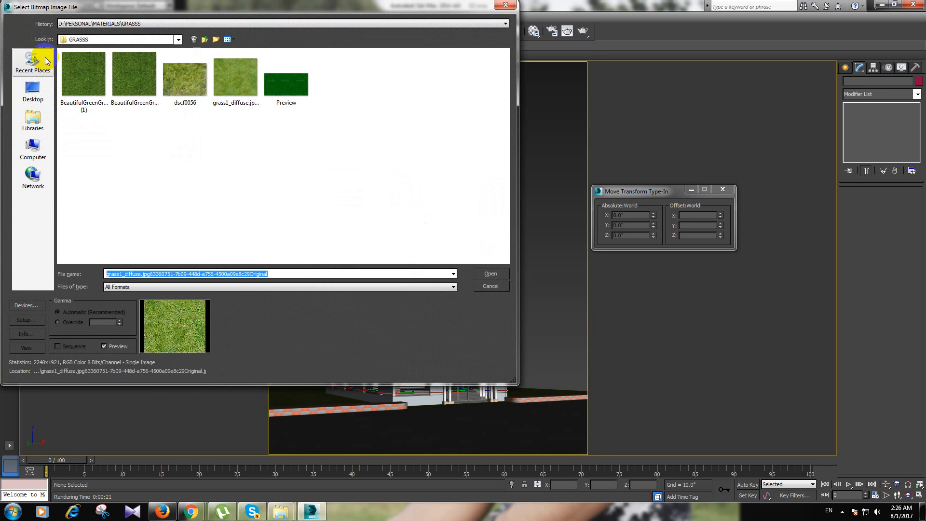
Step: Load incoming_rainstorm_4060442 from the envirment materials folder as the environment map's bitmap
left_click(204, 40)
left_click(248, 172)
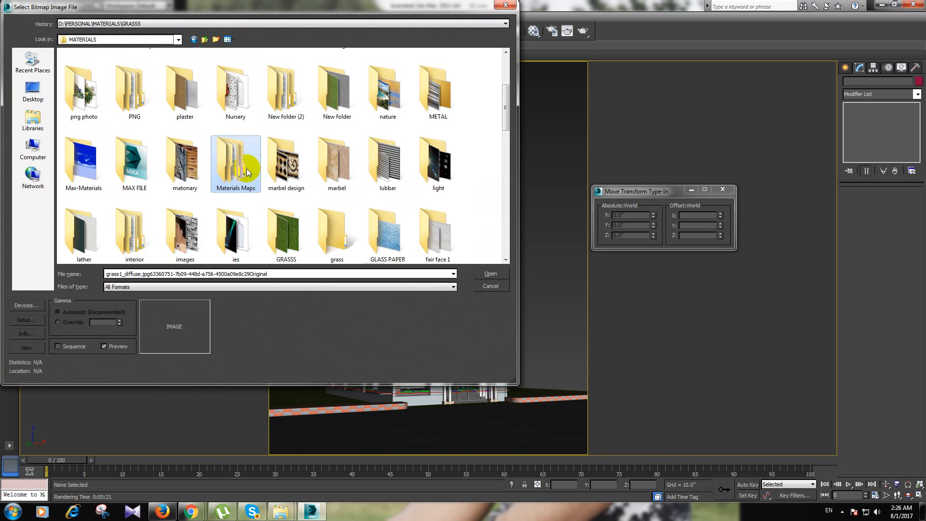
key("e")
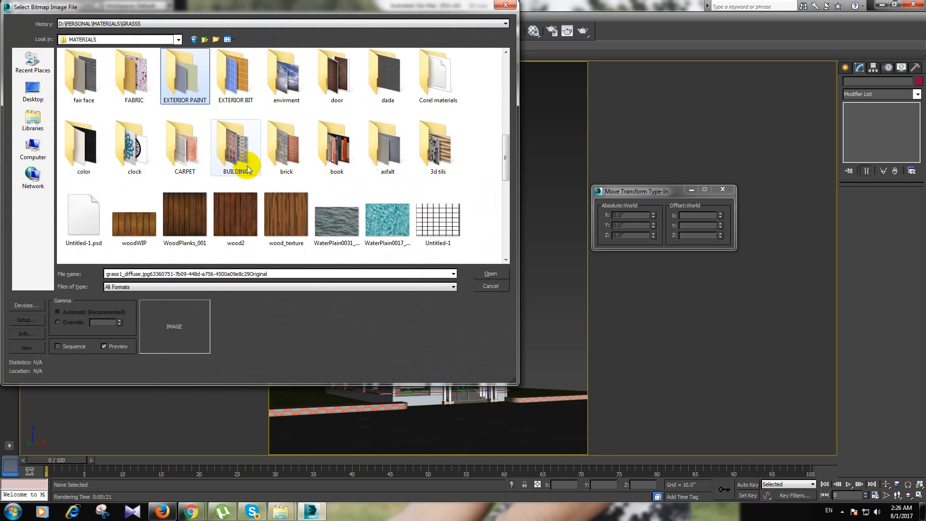
double_click(299, 99)
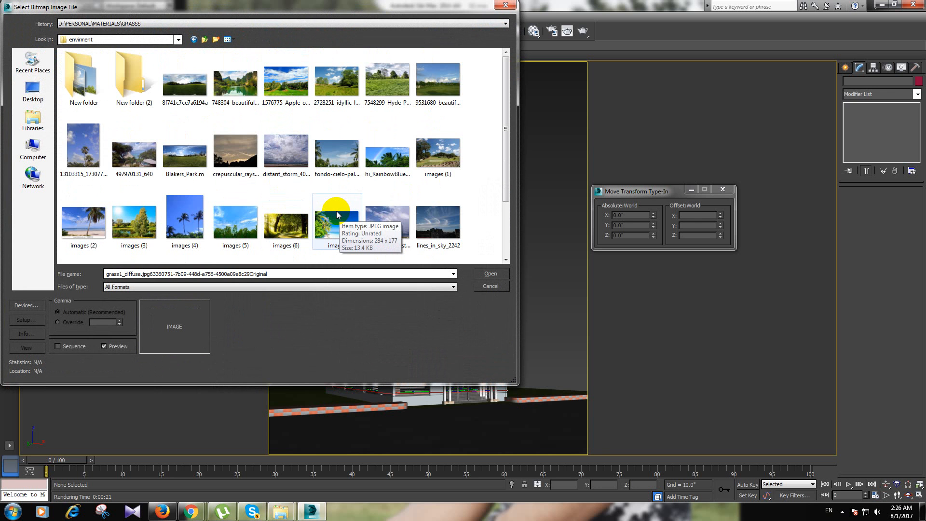
scroll(337, 213, "down", 2)
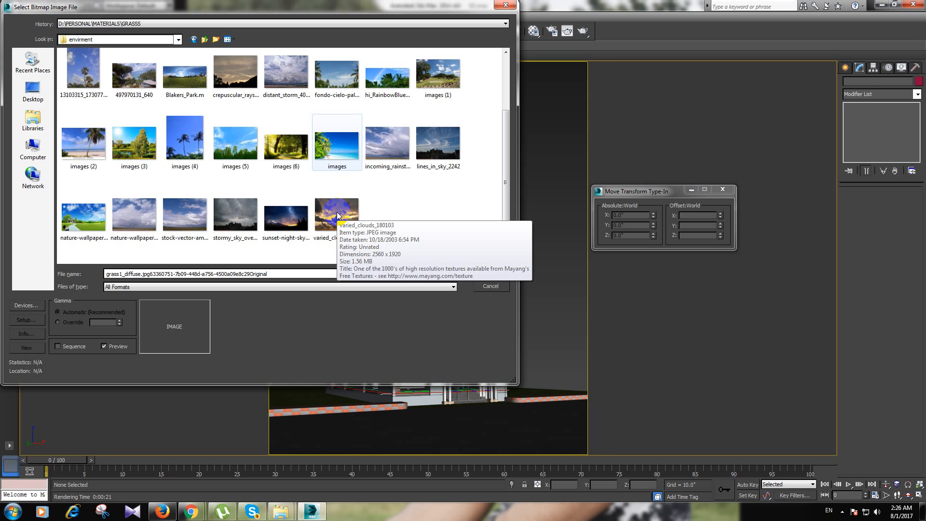
left_click(387, 144)
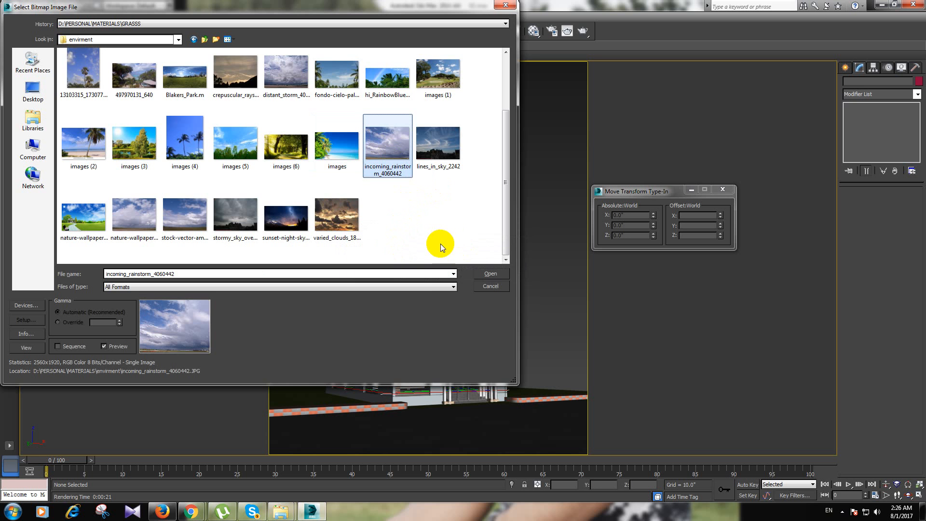
left_click(491, 273)
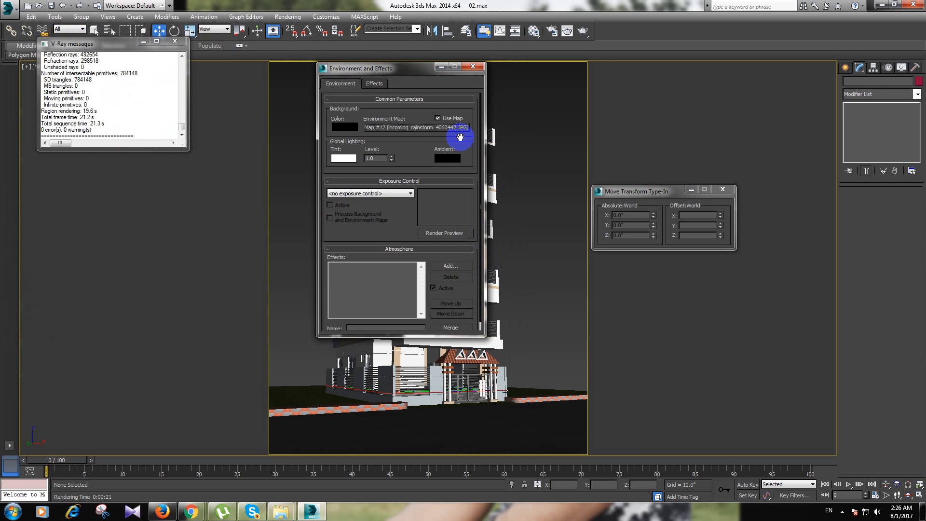
Step: Render the camera view with the new sky background, then close the rendered frame and the environment settings
left_click(567, 32)
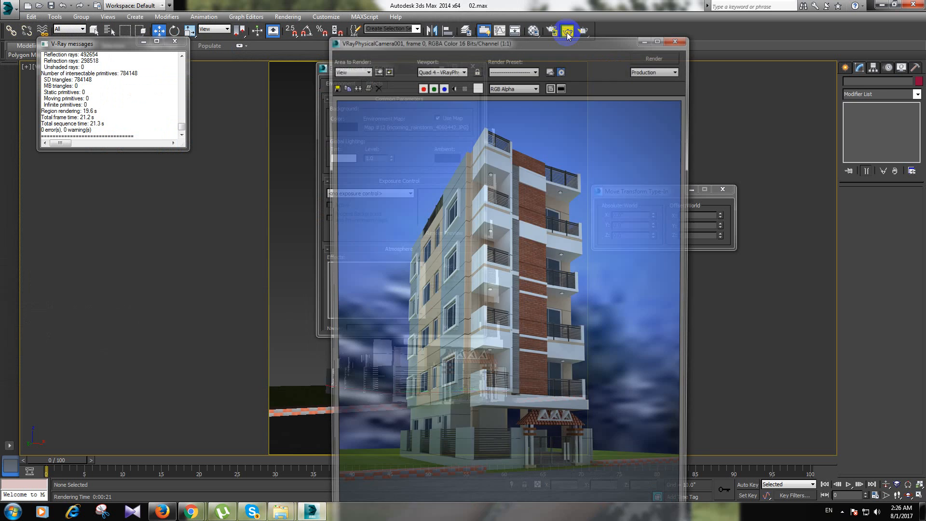
left_click(675, 41)
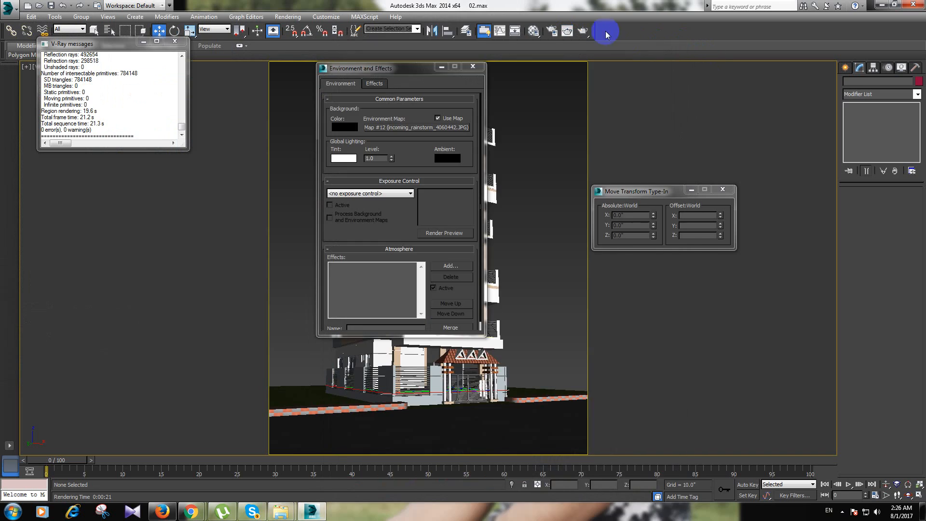
left_click(583, 32)
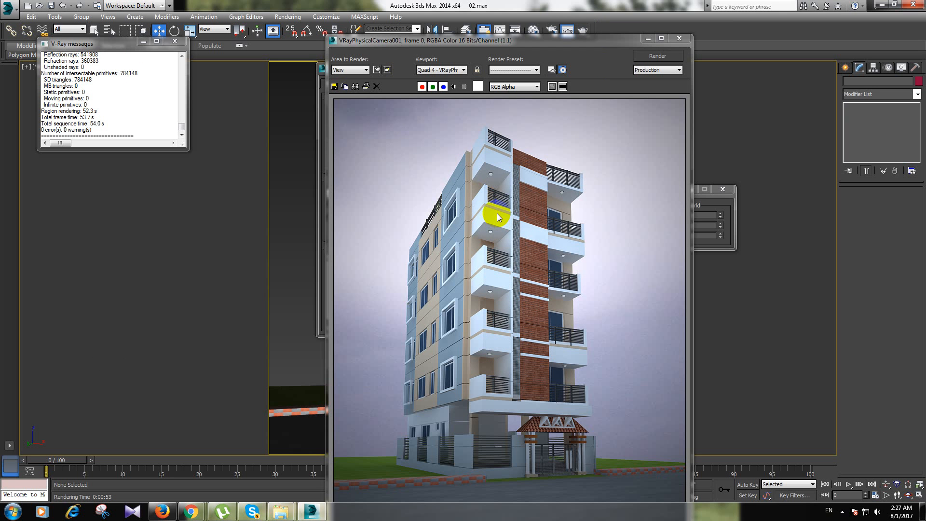
left_click(680, 37)
left_click(473, 66)
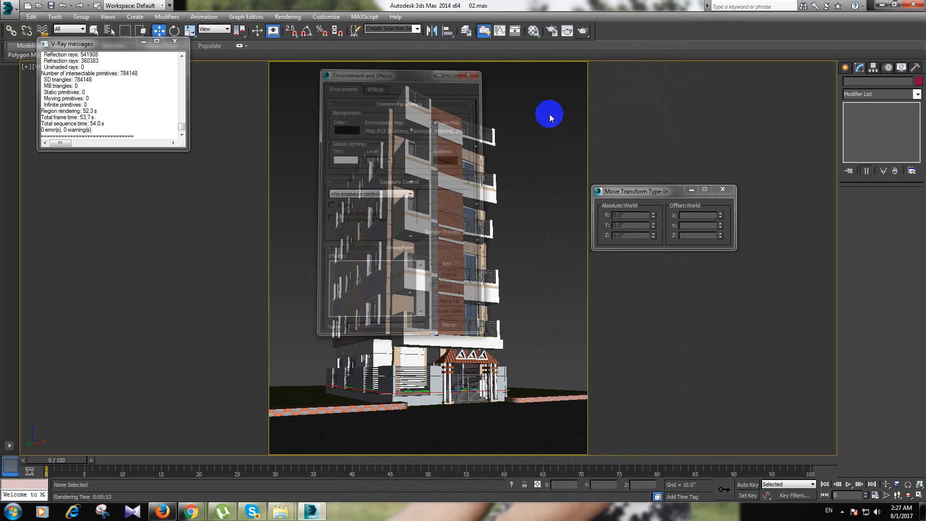
Step: Select the door panel behind the lowest balcony of the building and assign the red V-Ray material Material #15 to it
key("f")
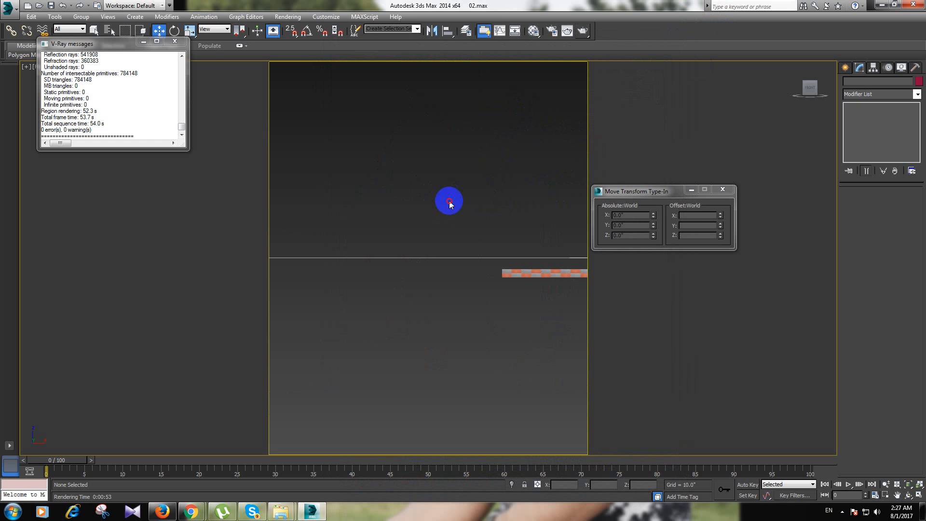
scroll(403, 259, "down", 5)
scroll(425, 198, "up", 6)
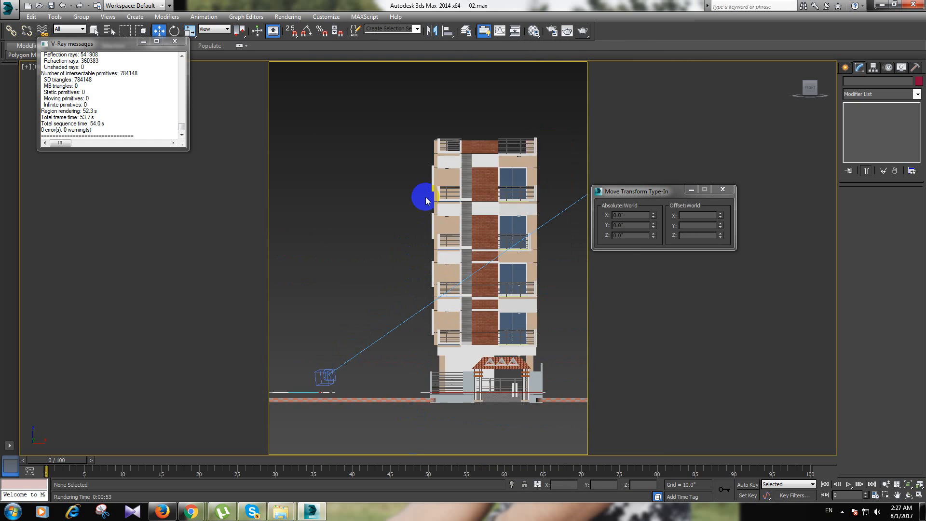
mouse_move(460, 239)
middle_mouse_down("alt")
mouse_move(511, 265)
mouse_move(370, 198)
mouse_move(385, 224)
mouse_move(463, 271)
mouse_move(473, 222)
mouse_move(468, 241)
middle_mouse_up("alt")
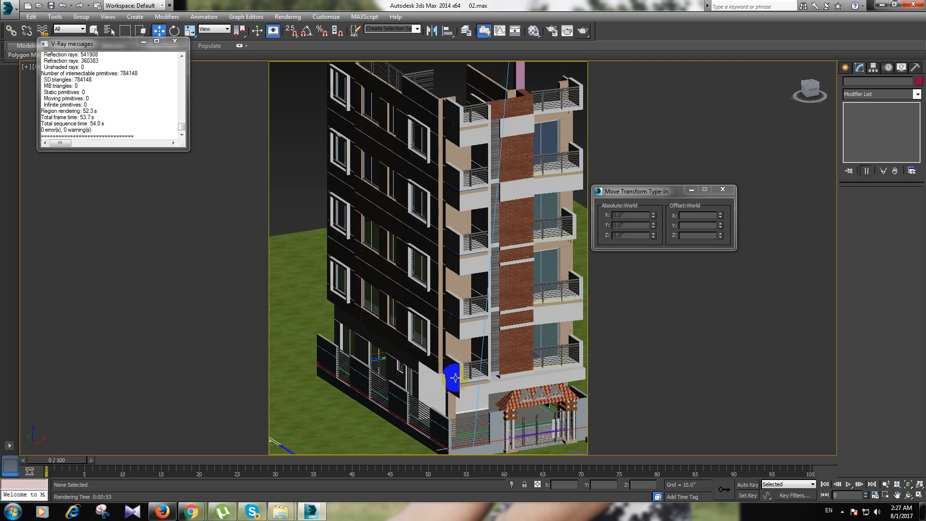
left_click(466, 285)
left_click_drag(465, 286, 465, 351)
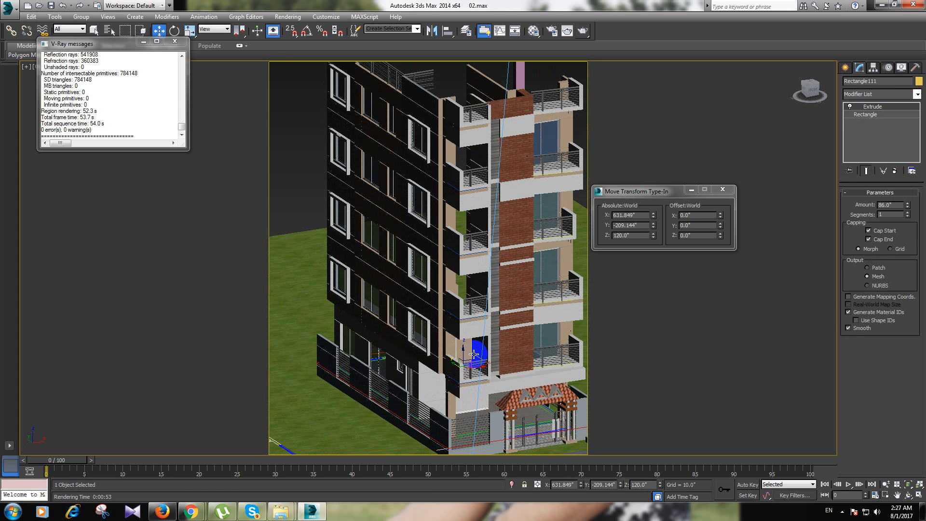
left_click(533, 30)
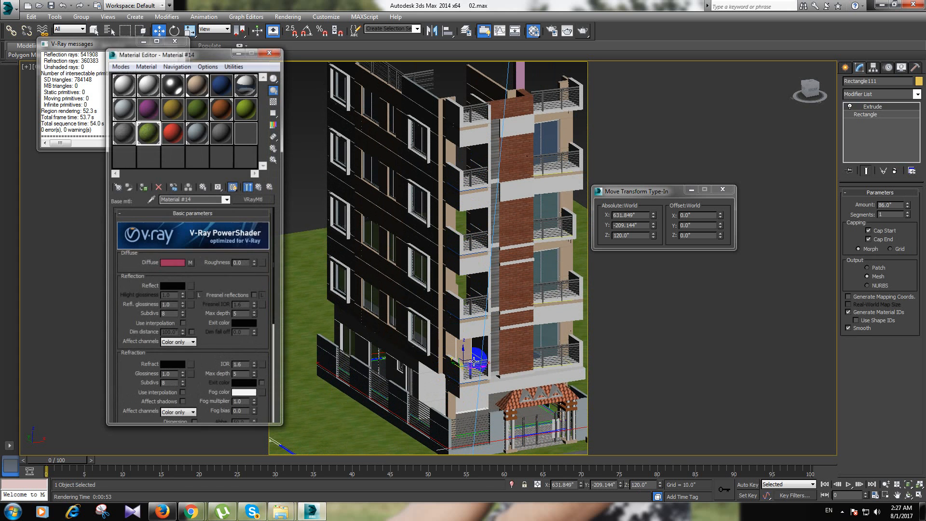
left_click(174, 132)
left_click(143, 188)
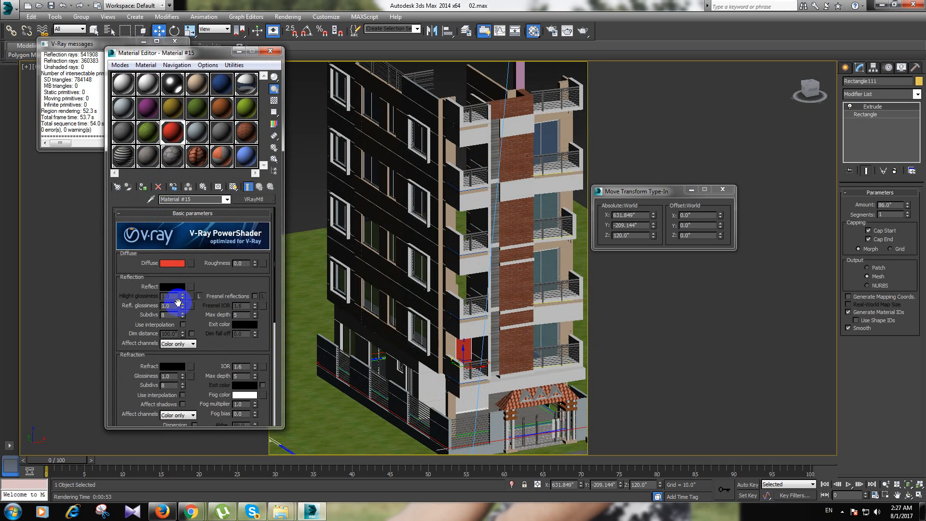
Step: Load the dark door image 87182cfa85ba9e... from the door folder as the material's diffuse bitmap and show it in the viewport
left_click(191, 264)
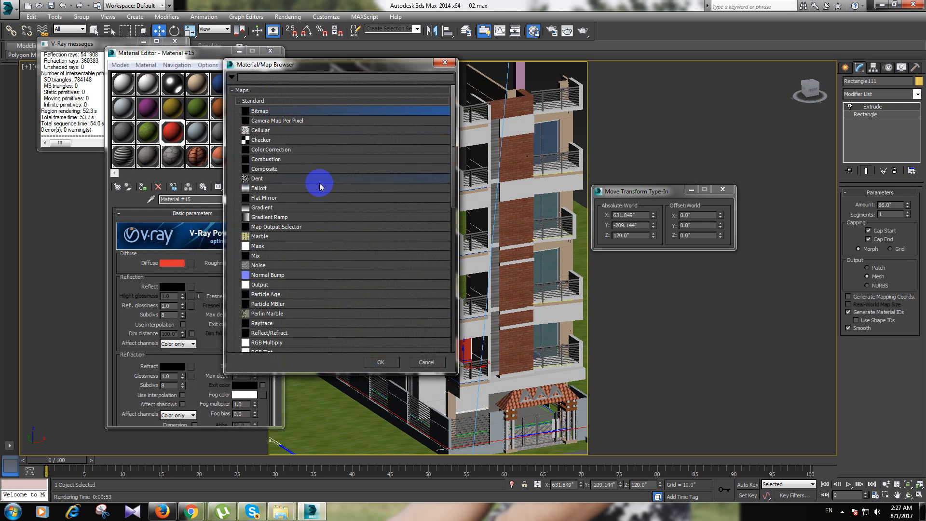
double_click(251, 106)
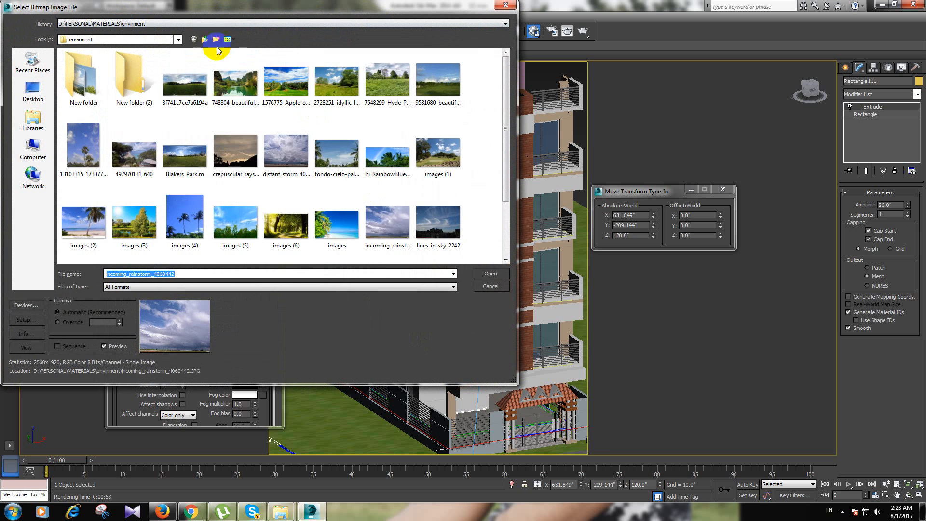
left_click(216, 42)
left_click(192, 100)
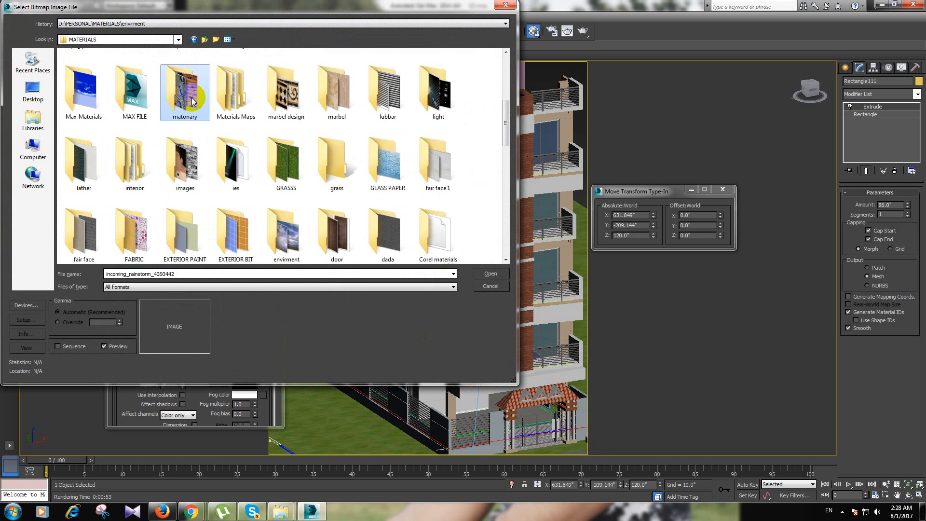
scroll(193, 102, "down", 3)
double_click(322, 115)
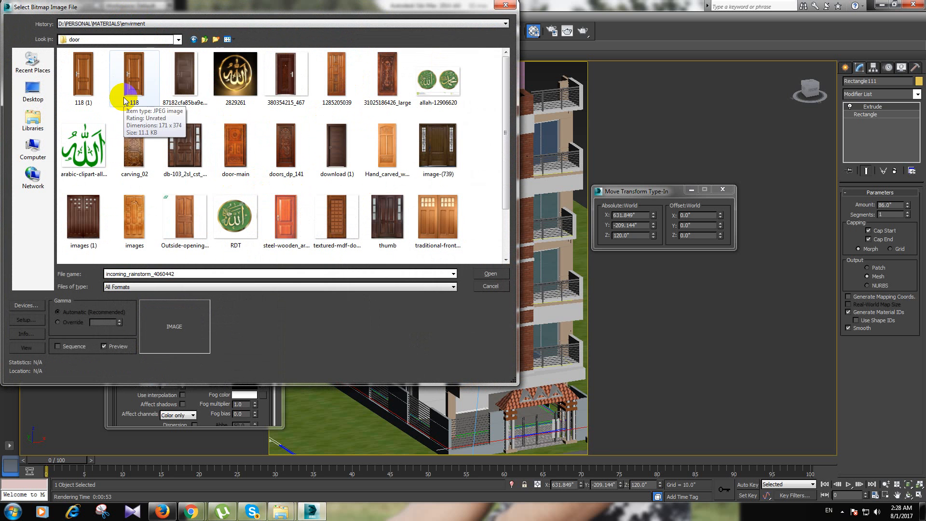
left_click(185, 77)
left_click(490, 274)
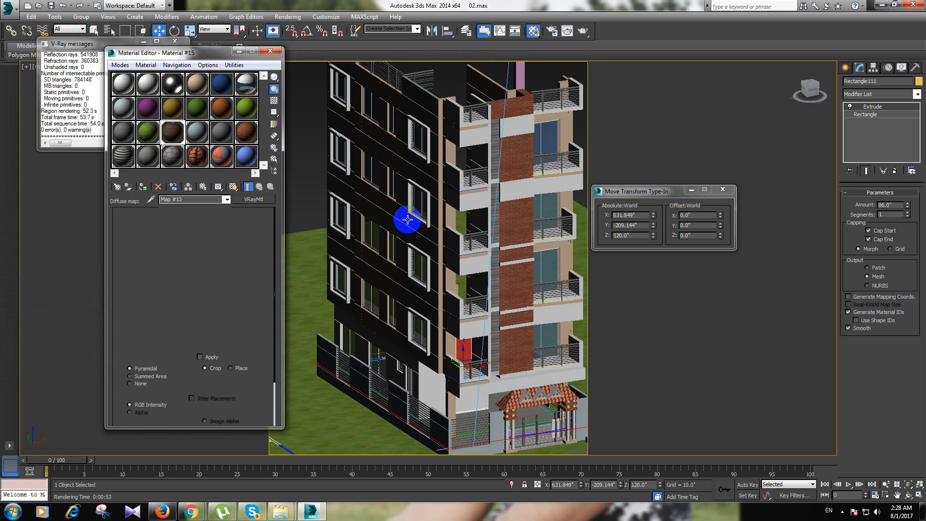
left_click(233, 187)
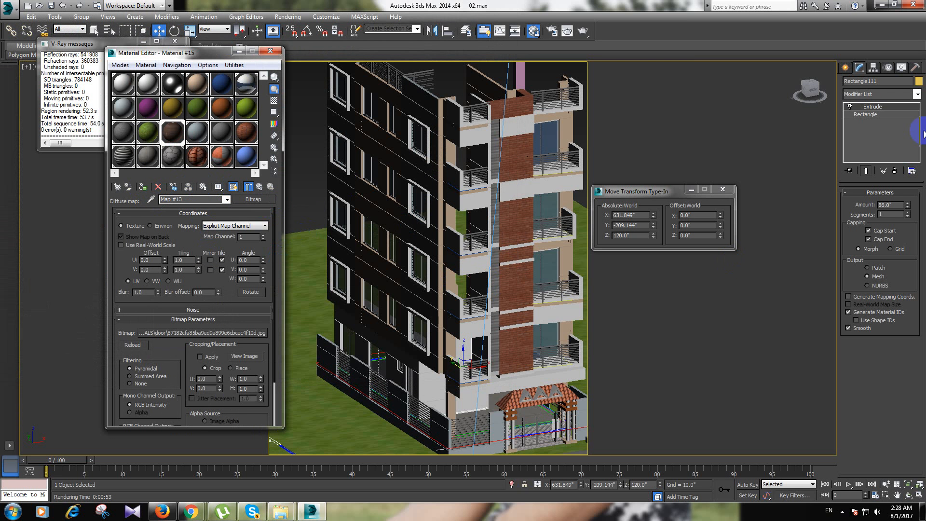
Step: Add a UVW Map modifier with Box mapping to the door panel and set its mapping width to 39.732"
left_click(868, 94)
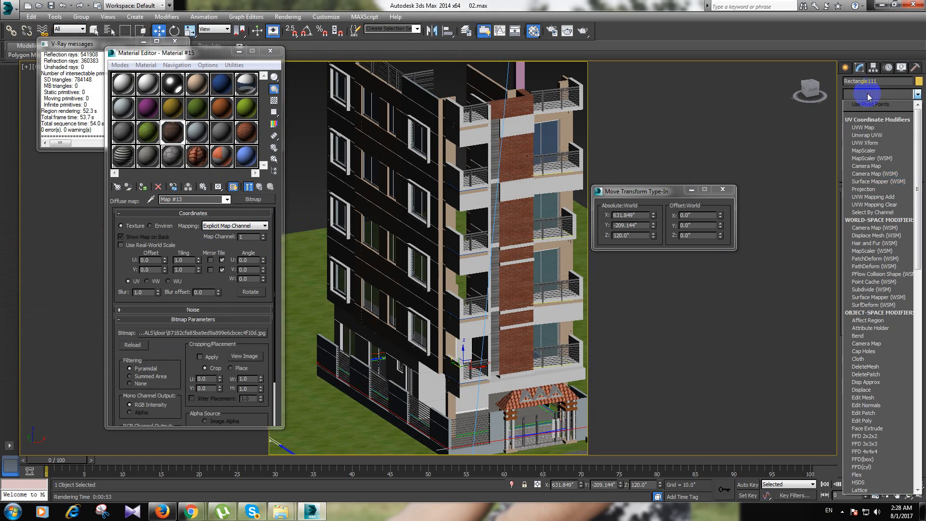
left_click(863, 127)
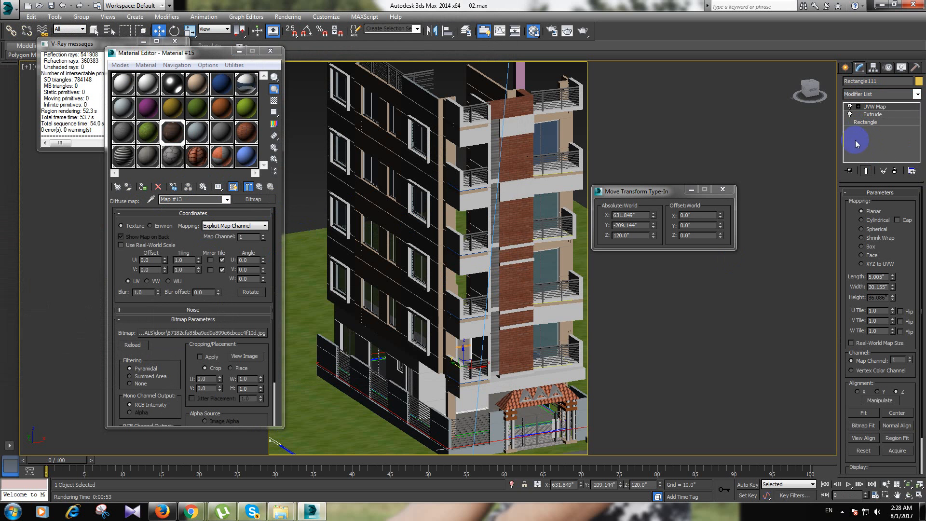
left_click(872, 249)
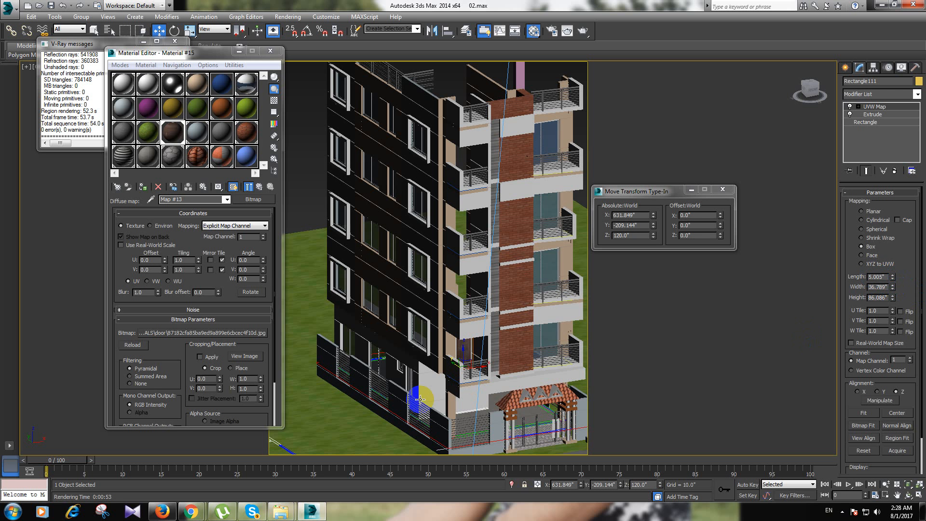
middle_click_drag(421, 399, 403, 386, "alt")
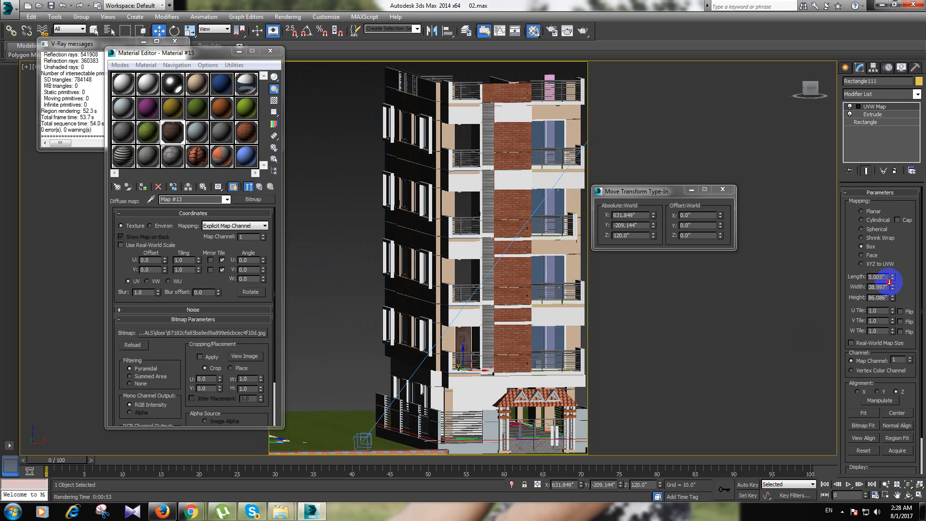
Step: Array the door panel upward as 4 copies spaced 120" apart along Z, one for each balcony floor
left_click(54, 17)
left_click(60, 189)
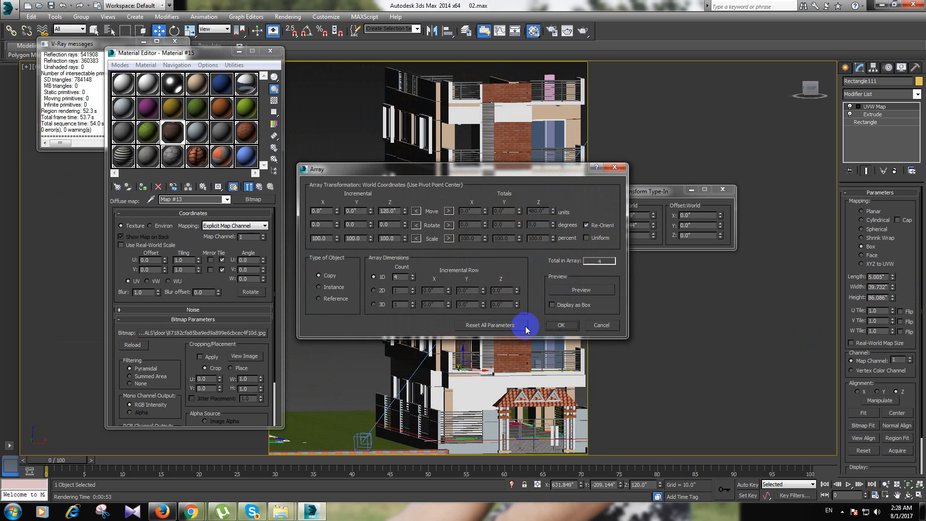
left_click(561, 324)
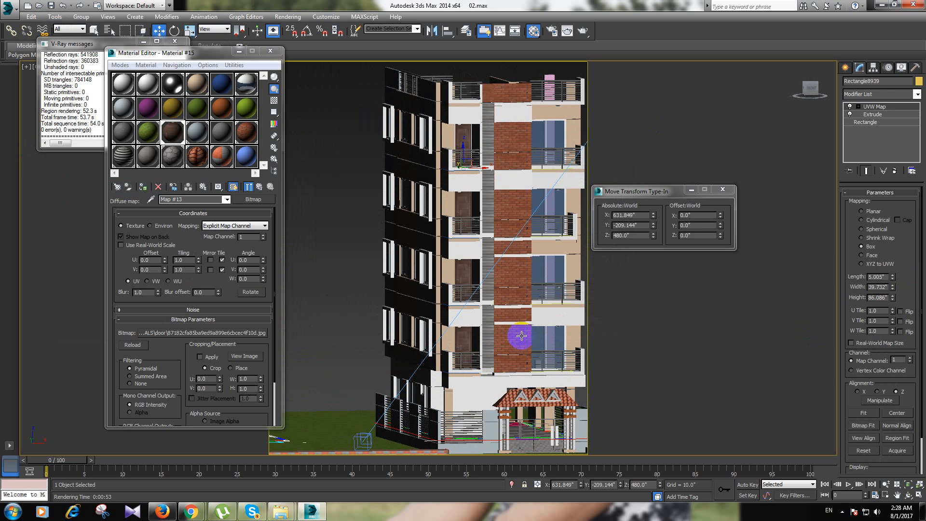
middle_click_drag(502, 335, 496, 311, "alt")
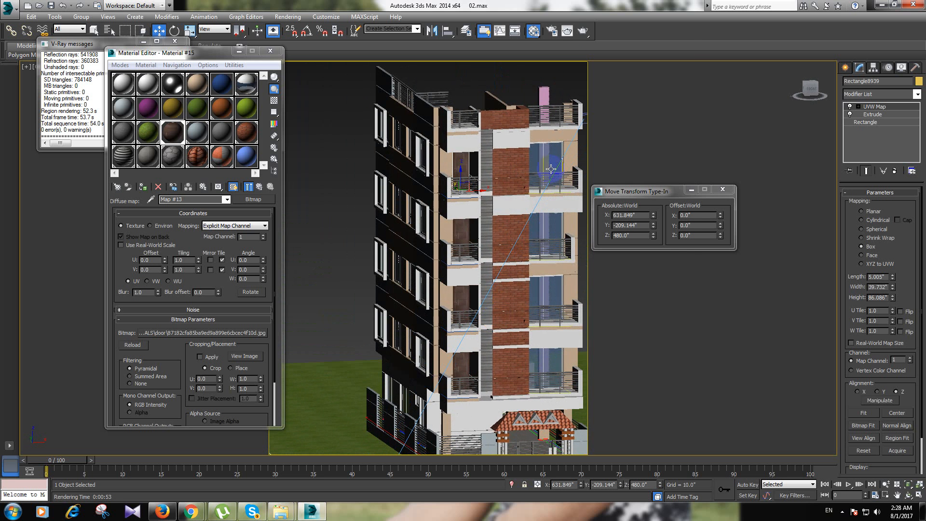
Step: Examine the last rendered image of the building and its sky background in the rendered frame window
left_click(572, 35)
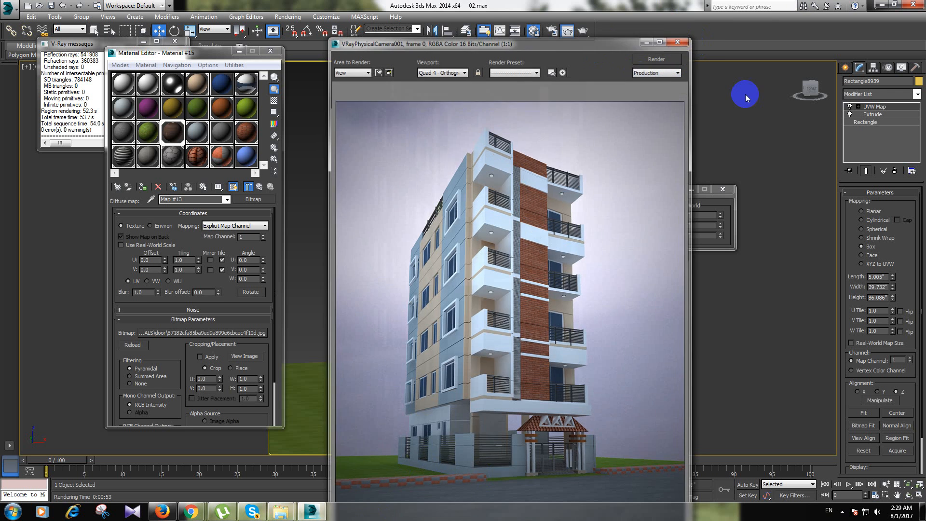
left_click(680, 39)
left_click(567, 32)
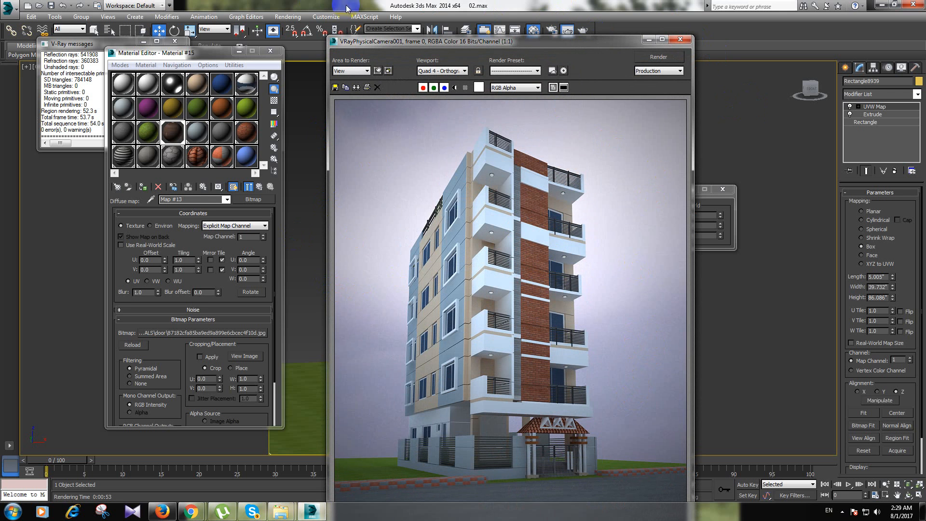
Step: Place the incoming_rainstorm_4060442 environment map into a material editor sample slot as an instance
left_click(332, 18)
mouse_move(288, 17)
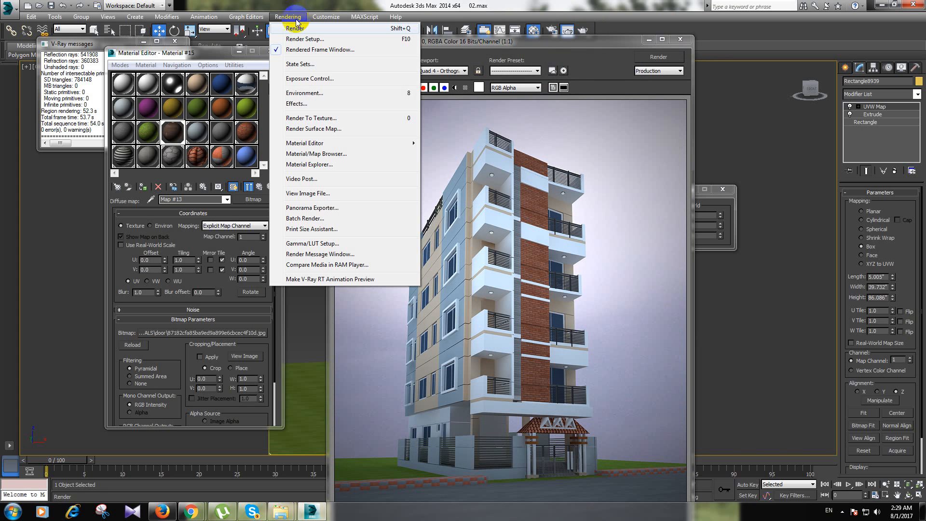
left_click(297, 93)
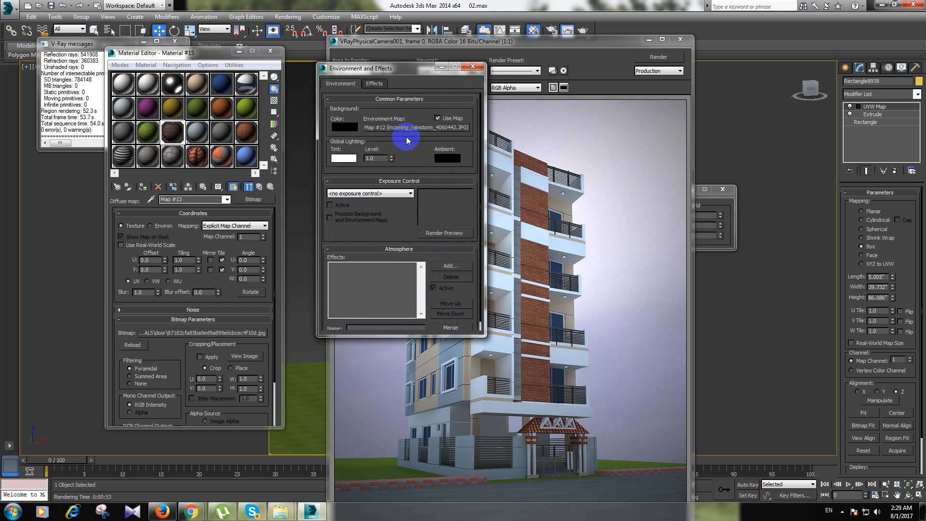
left_click_drag(407, 141, 243, 157)
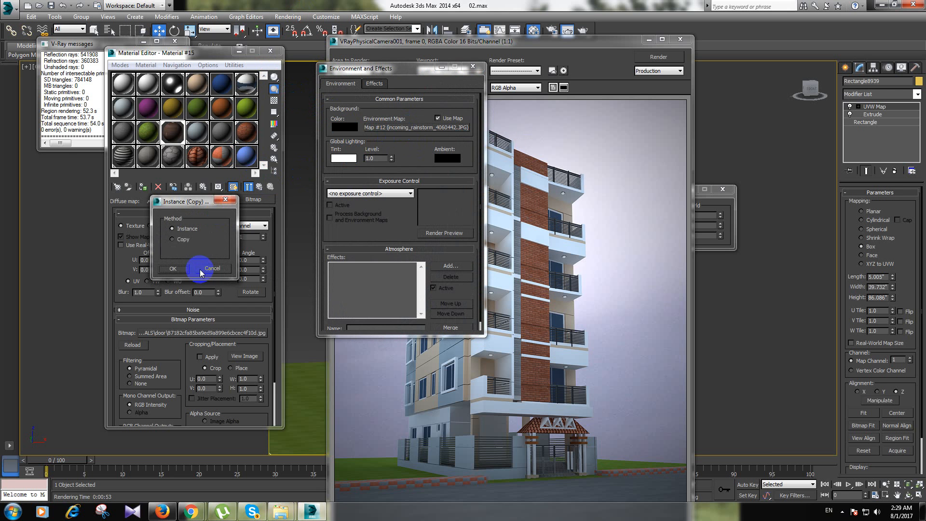
left_click(174, 269)
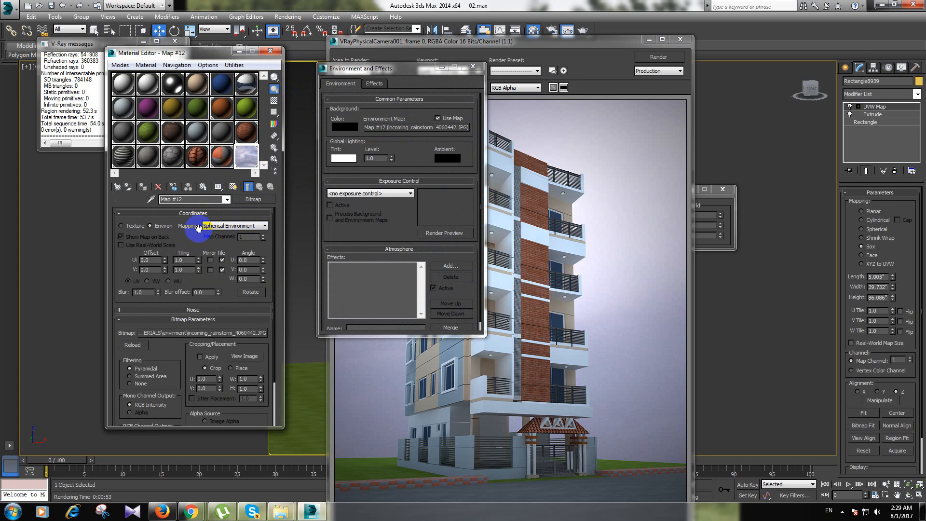
Step: Set the environment map's mapping to Screen and close the environment settings
left_click(244, 226)
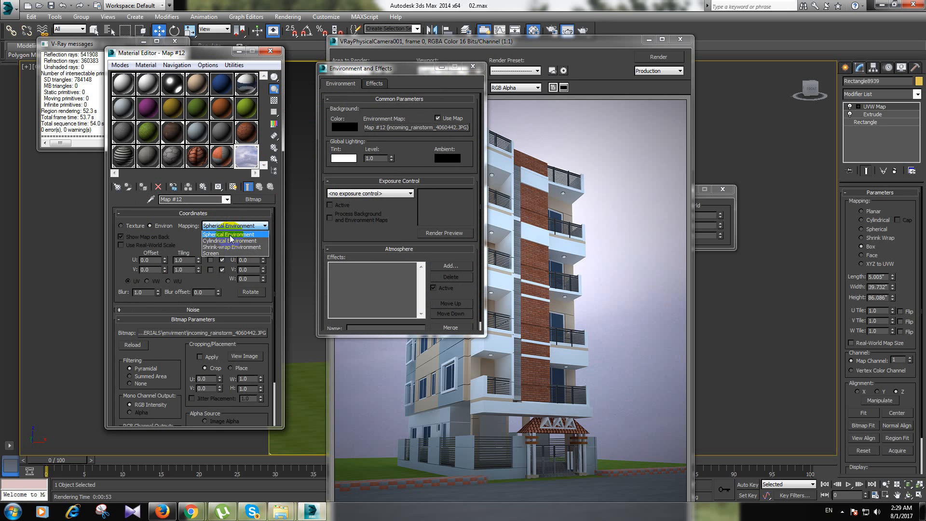
left_click(214, 254)
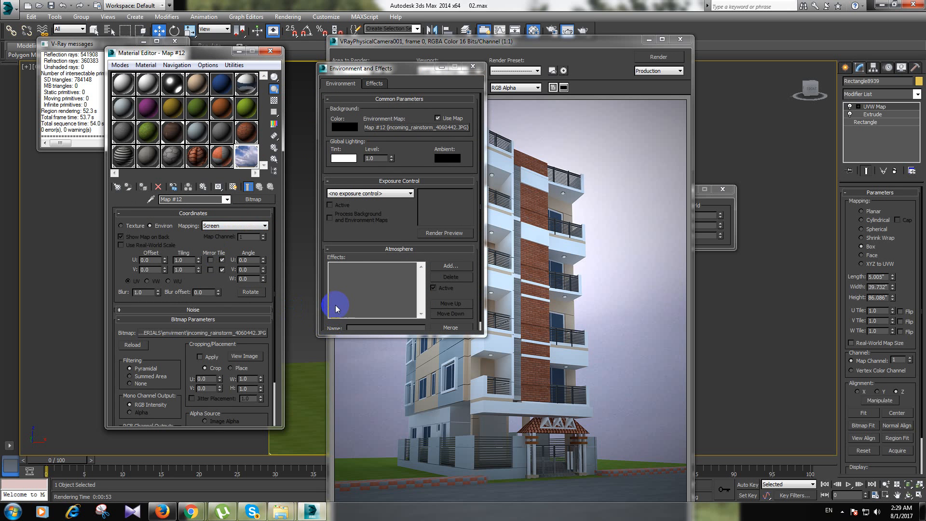
left_click(473, 67)
left_click(438, 222)
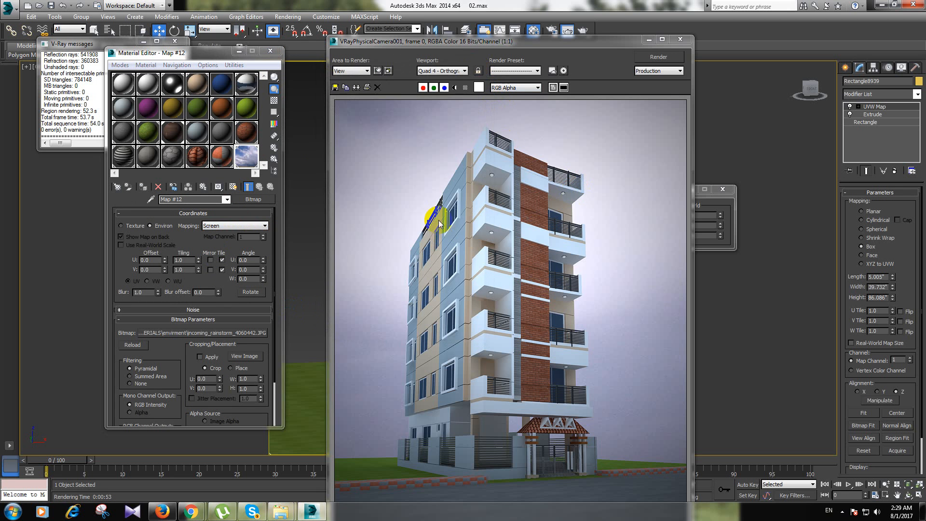
left_click(659, 57)
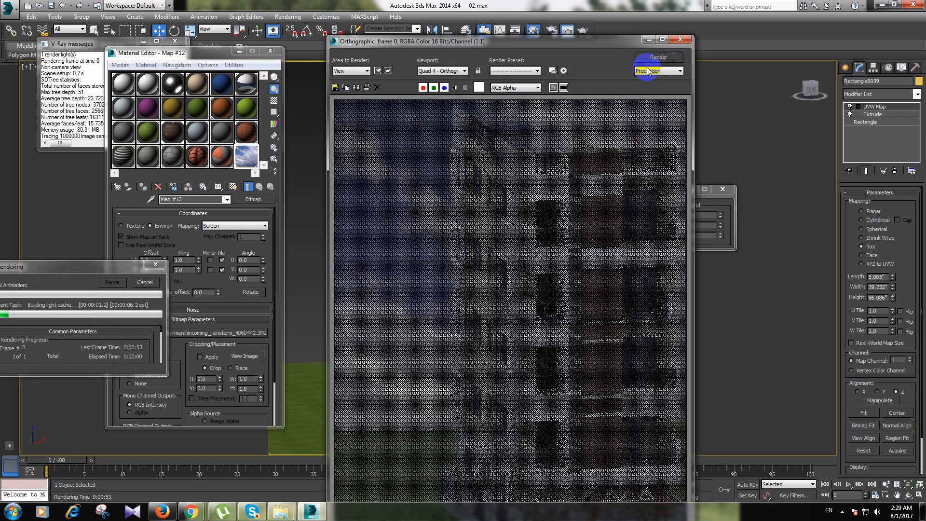
left_click(680, 40)
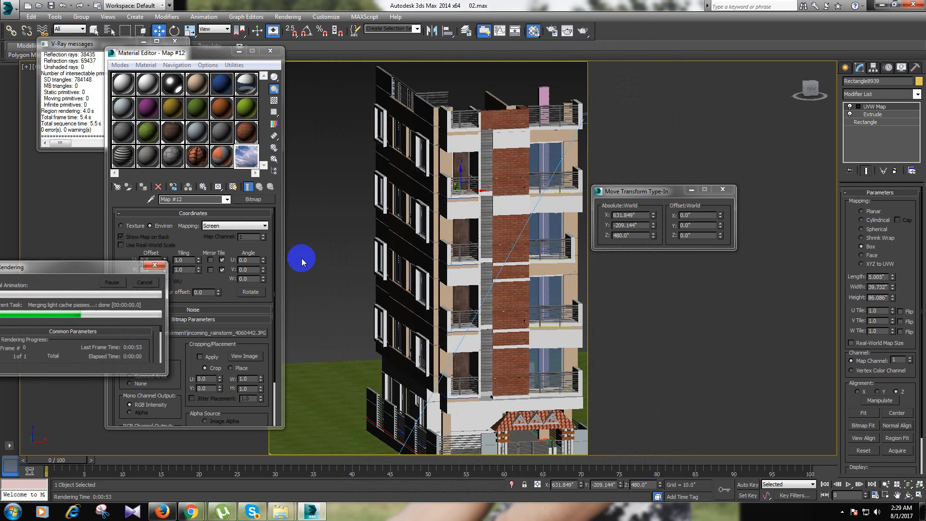
Step: Draw a straight line with vertex snapping diagonally across the ground floor, from the rear boundary wall corner to the front corner
left_click(339, 143)
middle_click_drag(414, 234, 513, 229)
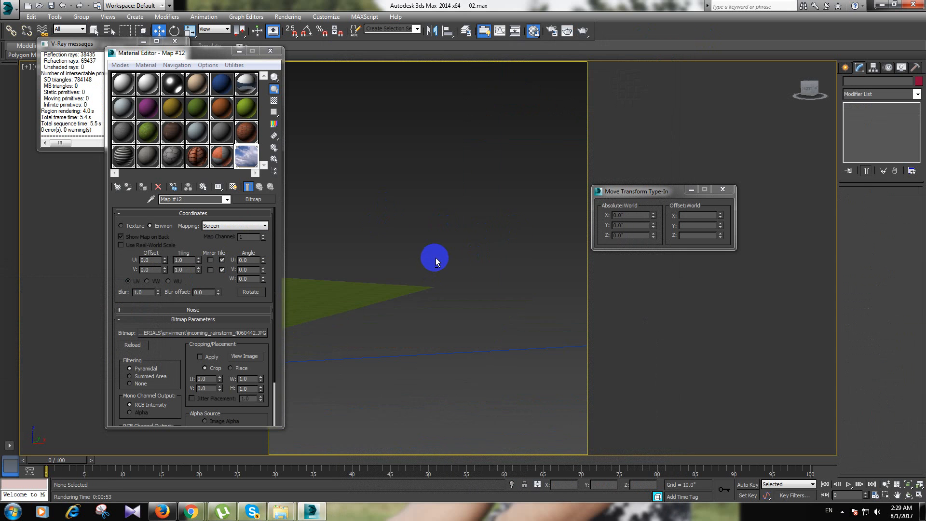
middle_click_drag(436, 258, 418, 286, "alt")
scroll(400, 275, "up", 2)
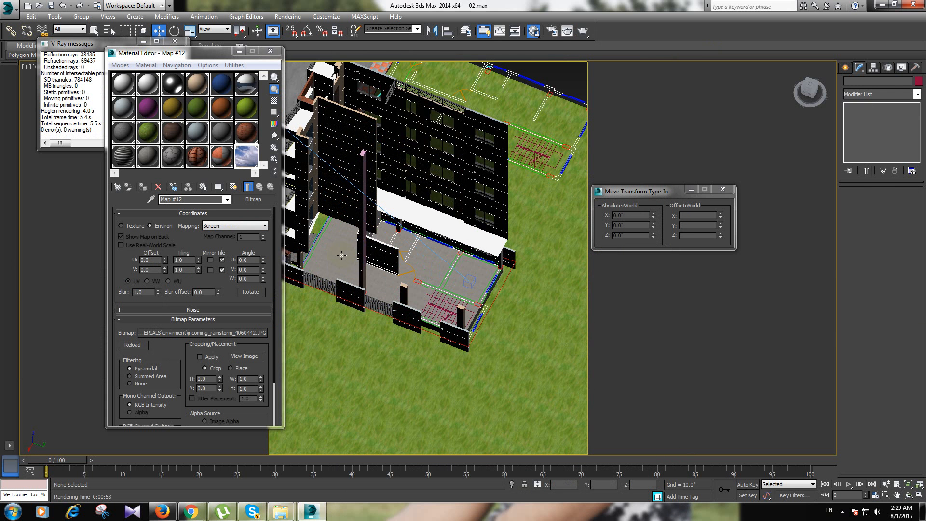
left_click(849, 70)
left_click(861, 83)
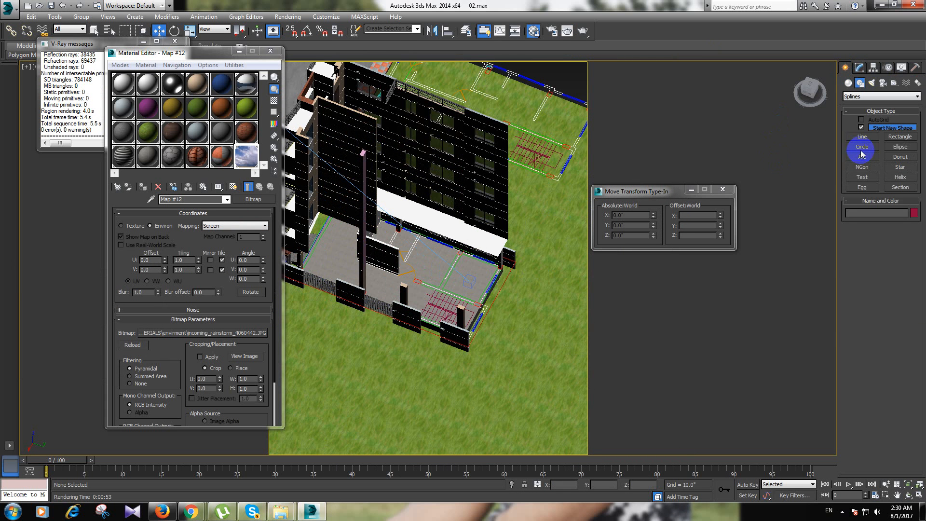
left_click(862, 136)
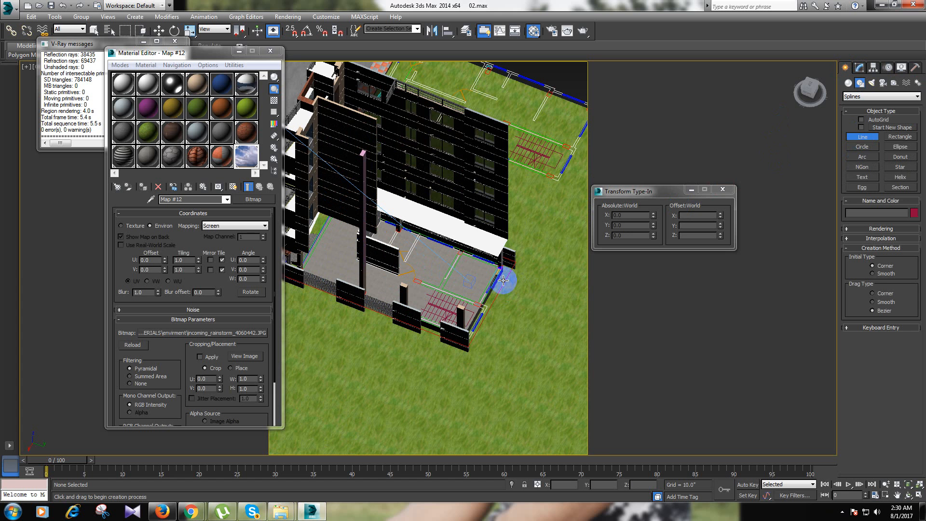
key("s")
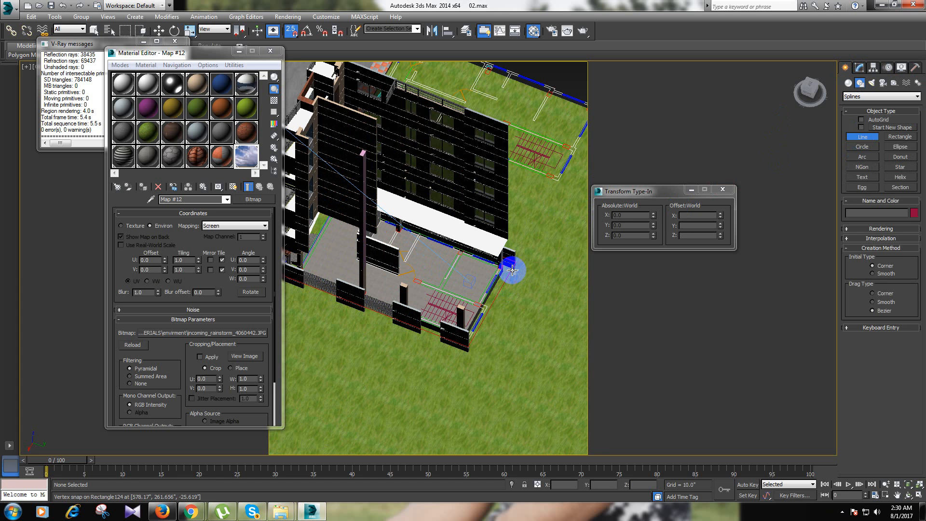
left_click(512, 269)
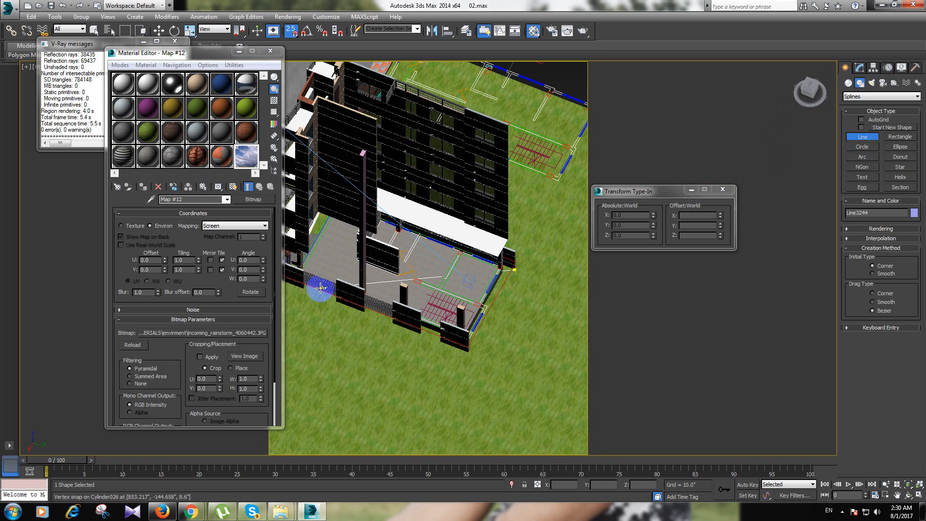
left_click(301, 271)
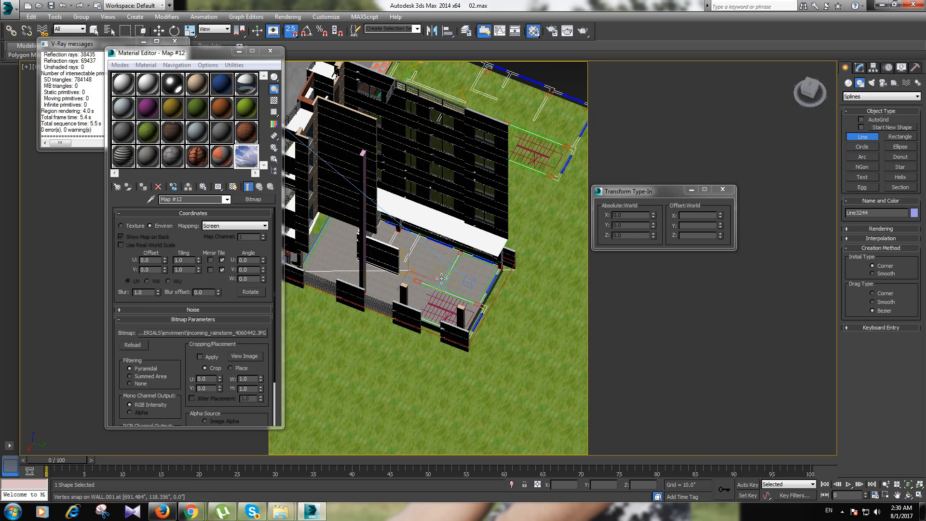
middle_click_drag(427, 312, 404, 297, "alt")
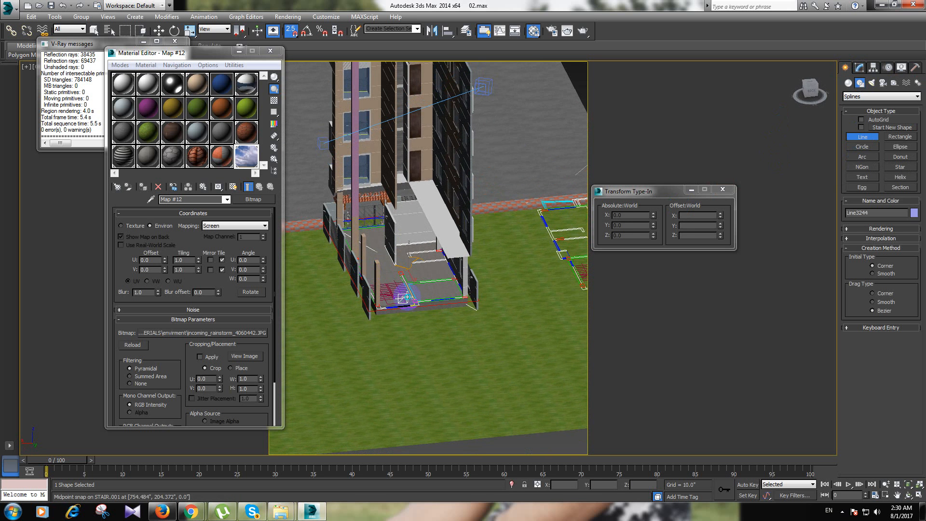
right_click(407, 298)
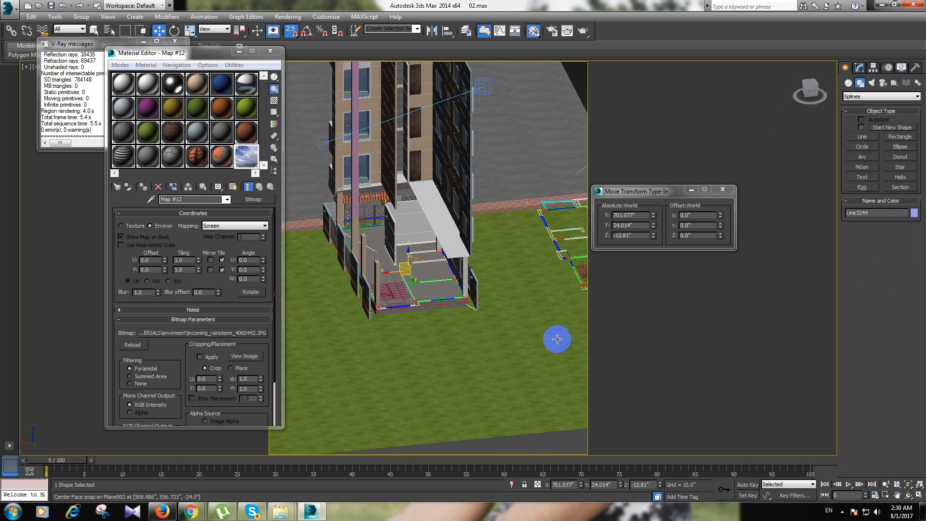
Step: Raise the line's rear end vertex to about Z 10" and shift it about 40" inward along X
left_click(859, 68)
left_click(868, 225)
left_click(524, 332)
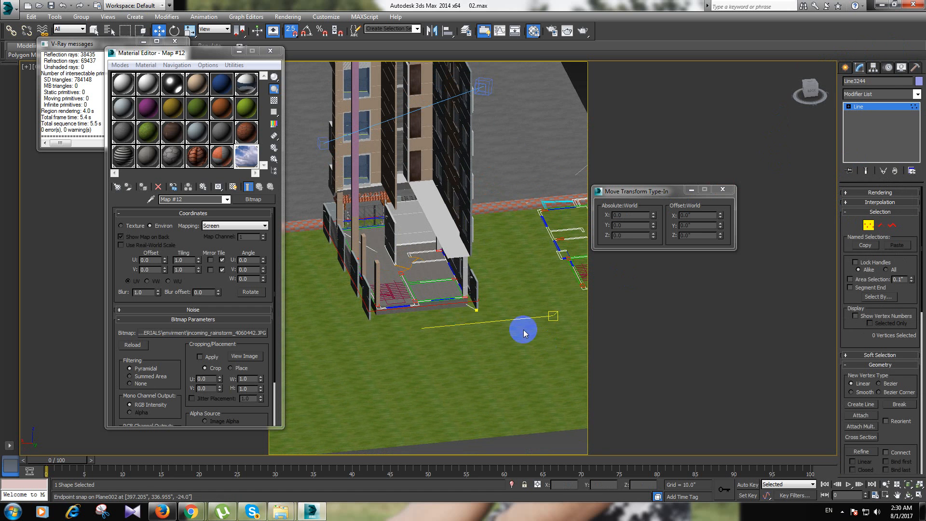
left_click(476, 295)
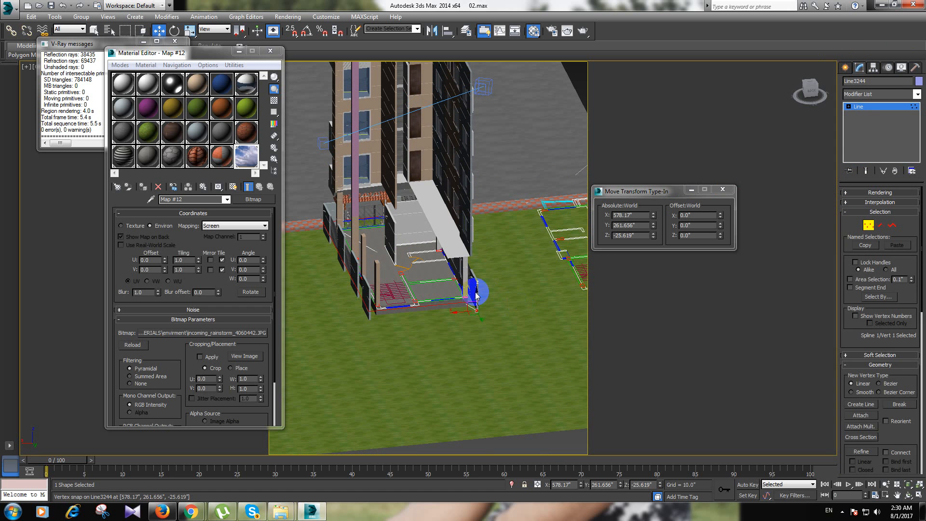
left_click_drag(477, 295, 444, 300)
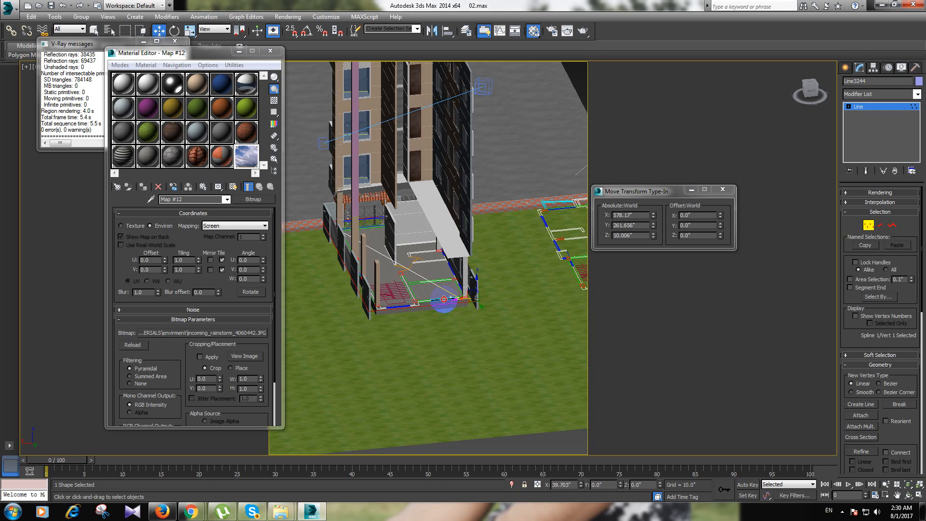
Step: Extrude the line by 600" into a vertical panel and assign the white Material #1 to it
key("shift+e")
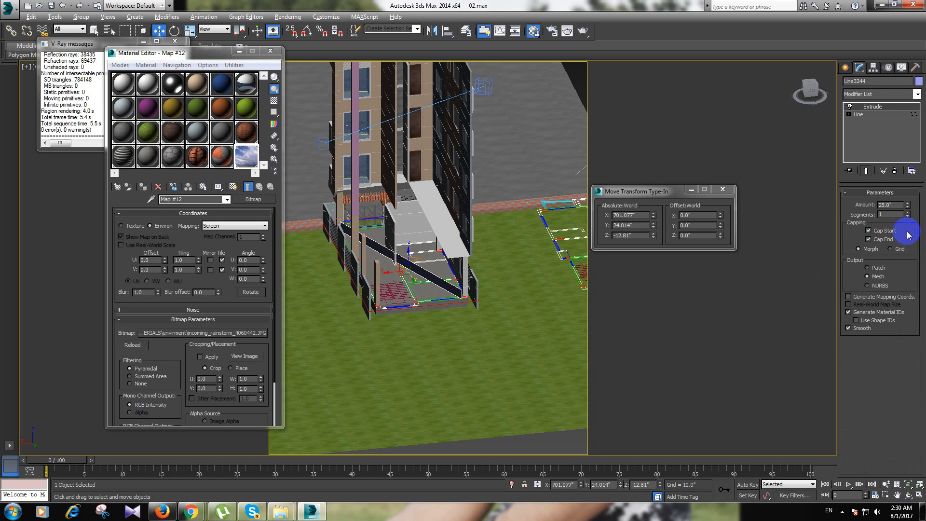
left_click_drag(907, 205, 876, 165)
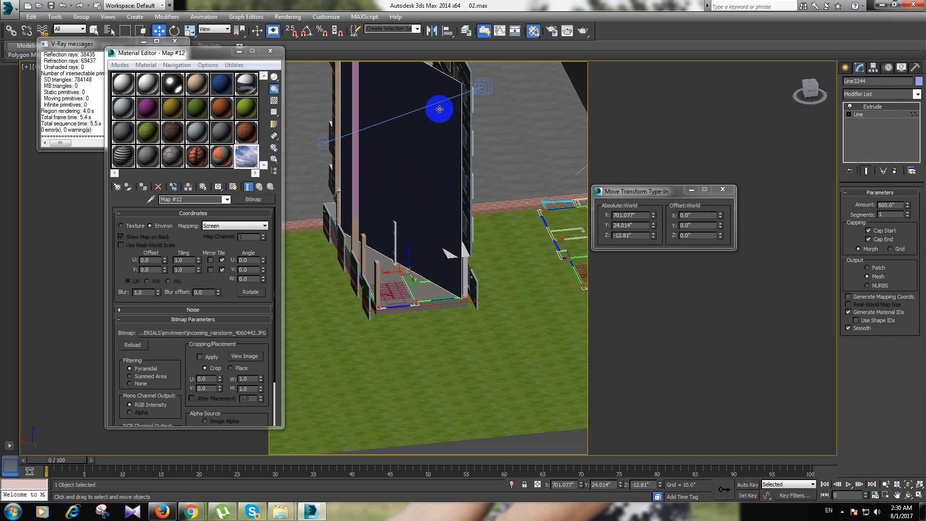
middle_click_drag(427, 140, 338, 152, "alt")
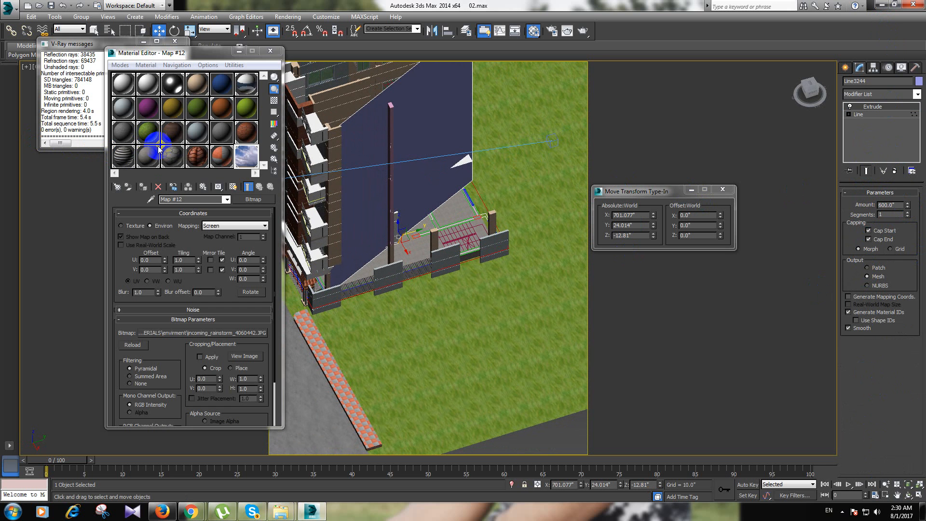
left_click(121, 86)
left_click(143, 187)
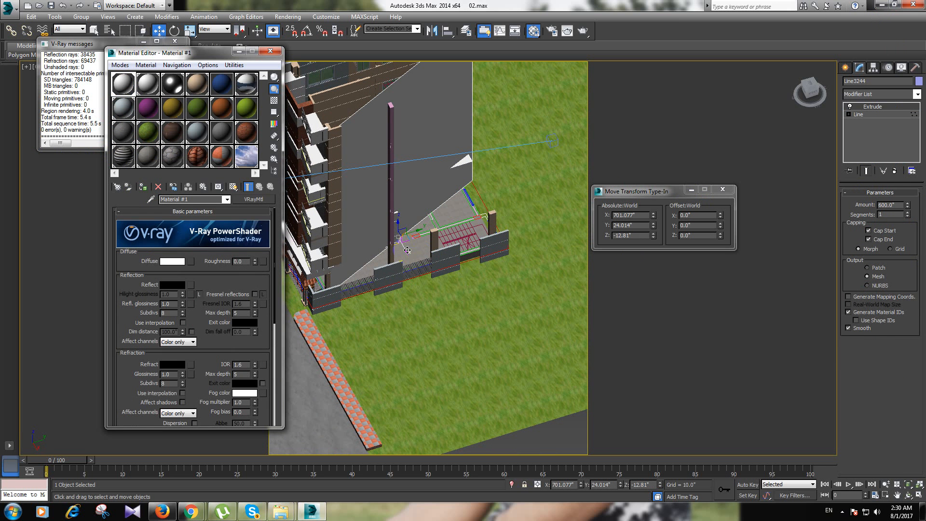
Step: Move the panel's front base vertex back into the building along Y to about -134"
left_click(852, 116)
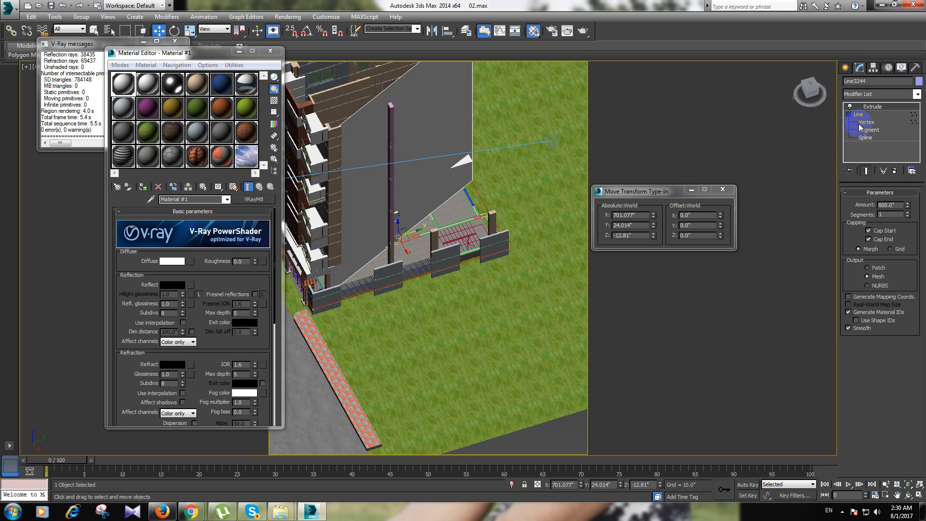
key("1")
left_click(339, 305)
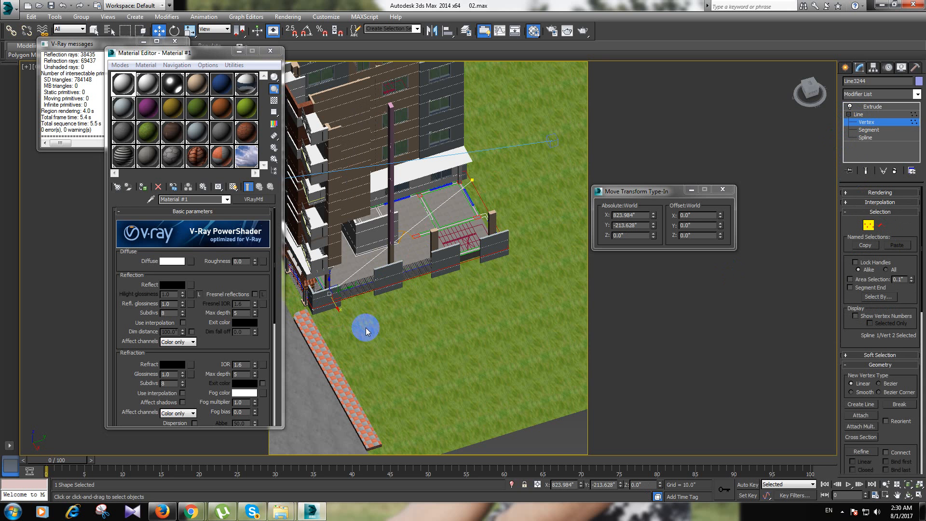
left_click(341, 289)
left_click_drag(346, 289, 378, 285)
left_click(875, 107)
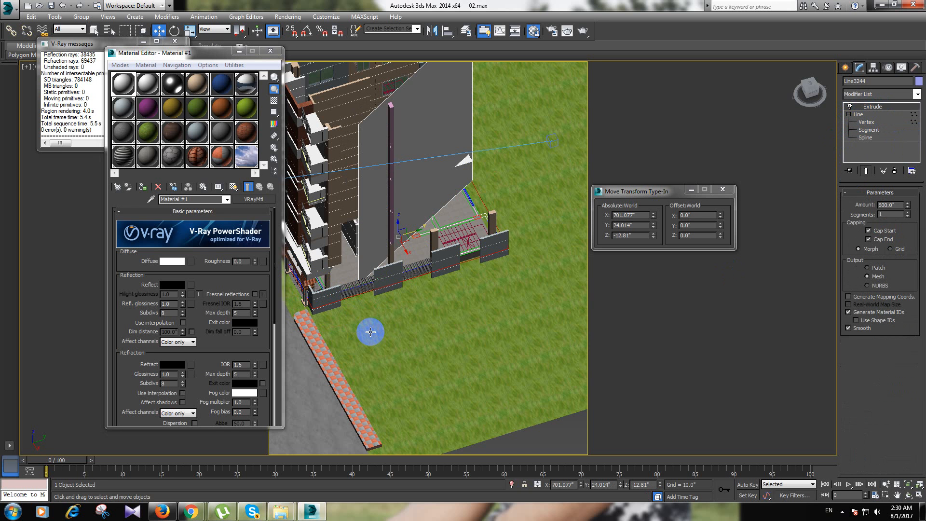
Step: View the panel inside the building through VRayPhysicalCamera001
key("c")
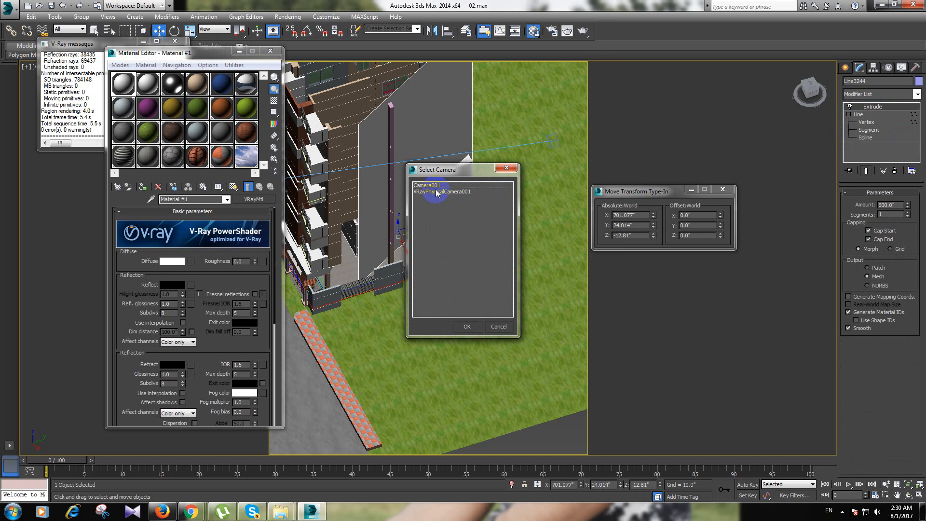
left_click(436, 192)
left_click(466, 327)
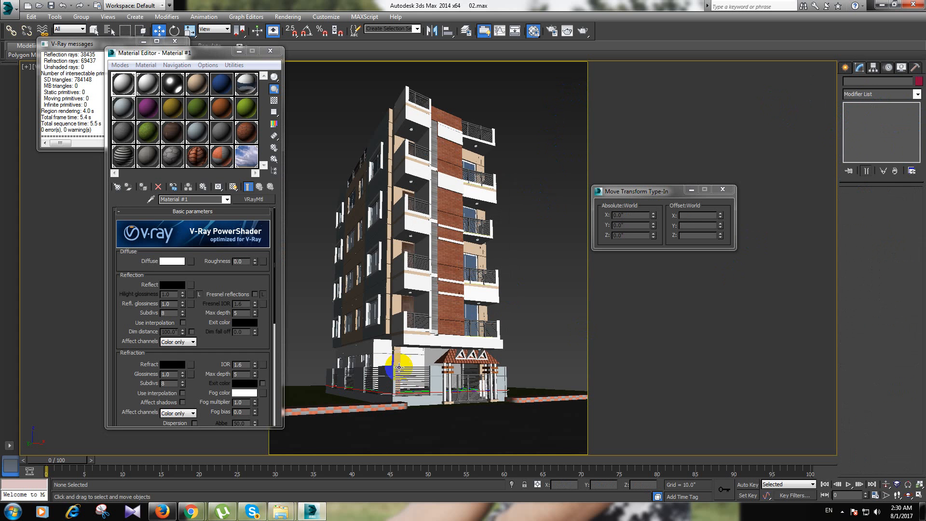
Step: Move the panel's front base vertex about 73" along Y towards the road
left_click(435, 369)
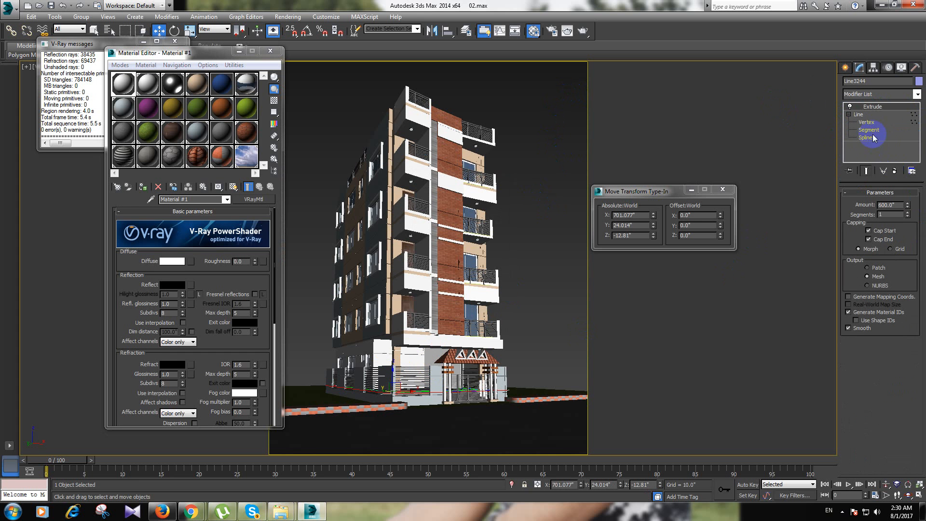
left_click(867, 122)
left_click(464, 406)
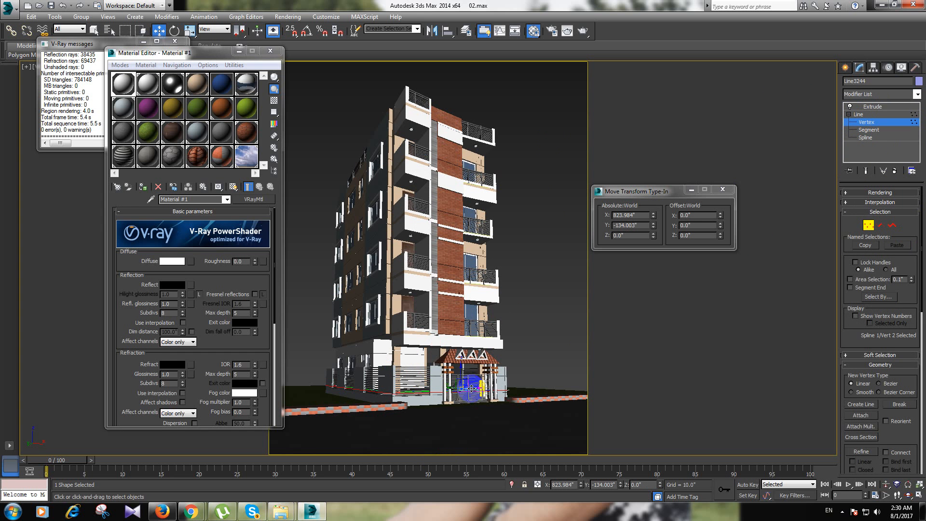
key("t")
scroll(487, 383, "down", 5)
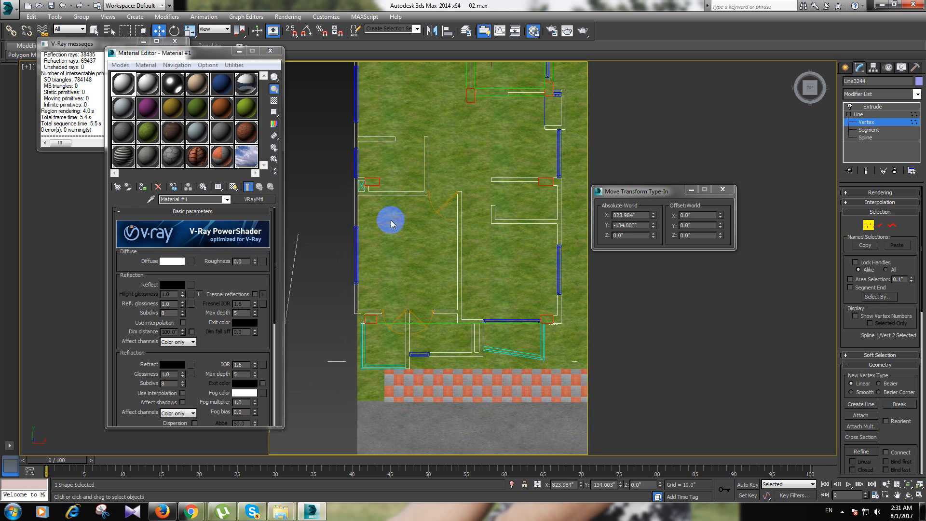
middle_click_drag(480, 328, 483, 259, "alt")
left_click_drag(511, 220, 484, 236)
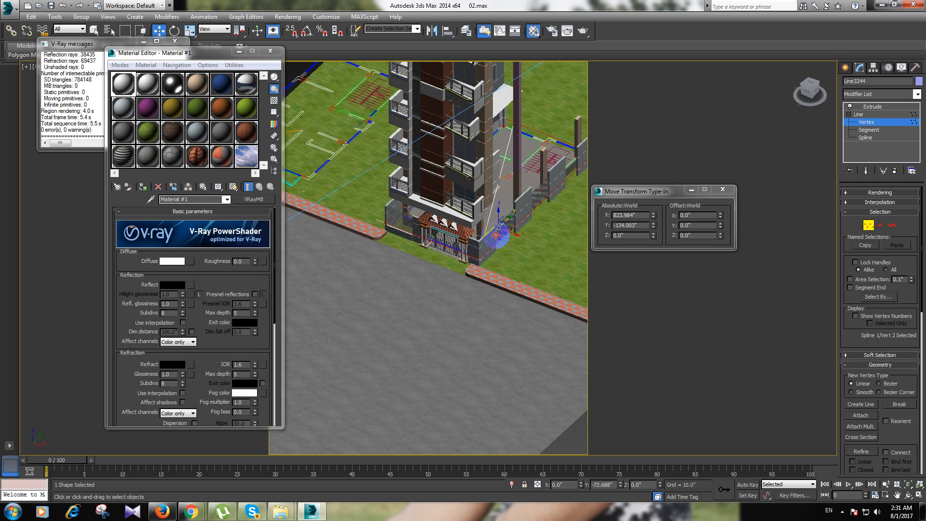
left_click(871, 107)
Step: Switch the viewport to VRayPhysicalCamera001 and render the building from it
middle_click_drag(541, 269, 490, 331, "alt")
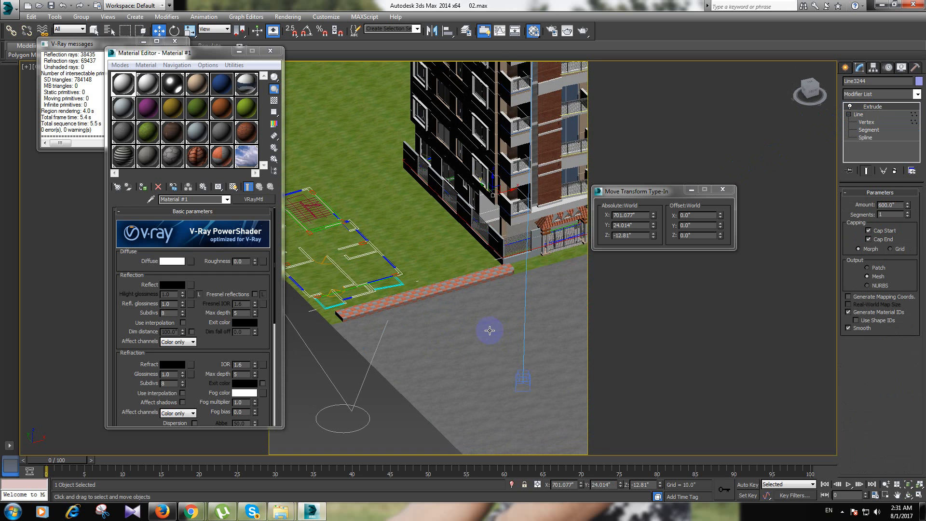
key("c")
left_click(456, 192)
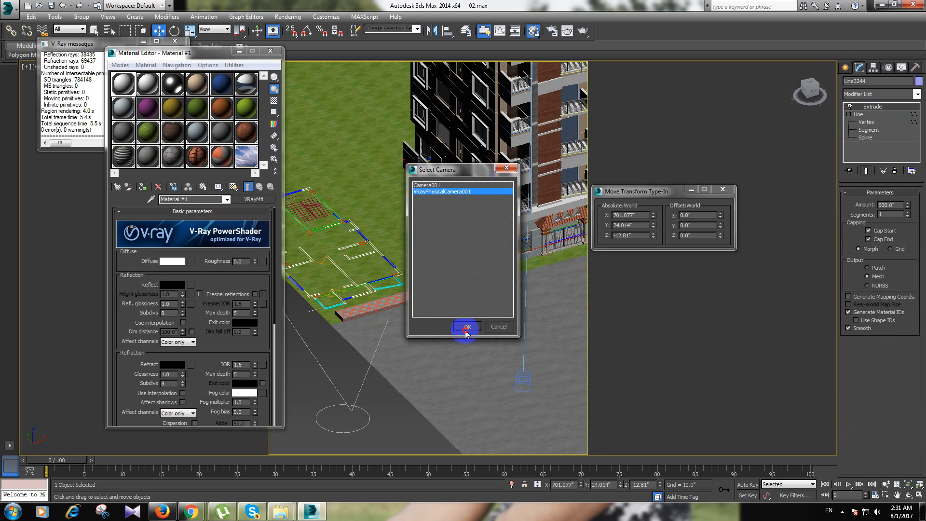
left_click(467, 328)
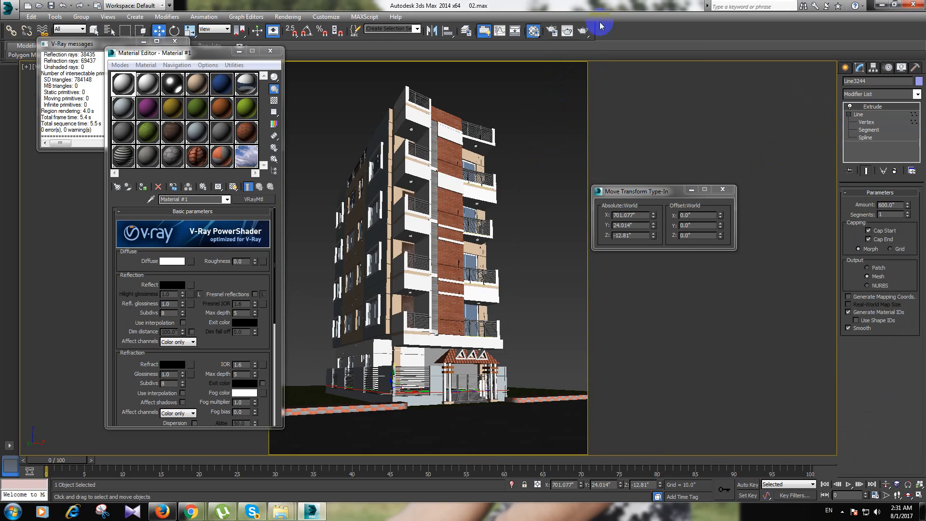
left_click(567, 30)
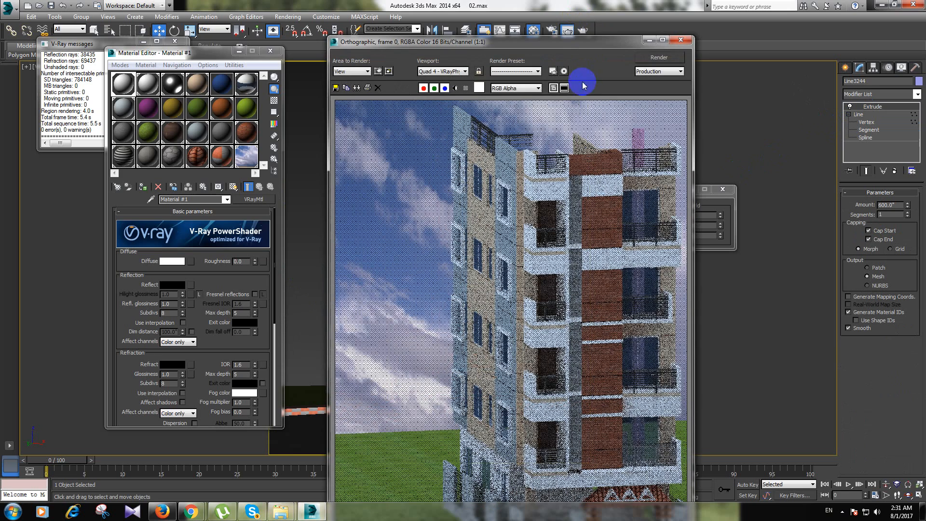
left_click(660, 59)
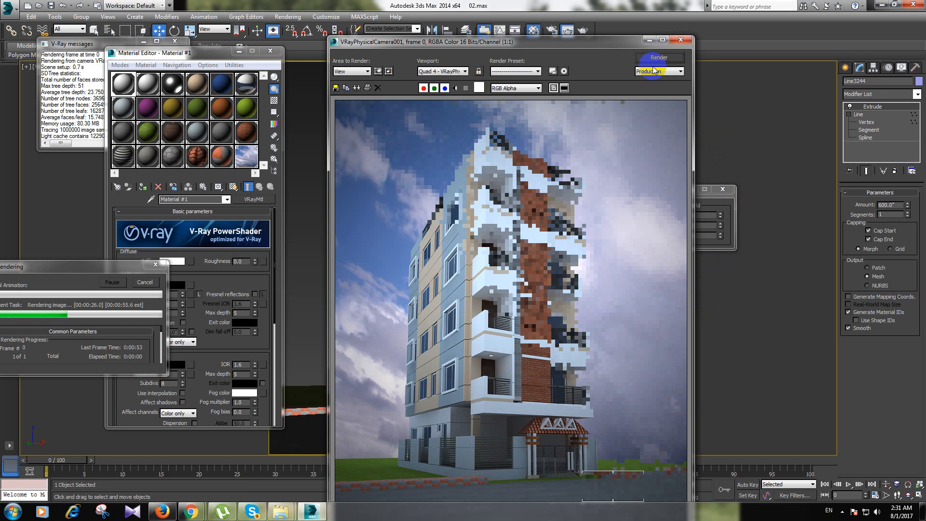
Step: Close the rendered frame window and stop the rendering in progress
left_click(681, 40)
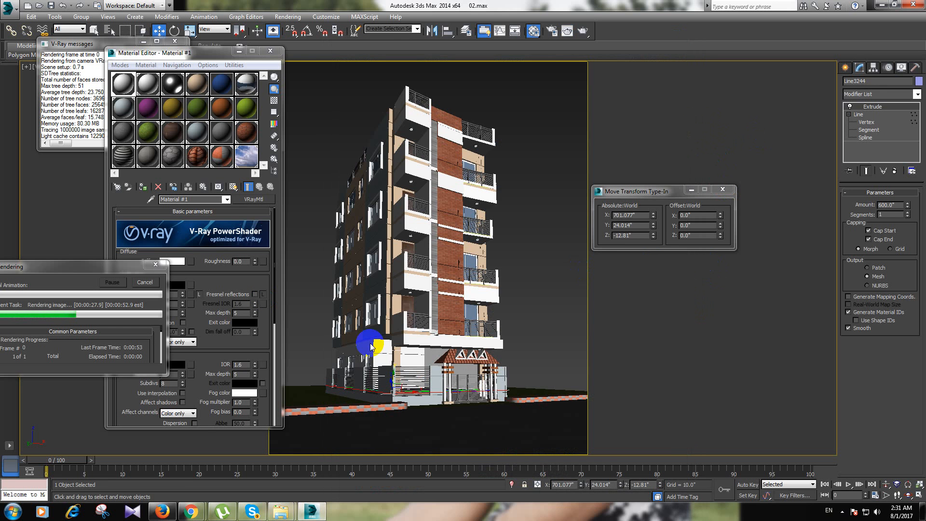
left_click(156, 264)
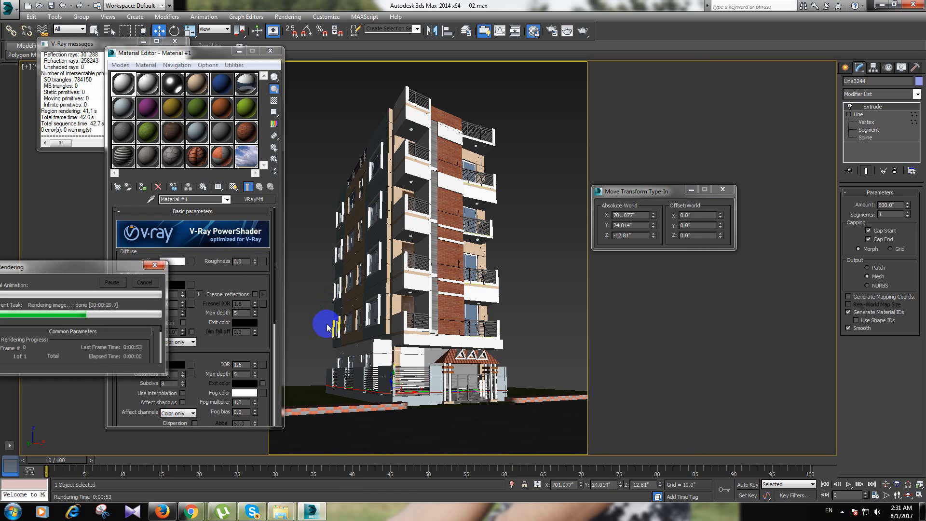
Step: Move the four window frames in the rear column of the side facade slightly along X into the wall
middle_click_drag(362, 316, 464, 291, "alt")
scroll(465, 292, "up", 5)
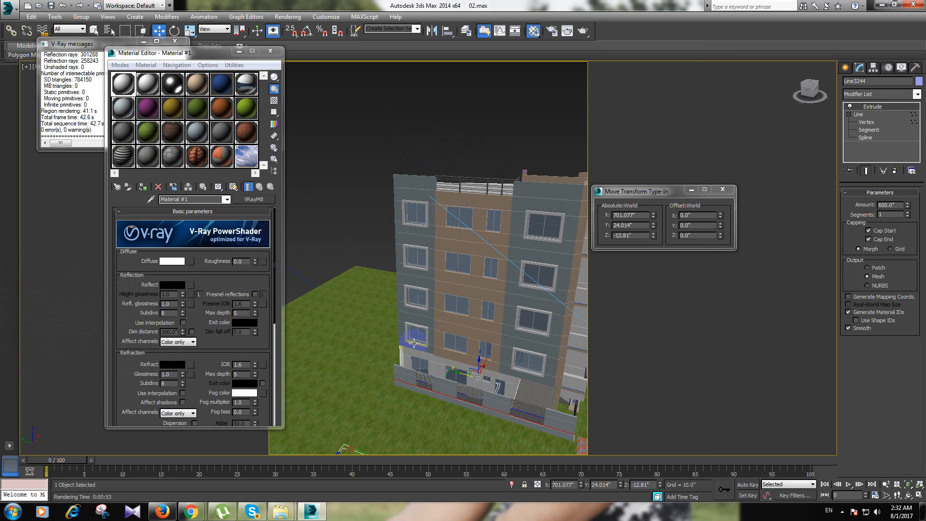
left_click(425, 329)
left_click(424, 311)
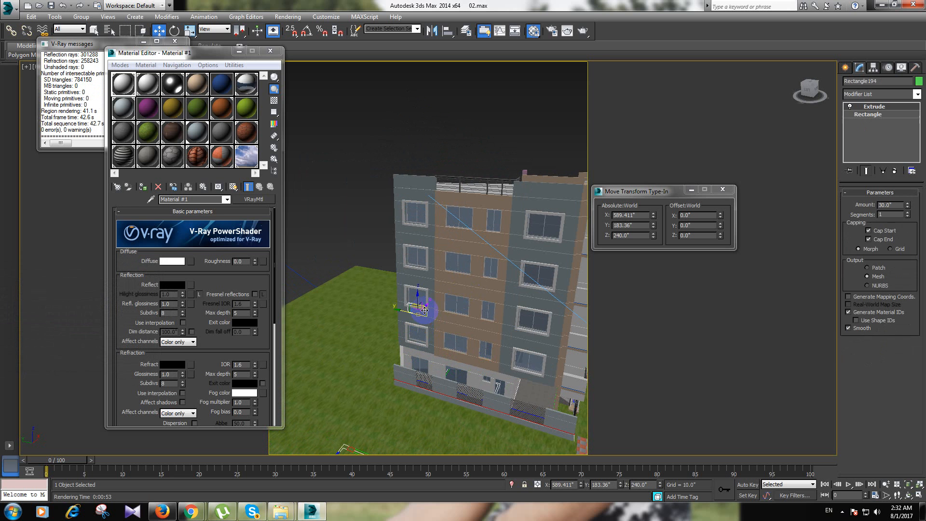
left_click(426, 293)
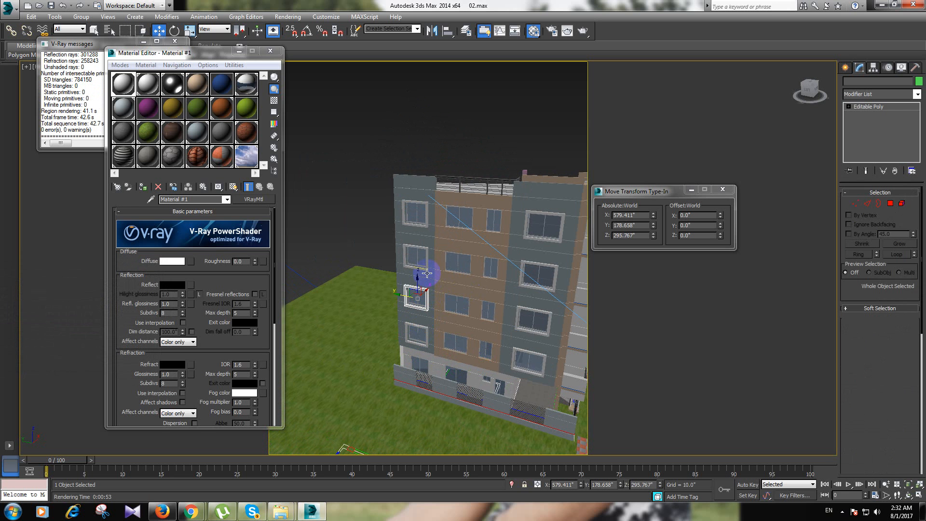
left_click(427, 268, "ctrl")
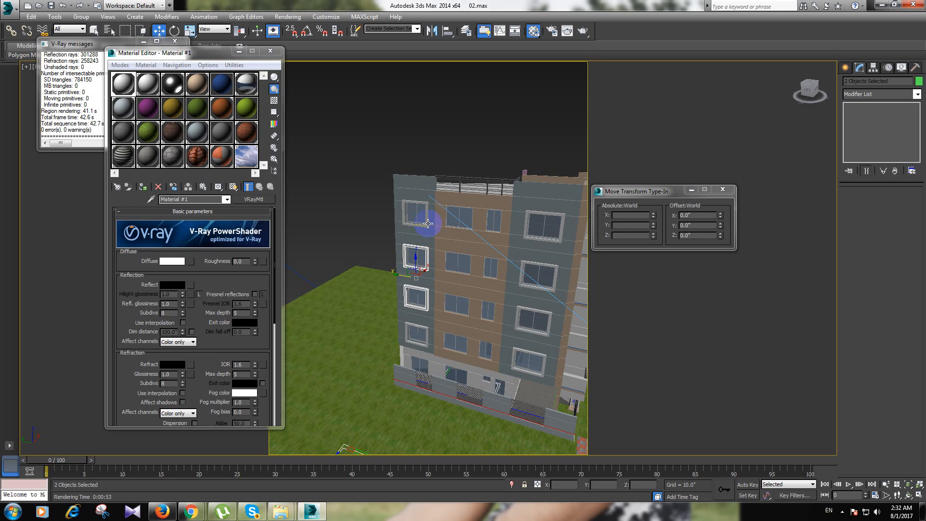
left_click(427, 224, "ctrl")
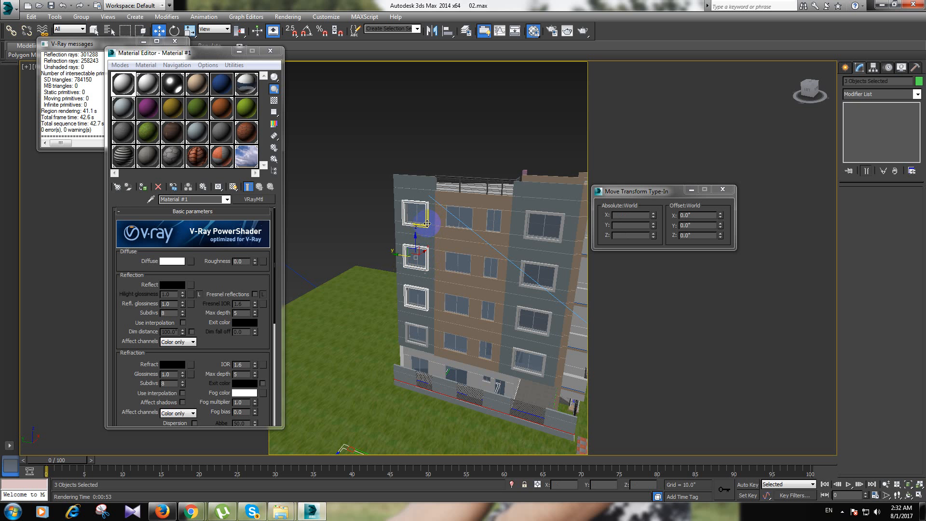
left_click(427, 338, "ctrl")
middle_click_drag(428, 338, 405, 355, "alt")
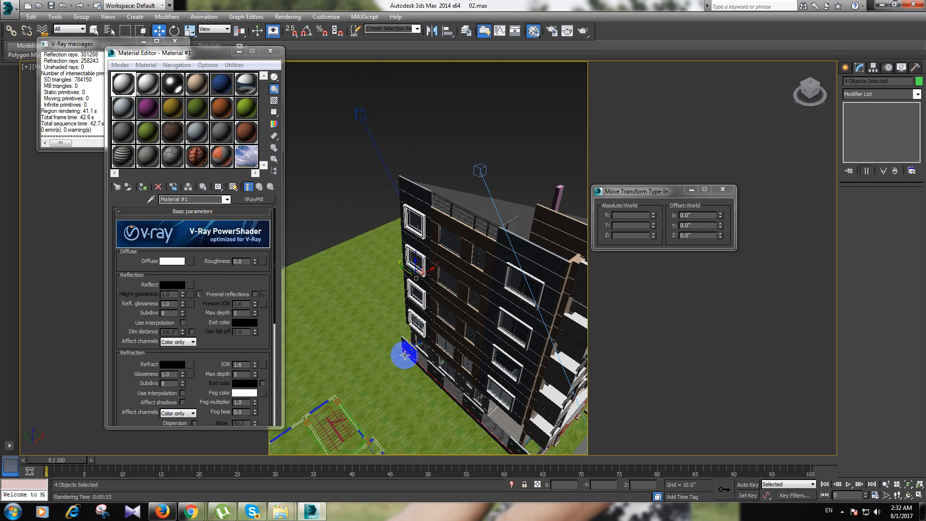
scroll(407, 354, "up", 5)
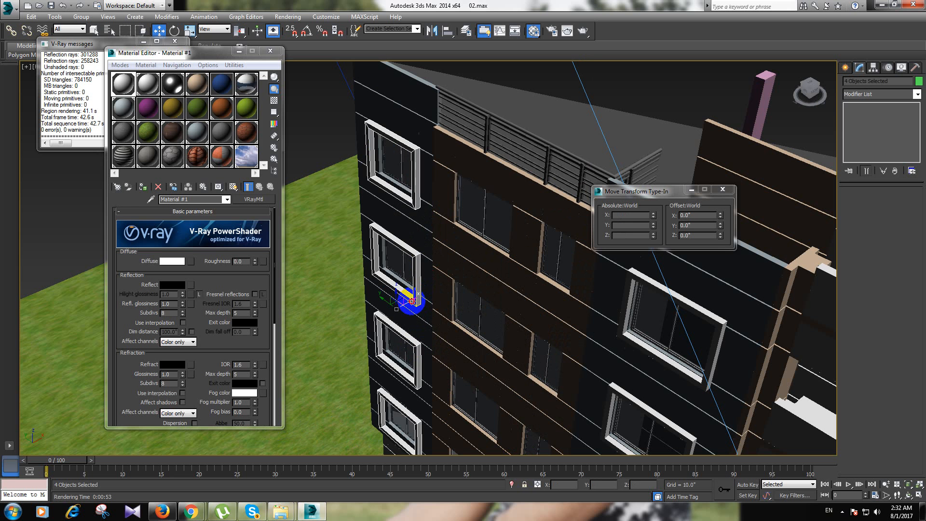
left_click_drag(413, 301, 418, 301)
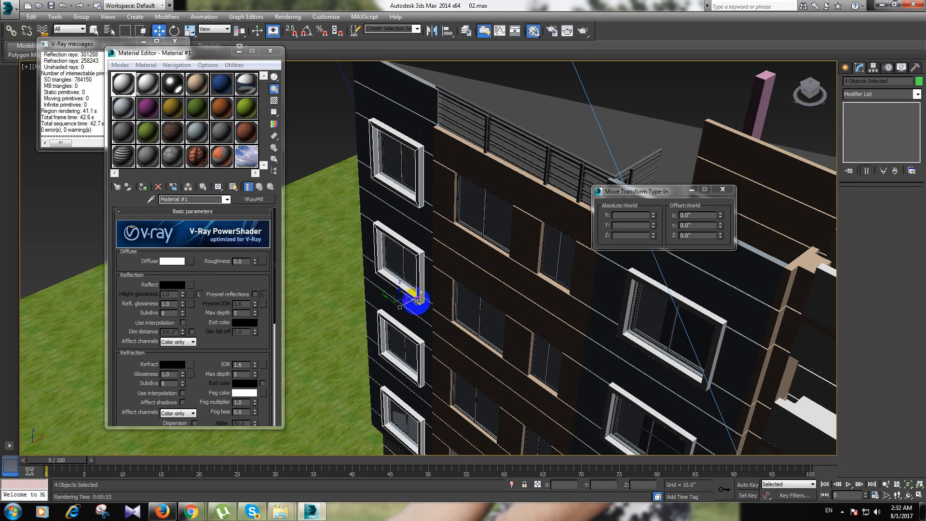
Step: Switch the viewport back to VRayPhysicalCamera001
key("c")
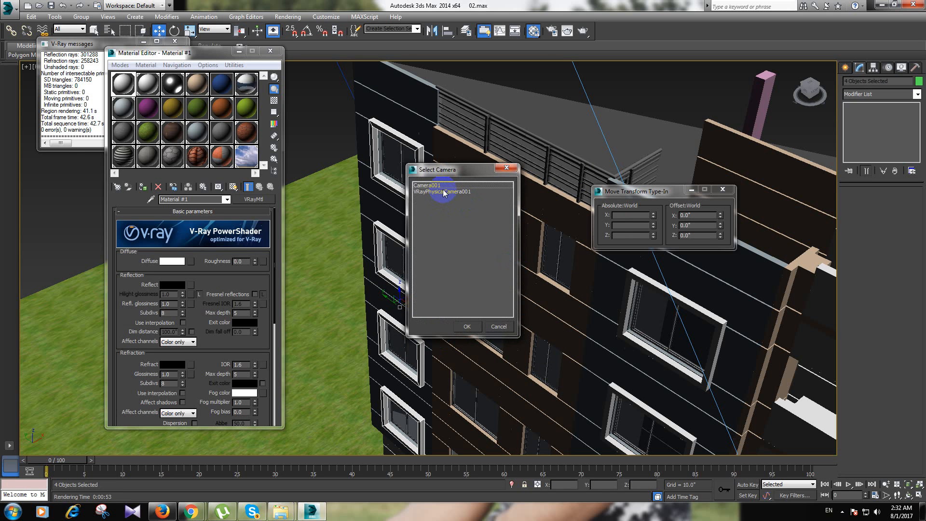
left_click(443, 191)
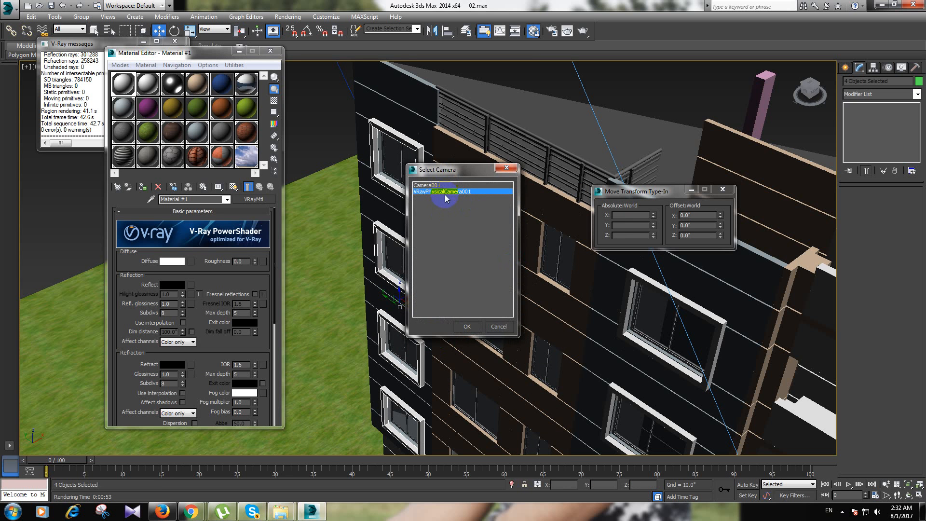
left_click(467, 327)
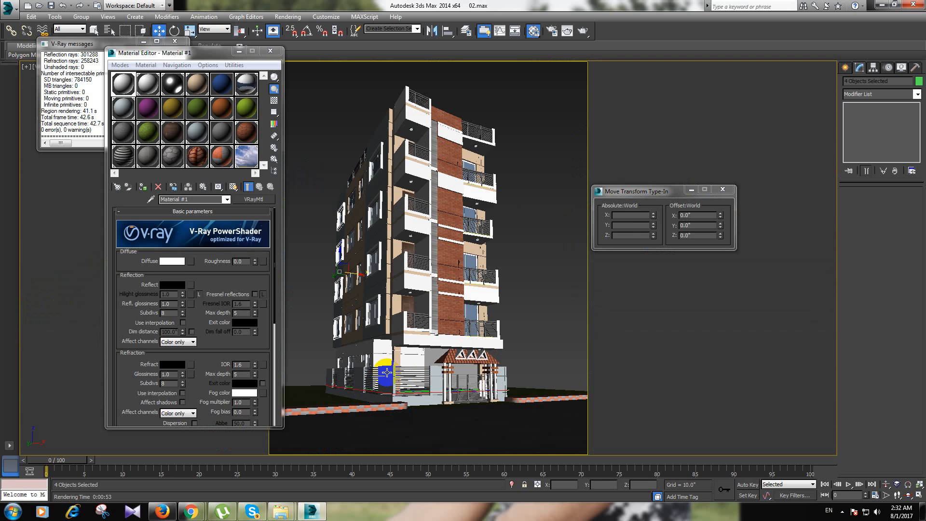
Step: Assign the beige Material #4 to the three pillars of the side boundary wall
left_click(387, 373)
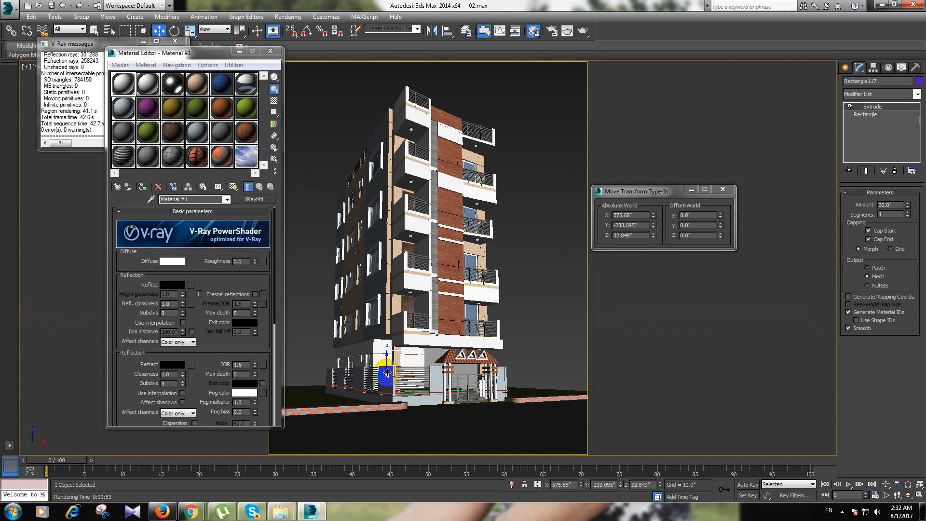
left_click(359, 373, "ctrl")
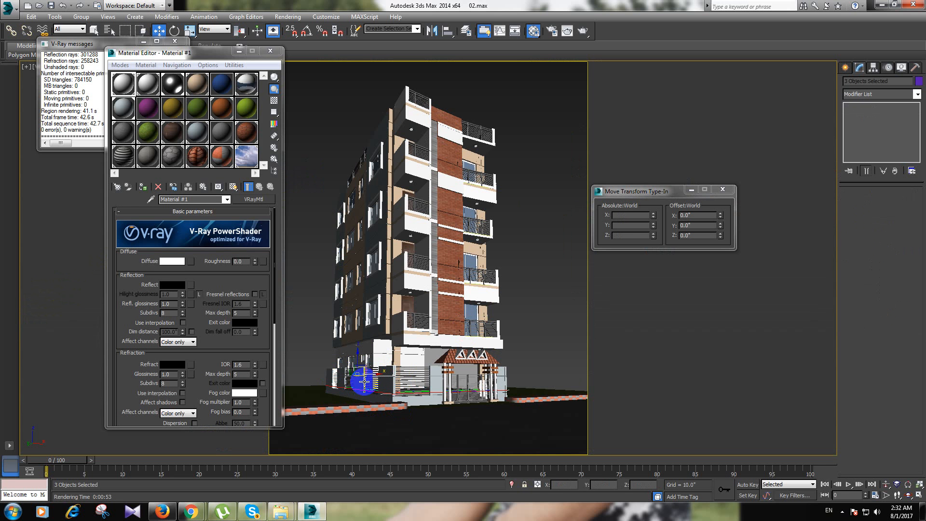
left_click(494, 387, "ctrl")
left_click_drag(495, 388, 473, 388)
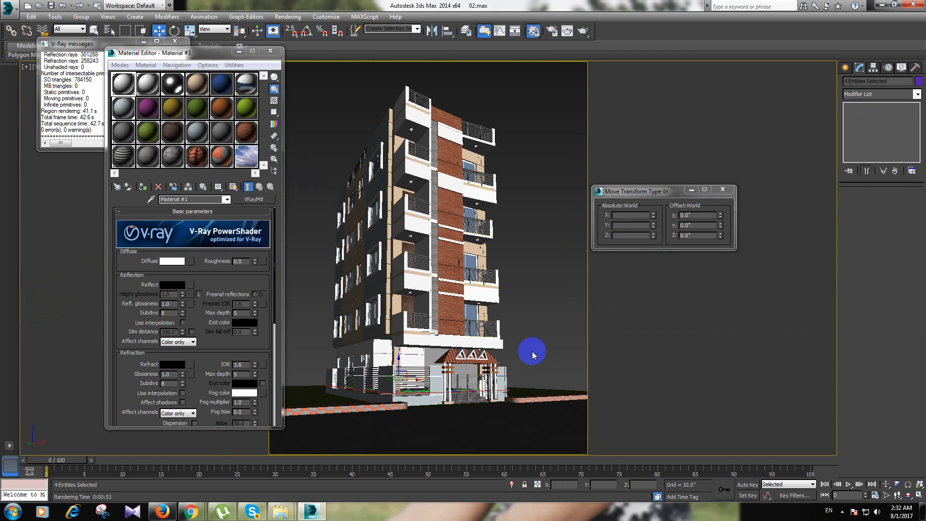
key("ctrl+z")
key("m")
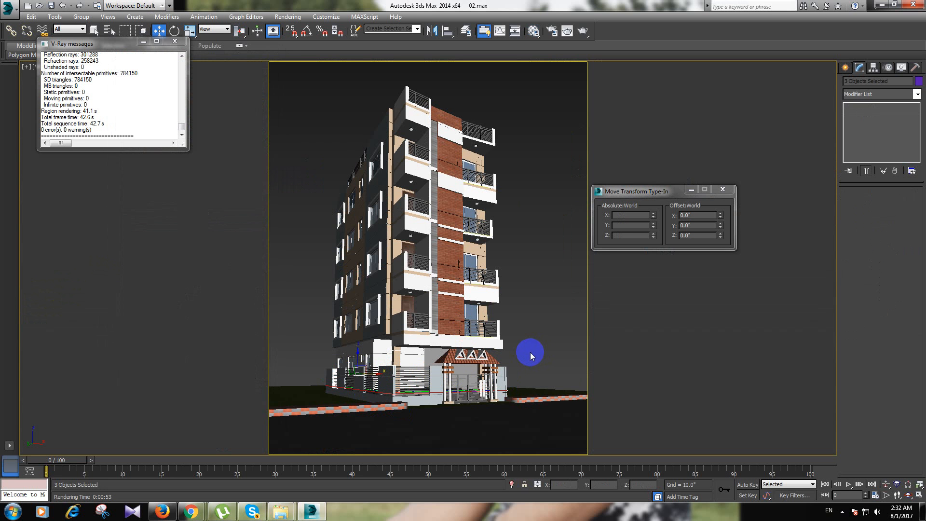
key("m")
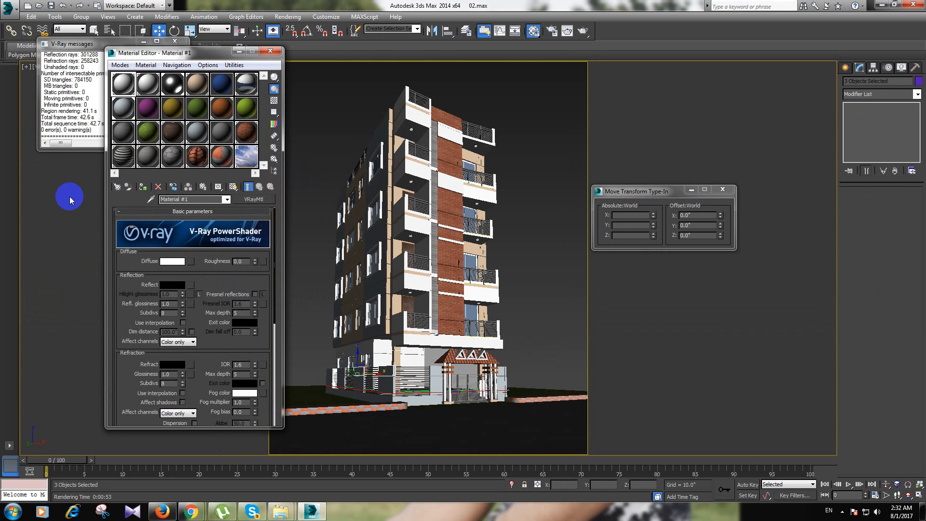
left_click(197, 85)
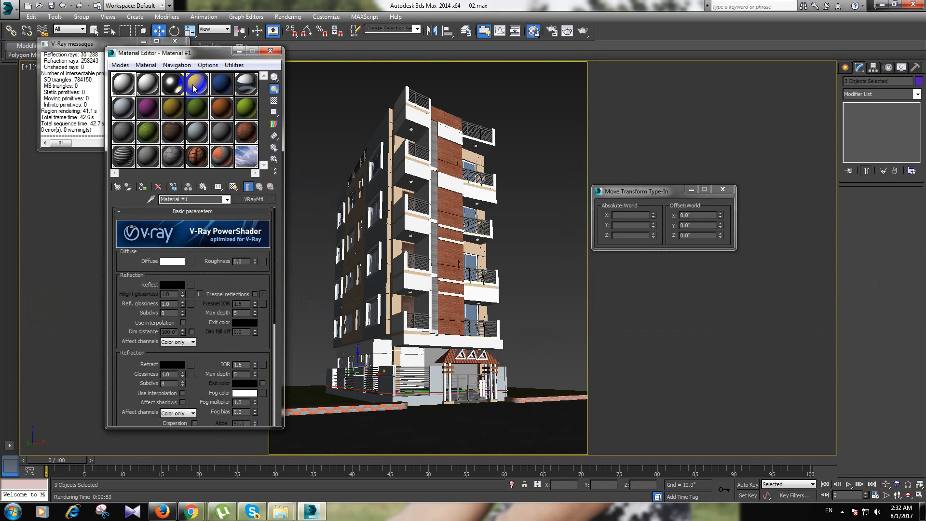
left_click(142, 187)
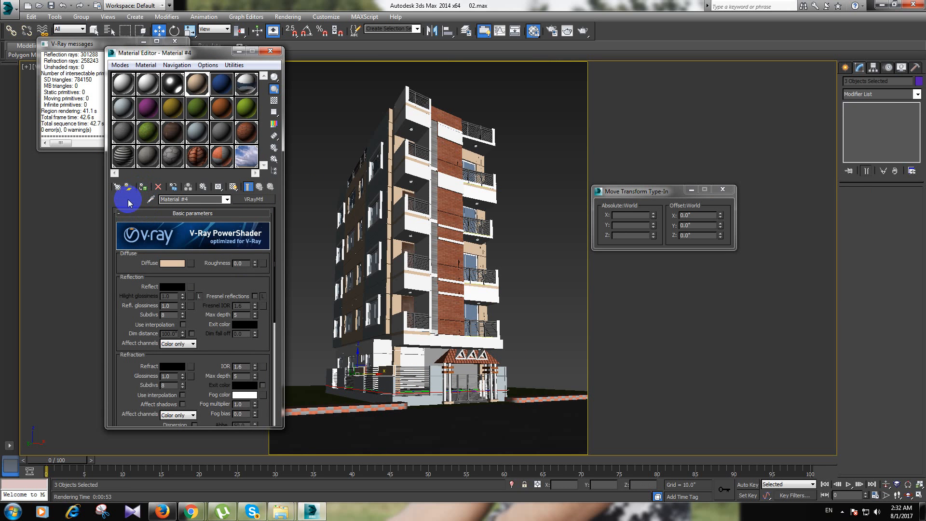
Step: Close the V-Ray messages window and assign Material #4 to the two wall groups flanking the entrance gate
left_click(434, 397)
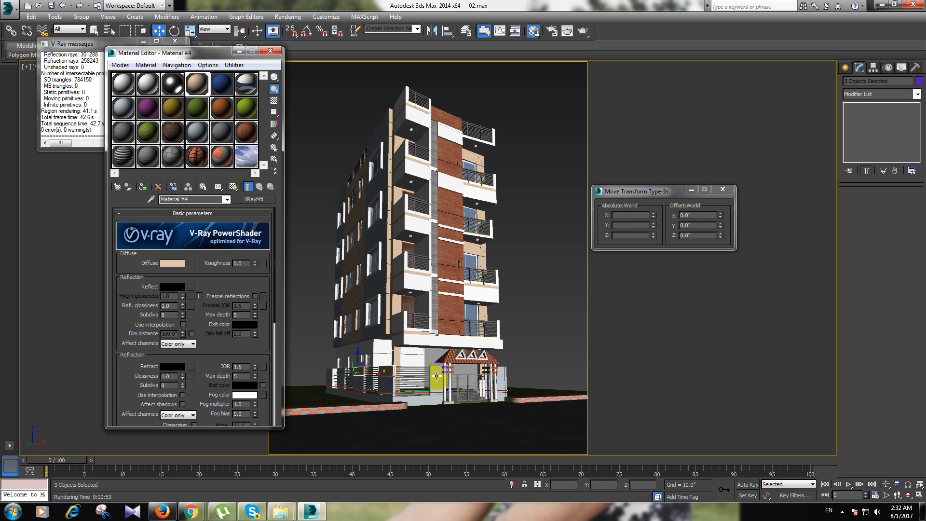
left_click(436, 376)
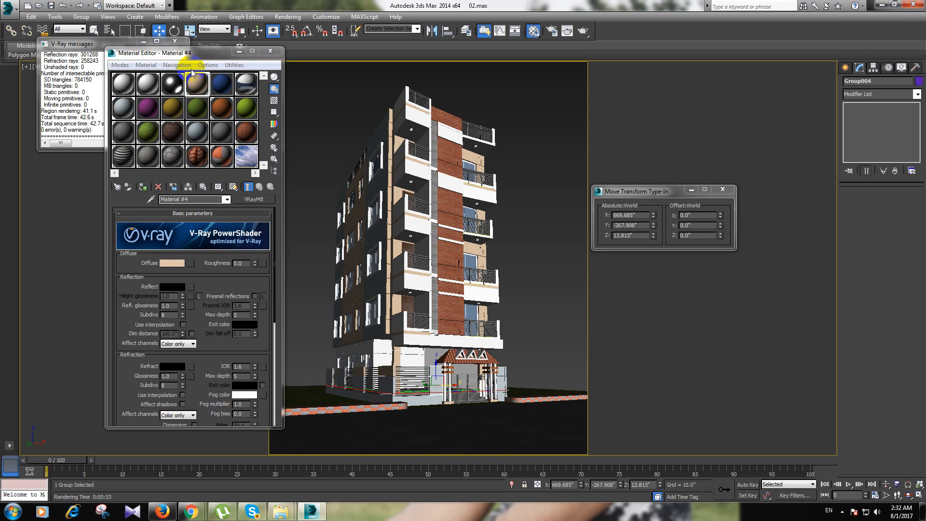
left_click(174, 42)
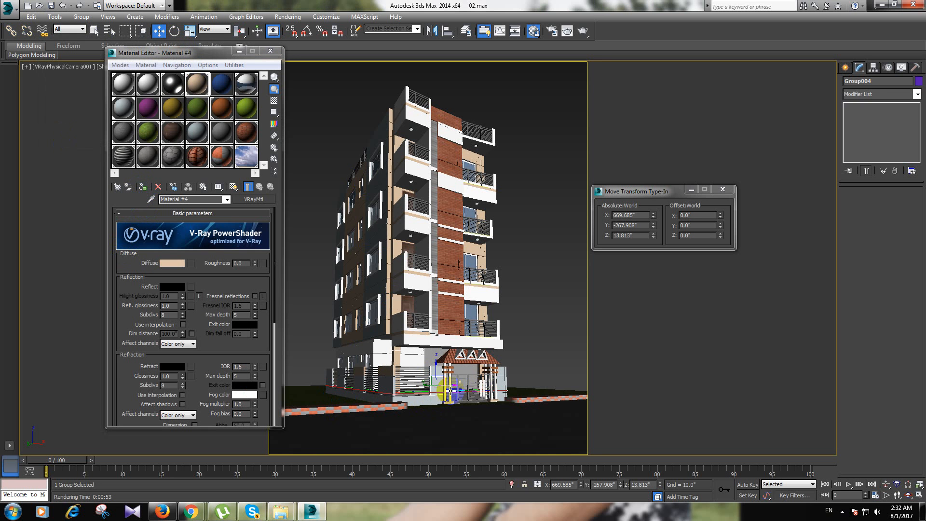
left_click(501, 394, "ctrl")
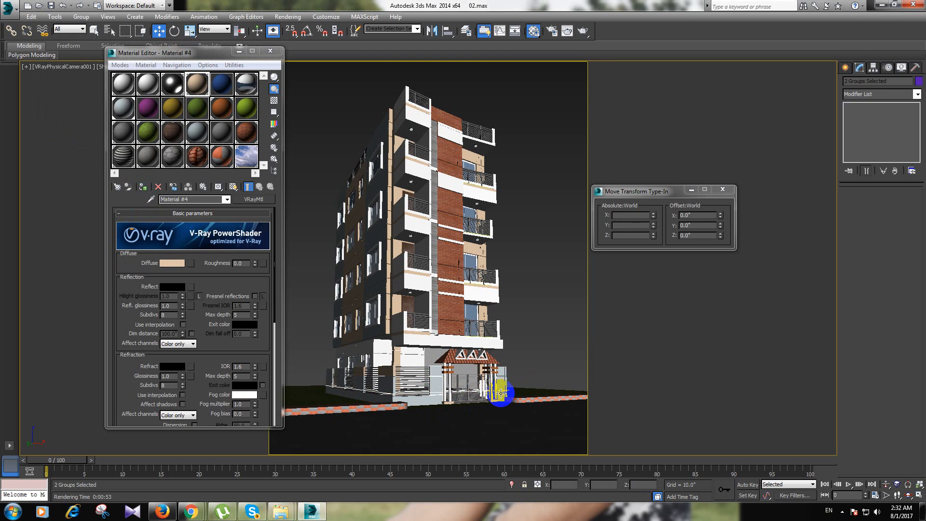
left_click(504, 387)
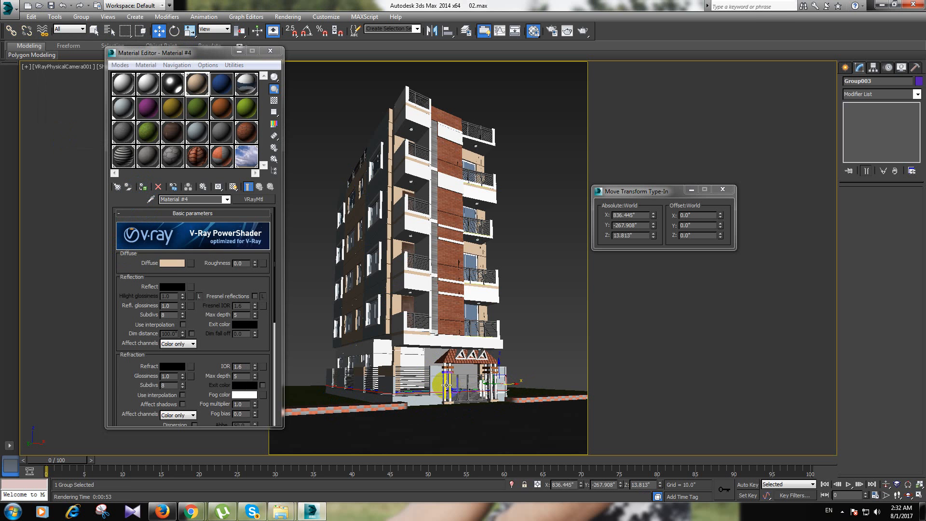
left_click(433, 381, "ctrl")
left_click(143, 186)
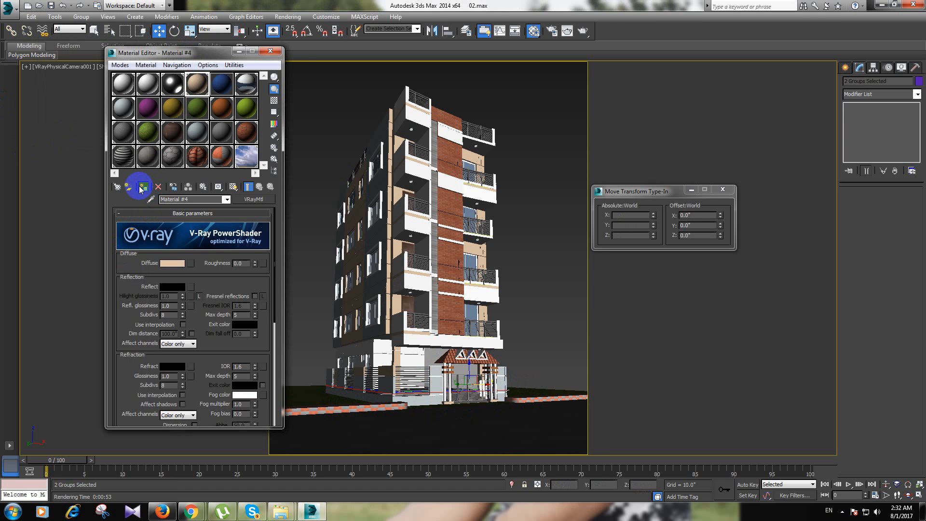
left_click(457, 302)
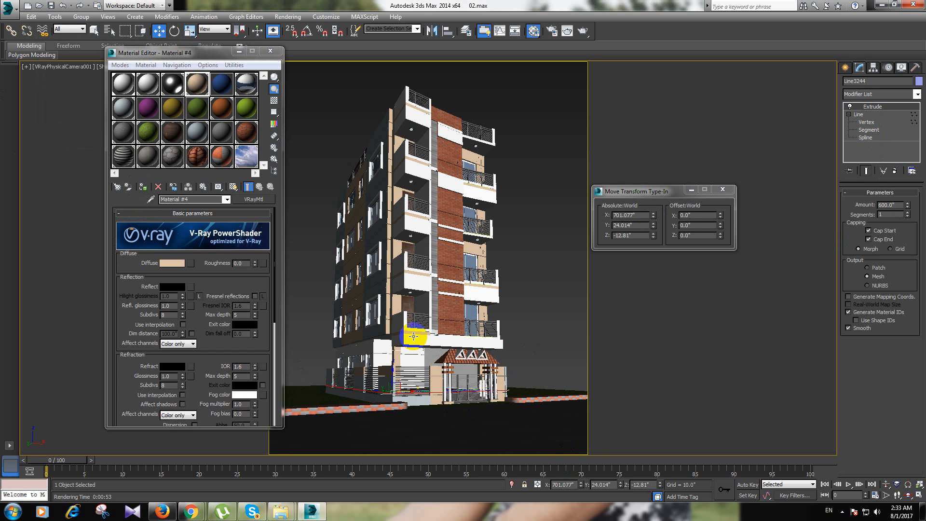
Step: In the perspective view, copy the UVW Map modifier from the brick facade panel onto the wall group beside the entrance gate
key("p")
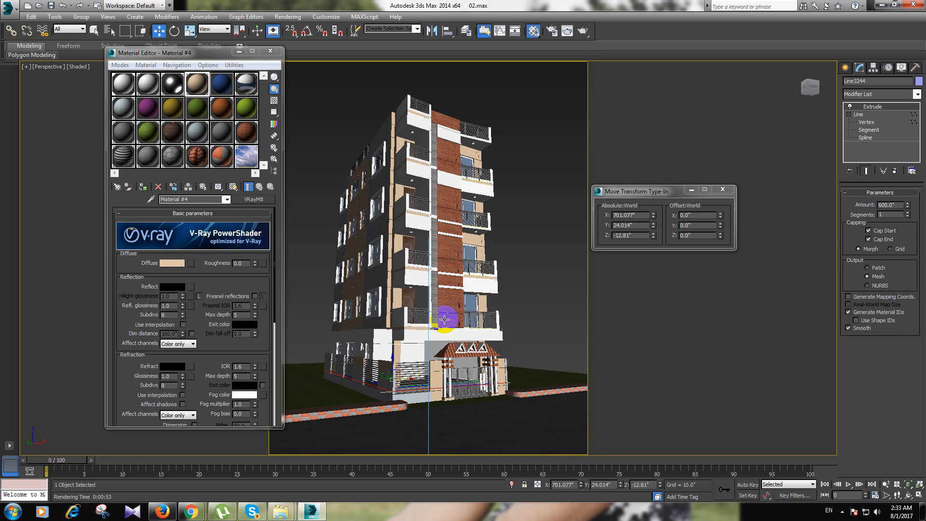
middle_click_drag(444, 320, 444, 338, "alt")
left_click(444, 349)
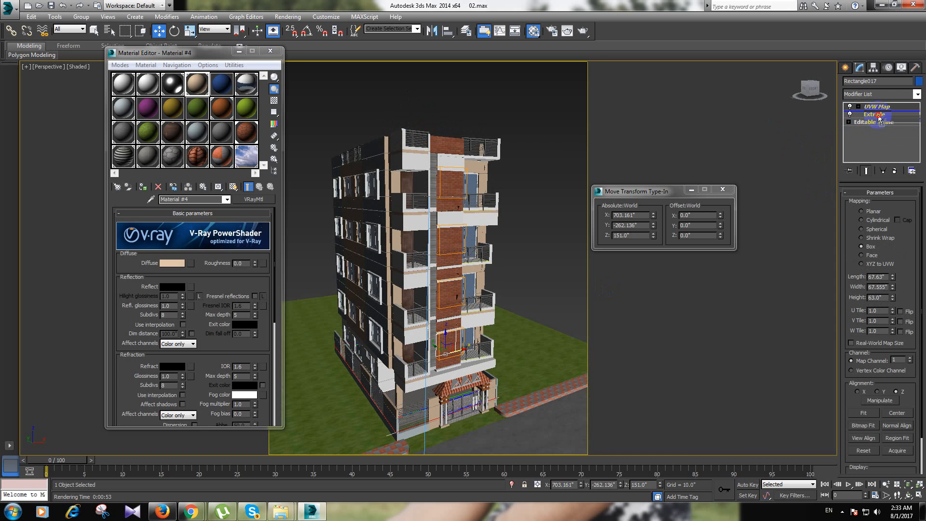
left_click_drag(874, 106, 437, 418)
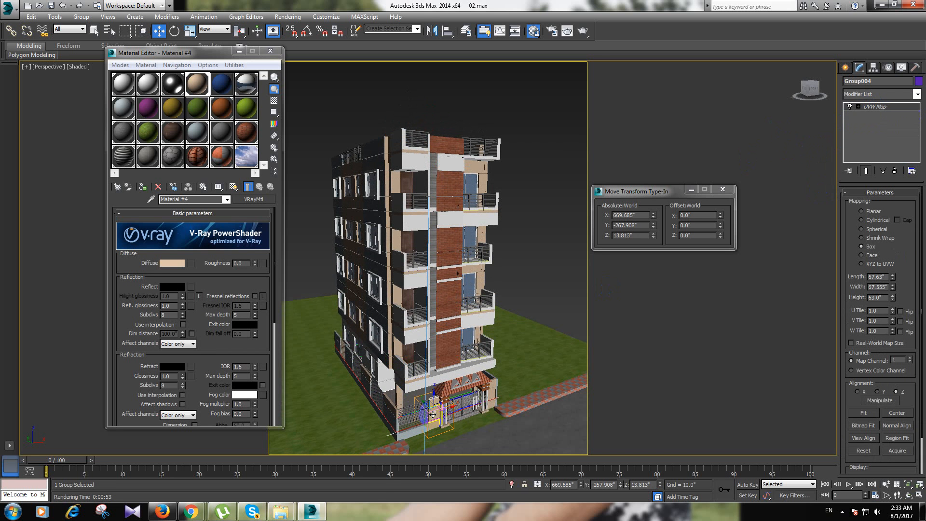
middle_click_drag(437, 431, 441, 424, "alt")
left_click(546, 250)
Step: Hide the safe frame and examine the entrance gate and front boundary wall up close in the perspective view
scroll(431, 430, "up", 5)
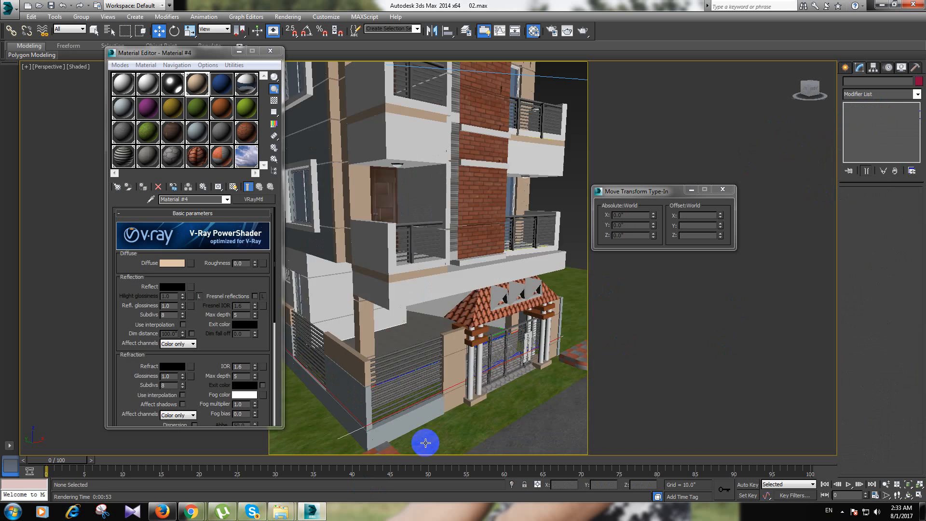
key("shift+f")
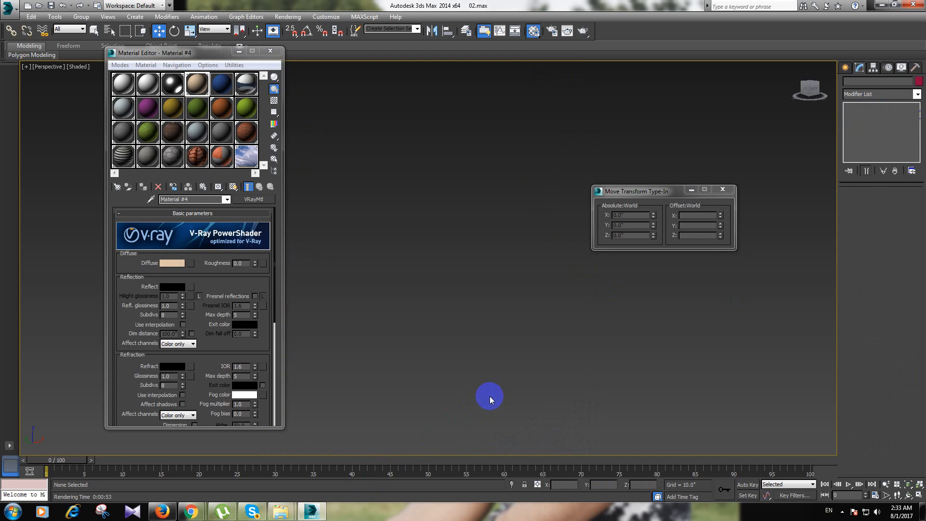
key("z")
scroll(473, 372, "up", 8)
middle_click_drag(499, 179, 479, 279)
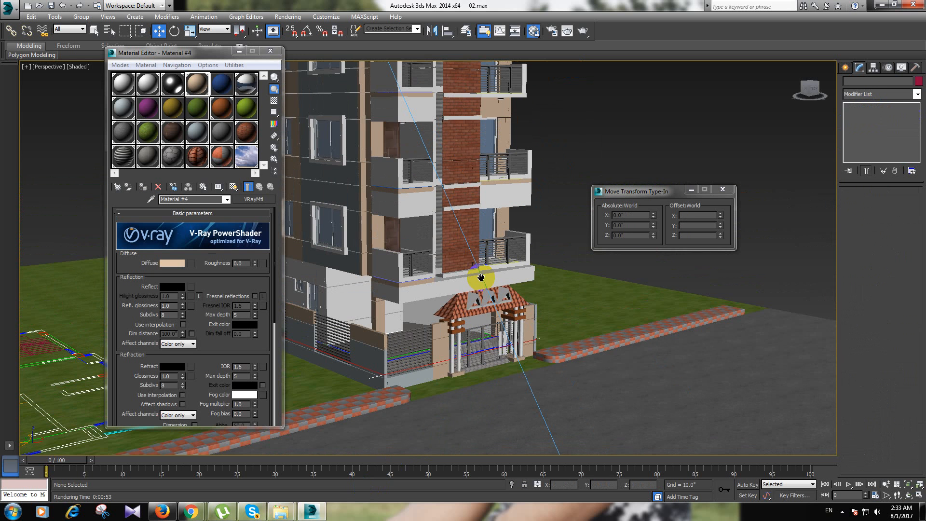
left_click(886, 484)
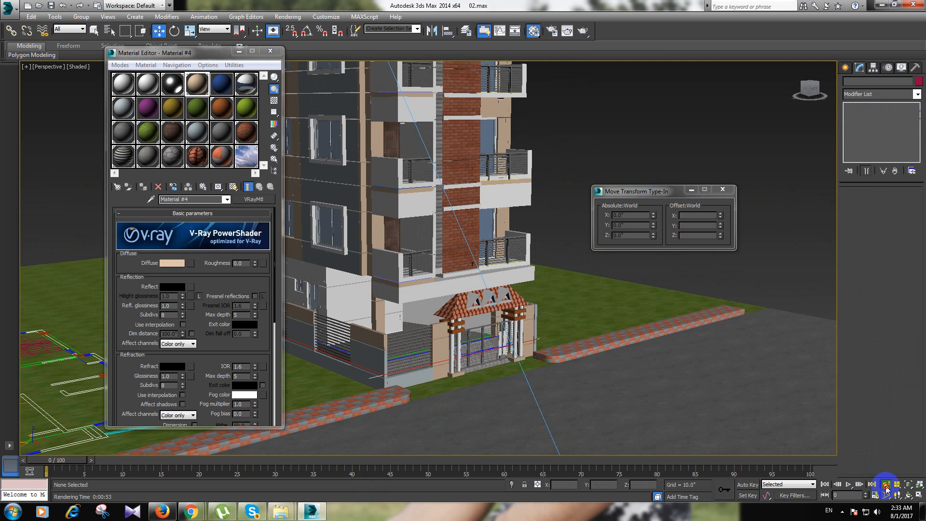
mouse_move(452, 336)
left_mouse_down()
mouse_move(444, 325)
mouse_move(452, 330)
left_mouse_up()
scroll(452, 330, "down", 1)
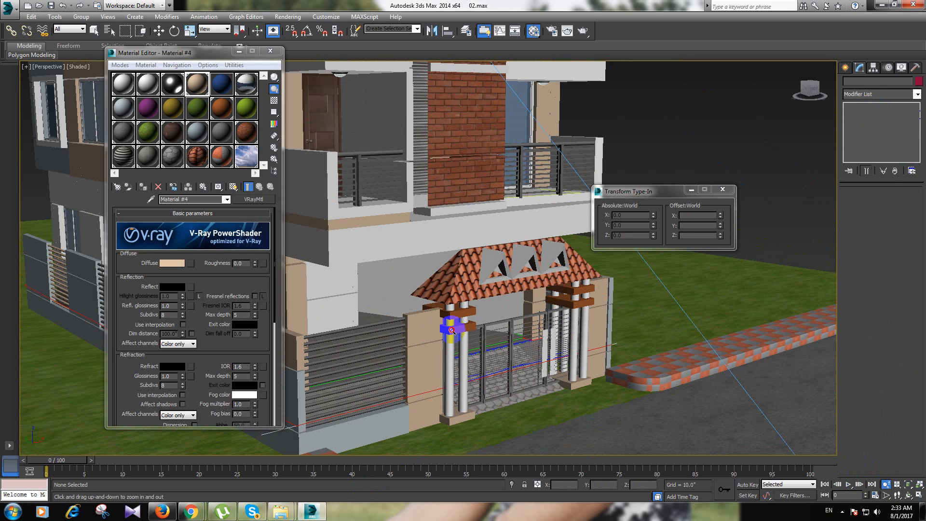
Step: Copy the brick facade panel's UVW Map modifier onto the wall group left of the entrance gate and assign it the brick Material #18
key("w")
left_click(444, 192)
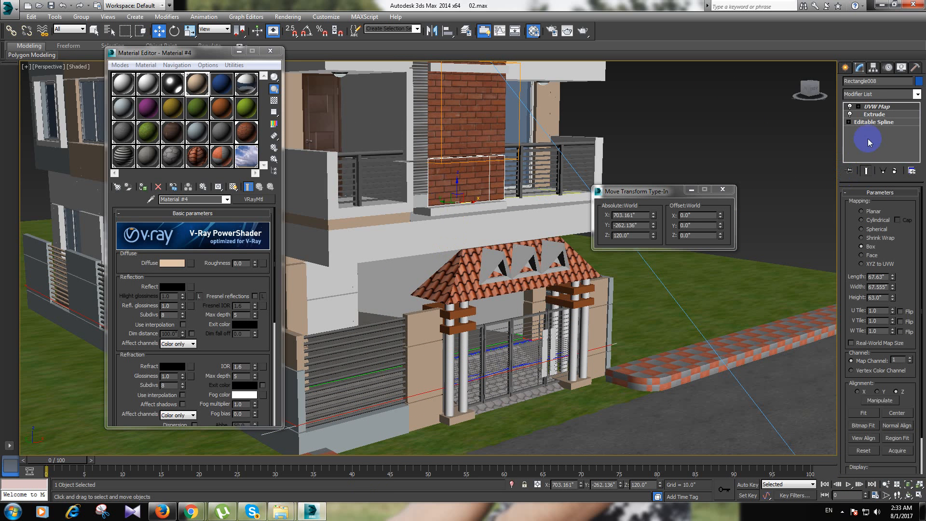
left_click_drag(878, 106, 425, 367)
left_click(424, 367)
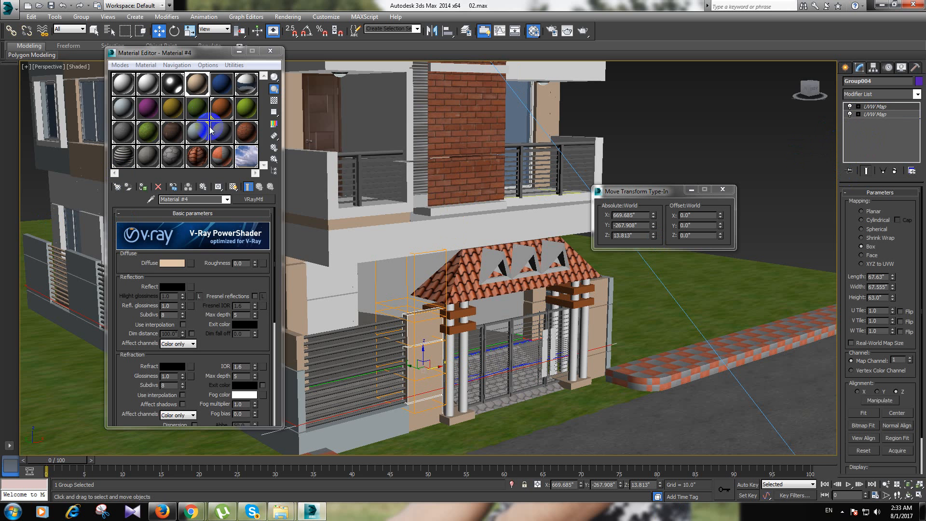
left_click(245, 130)
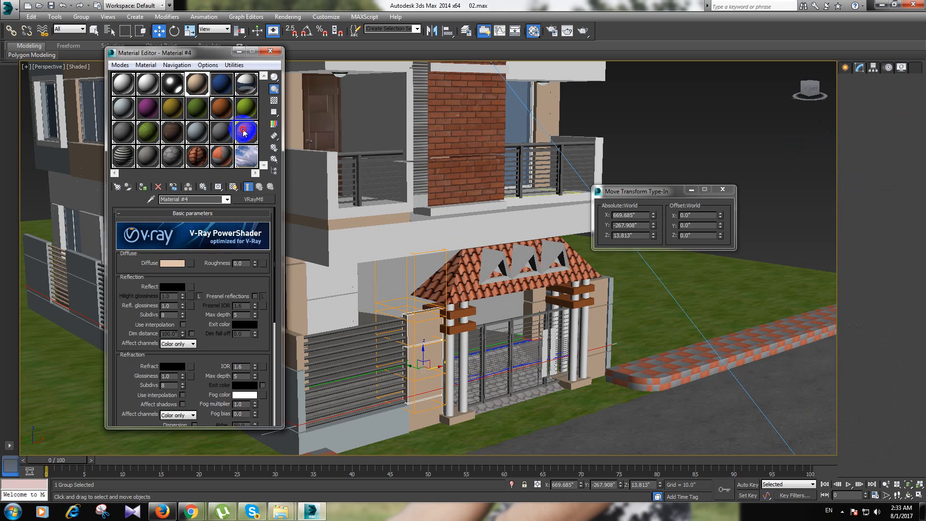
left_click(143, 187)
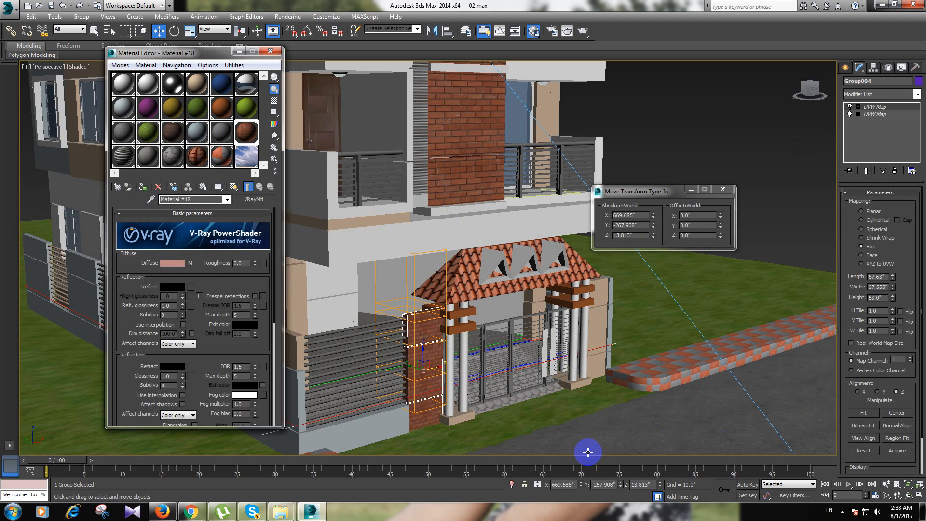
Step: Assign Material #18 to the wall group right of the gate and copy the left wall group's UVW Map modifier onto it
left_click(603, 320)
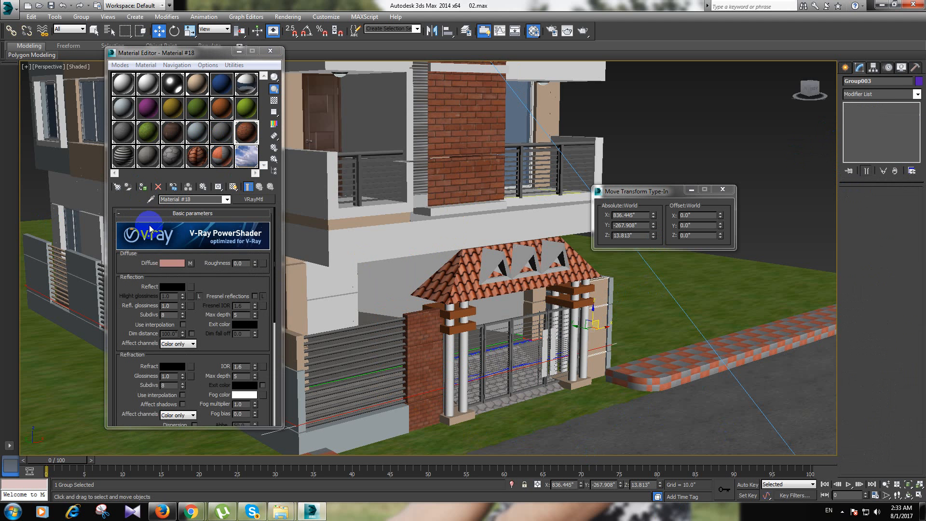
left_click(143, 187)
left_click(502, 420)
left_click(425, 369)
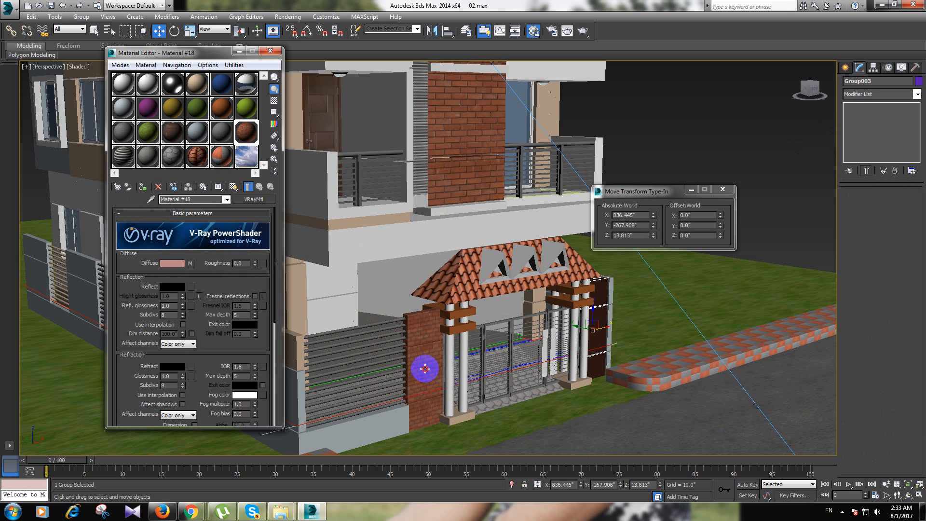
left_click(892, 117)
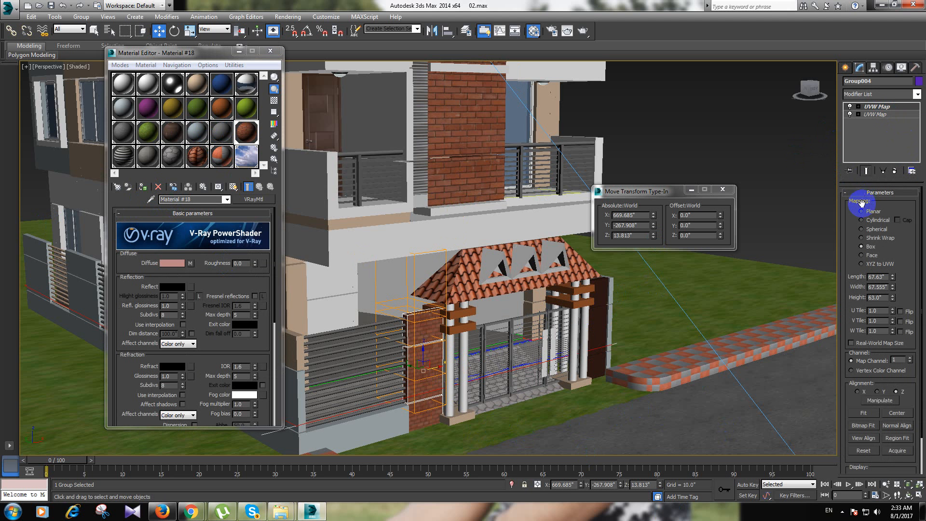
left_click(867, 107)
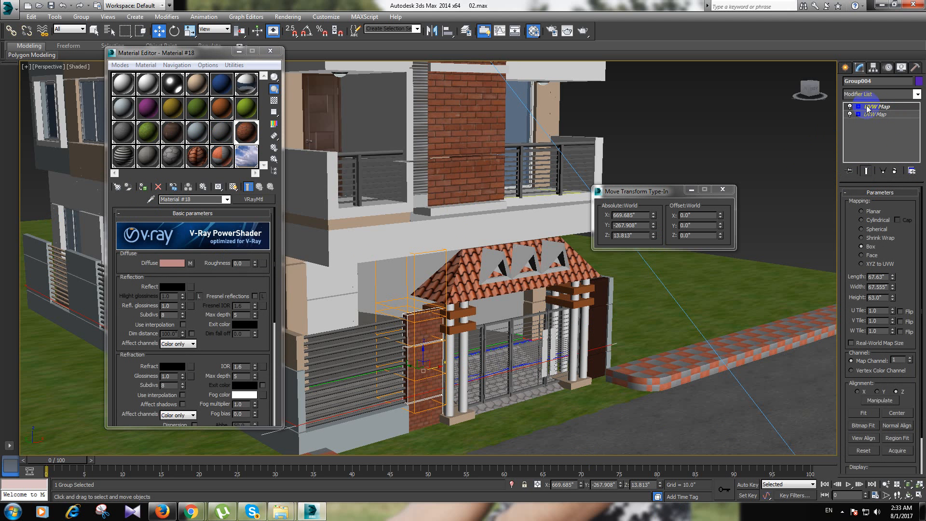
left_click(600, 332)
left_click(797, 218)
Step: Return to the VRayPhysicalCamera001 view and show the safe frame
scroll(763, 304, "up", 3)
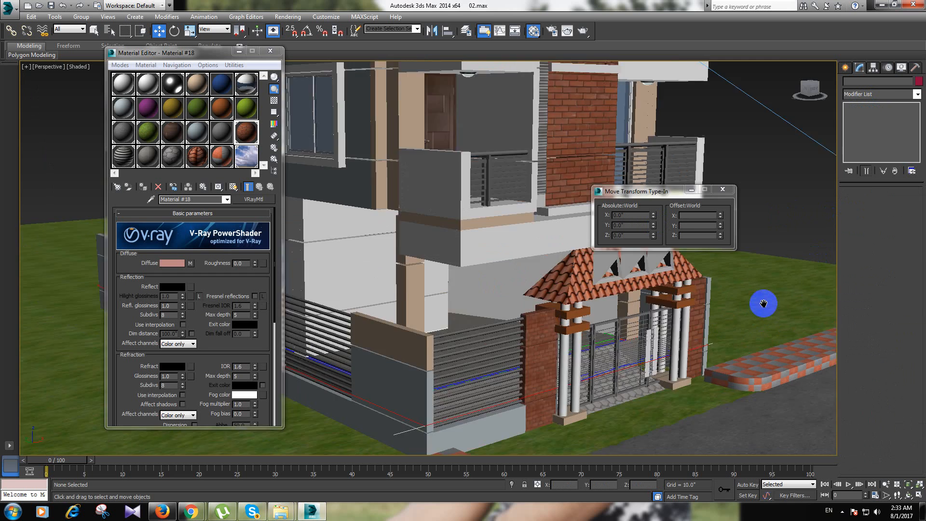
mouse_move(763, 304)
middle_mouse_down()
mouse_move(737, 316)
mouse_move(765, 325)
mouse_move(758, 320)
middle_mouse_up()
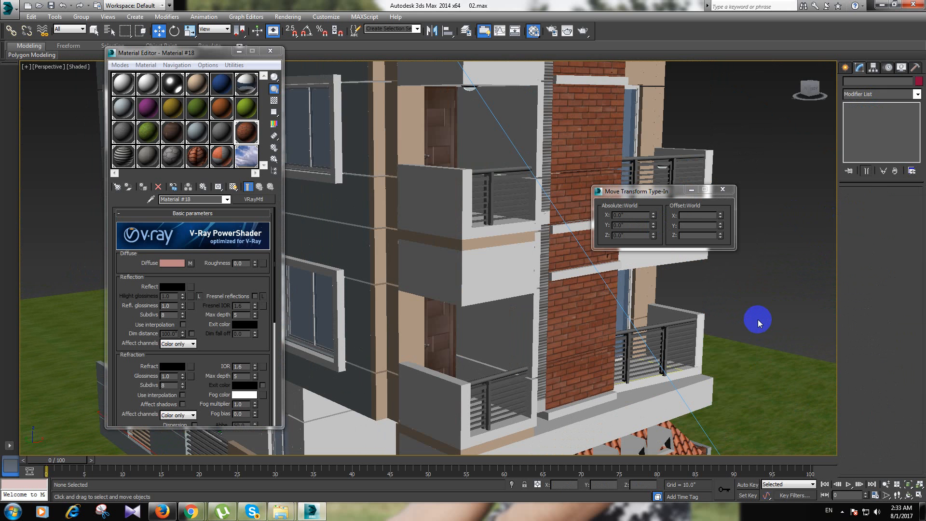
key("c")
left_click(462, 192)
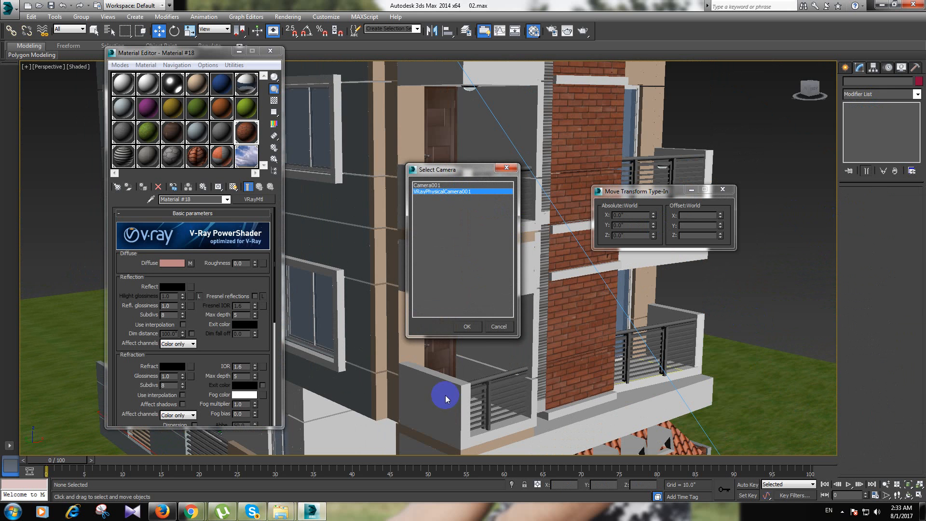
left_click(465, 327)
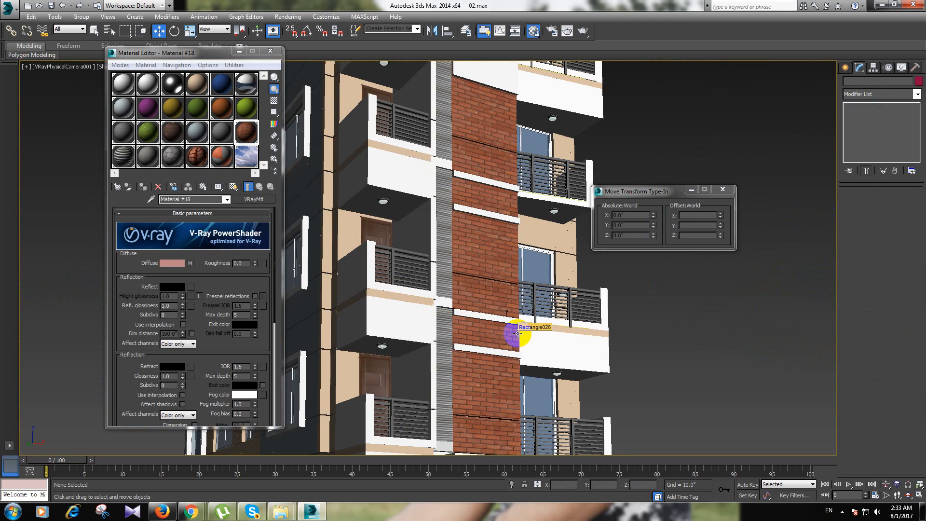
key("shift+f")
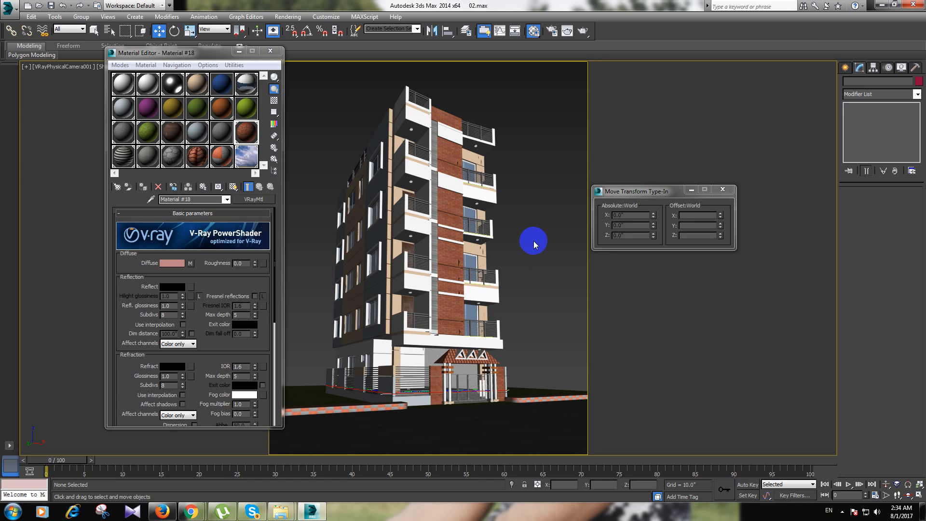
Step: In the top view, place a VRaySun about 1750 inches from its target, aimed from the road across the building, without adding a VRaySky map
key("t")
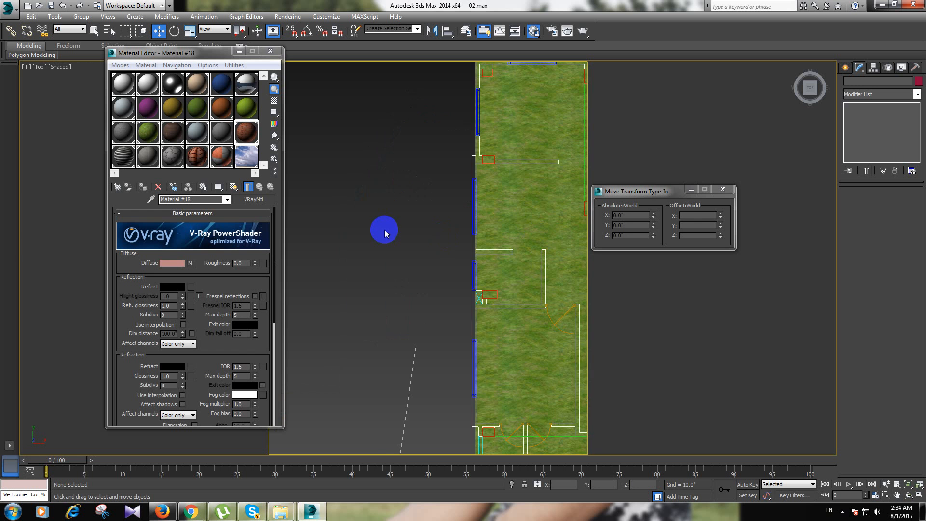
scroll(385, 227, "down", 3)
scroll(474, 263, "down", 3)
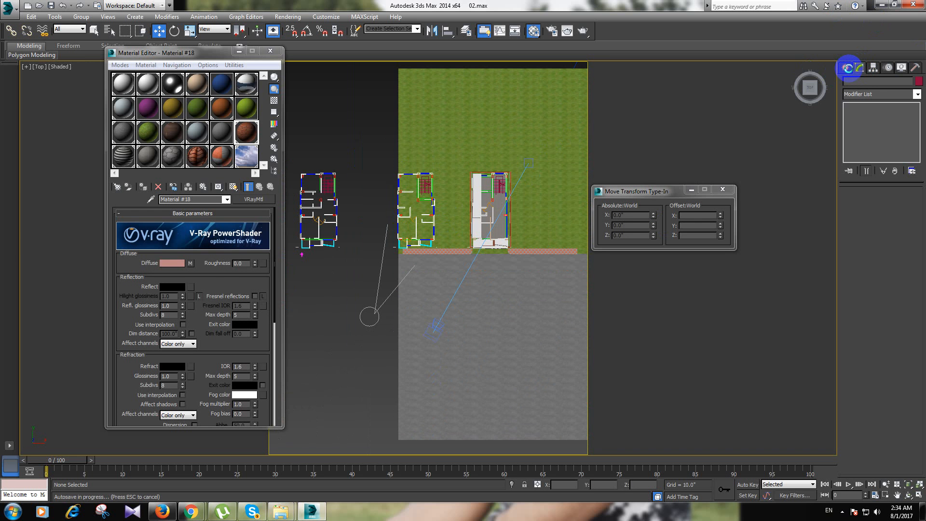
left_click(847, 68)
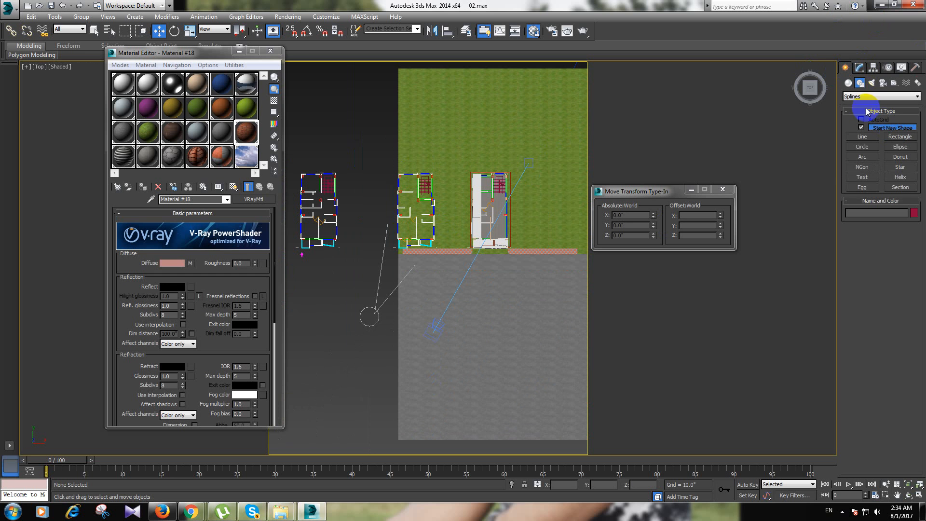
left_click(860, 83)
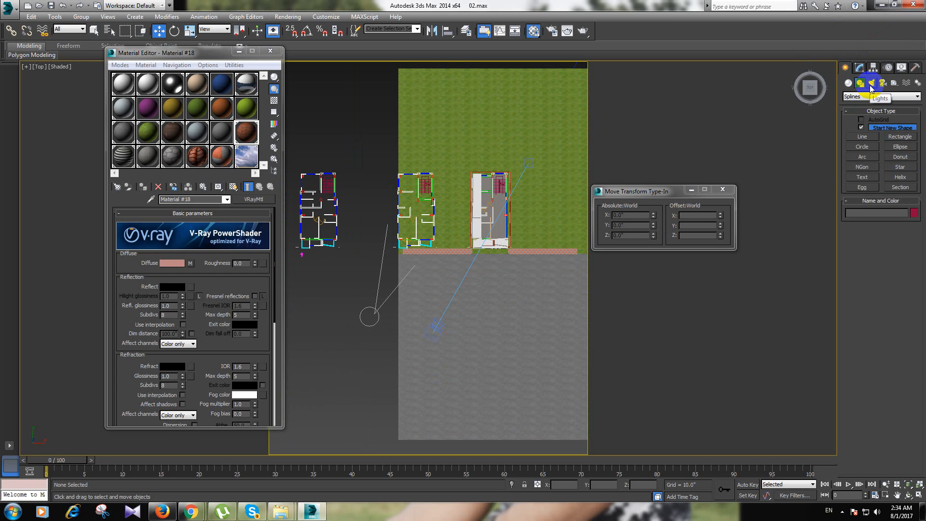
left_click(871, 84)
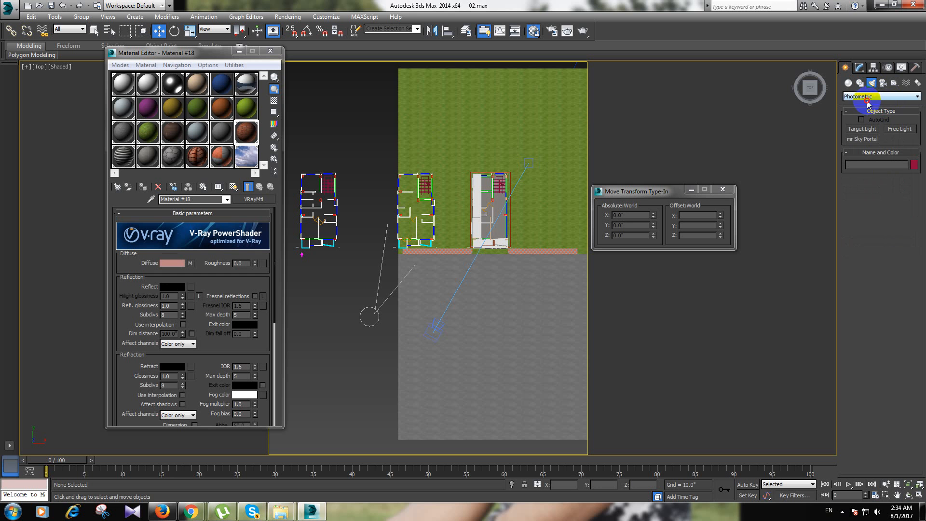
left_click(878, 96)
left_click(850, 118)
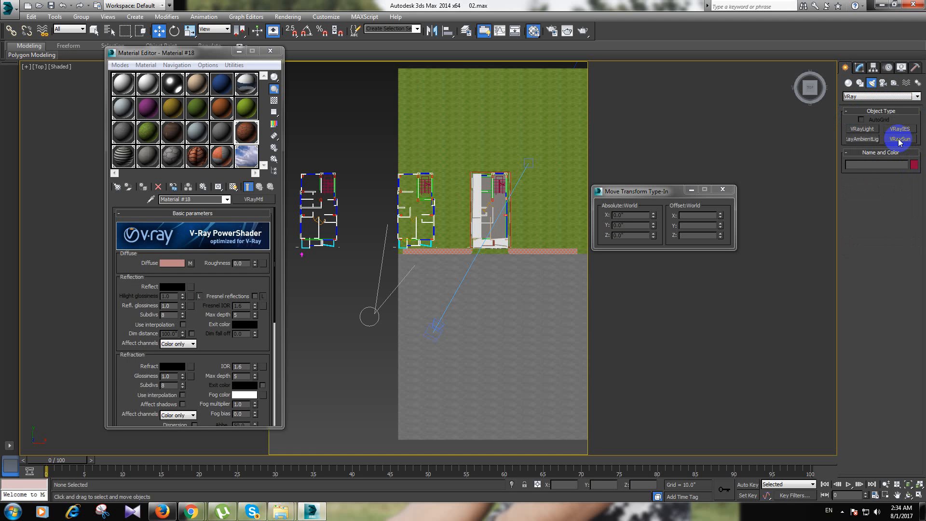
left_click(901, 139)
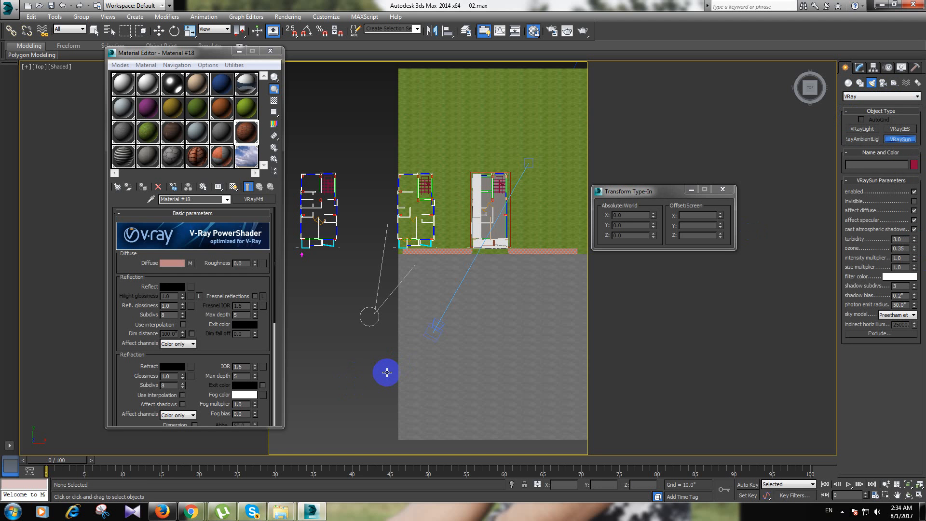
left_click_drag(388, 372, 512, 160)
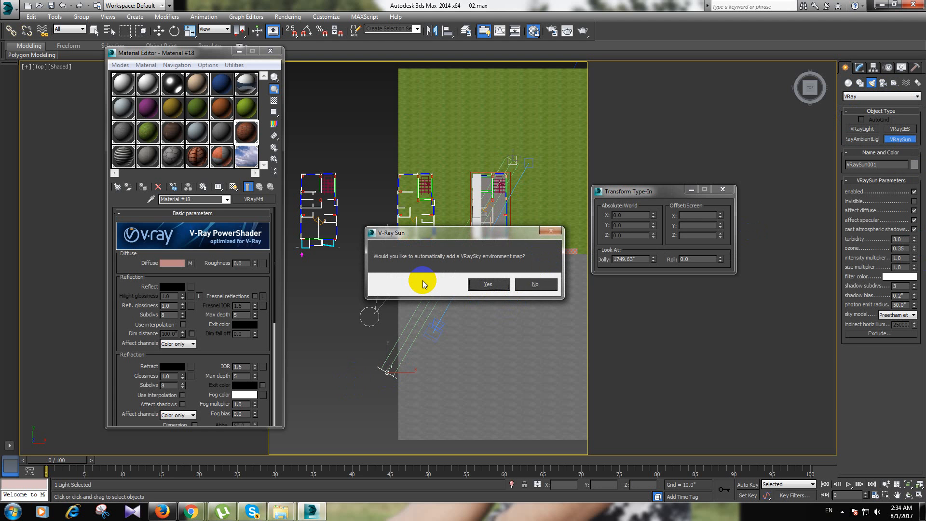
left_click(535, 284)
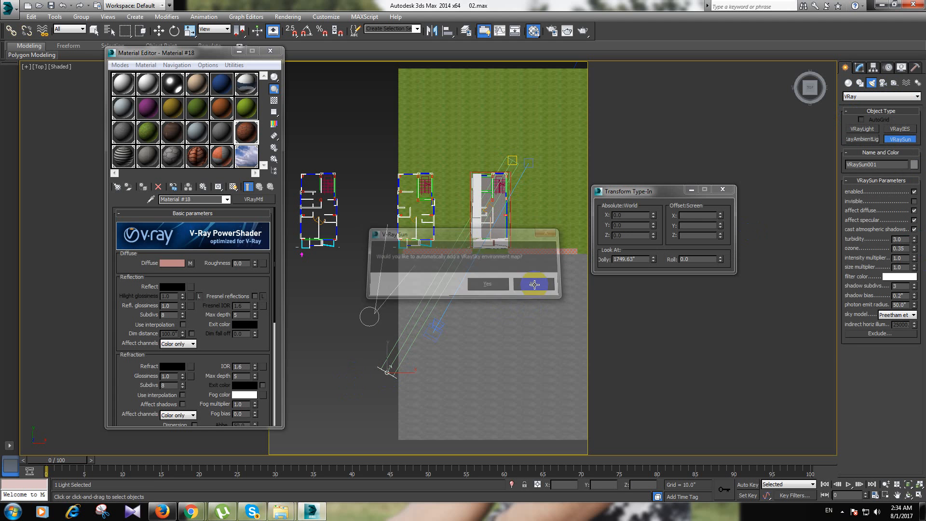
left_click(247, 156)
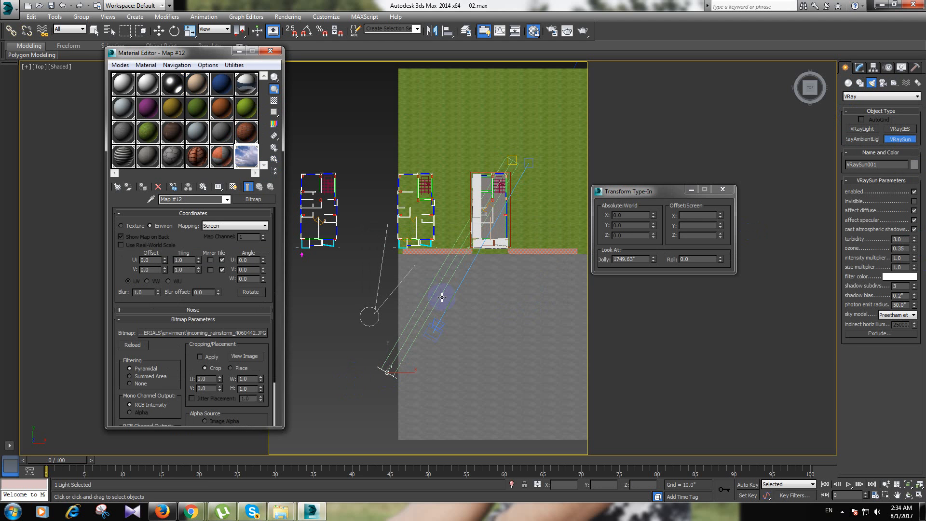
Step: In the left view, raise the VRaySun source to a height of about 1479 inches, leaving its target at ground level
key("w")
left_click(337, 358)
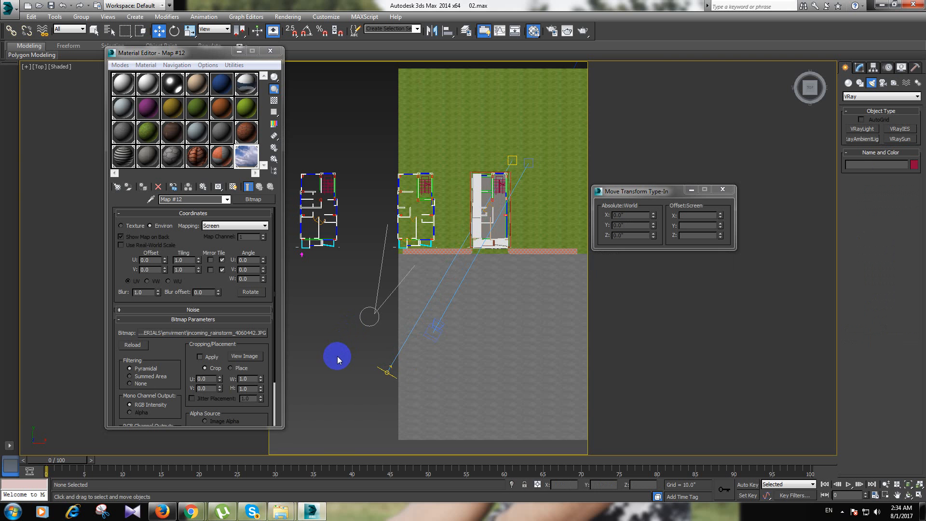
key("l")
scroll(391, 343, "down", 2)
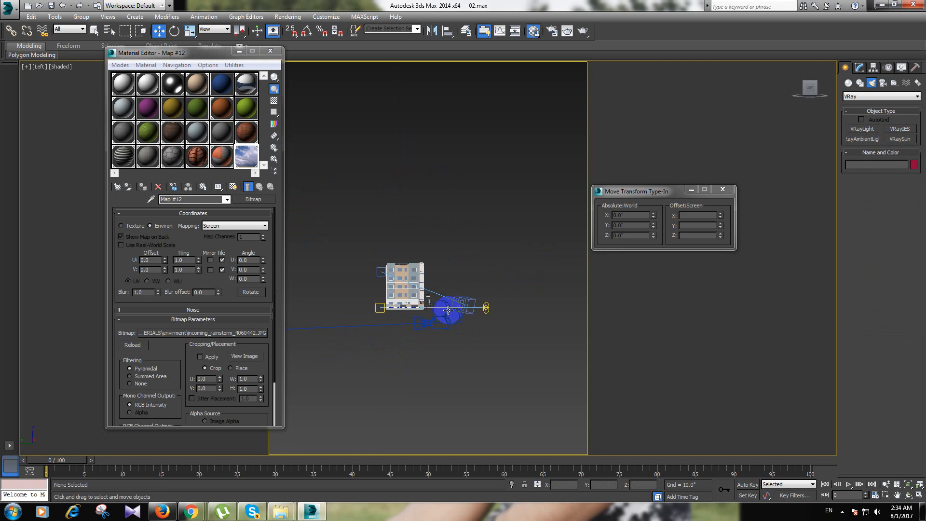
scroll(440, 310, "up", 3)
left_click(524, 305)
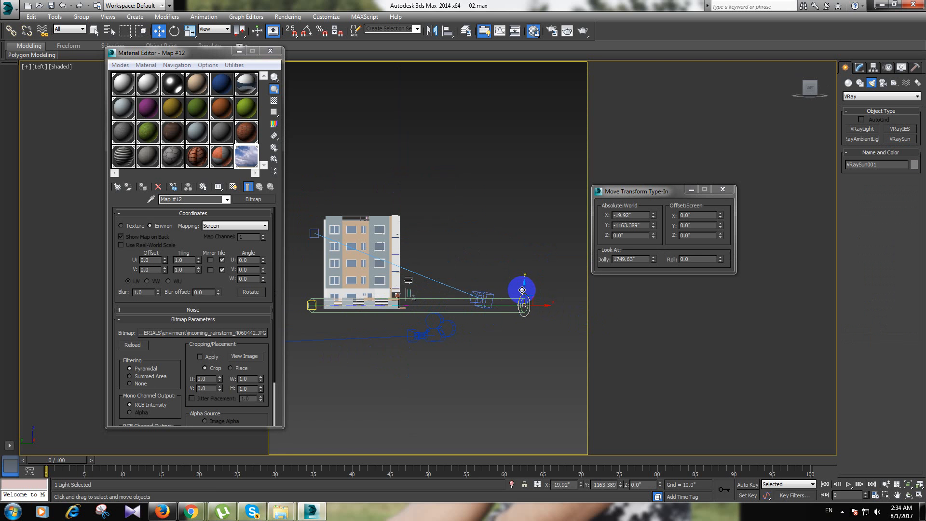
left_click_drag(523, 290, 497, 85)
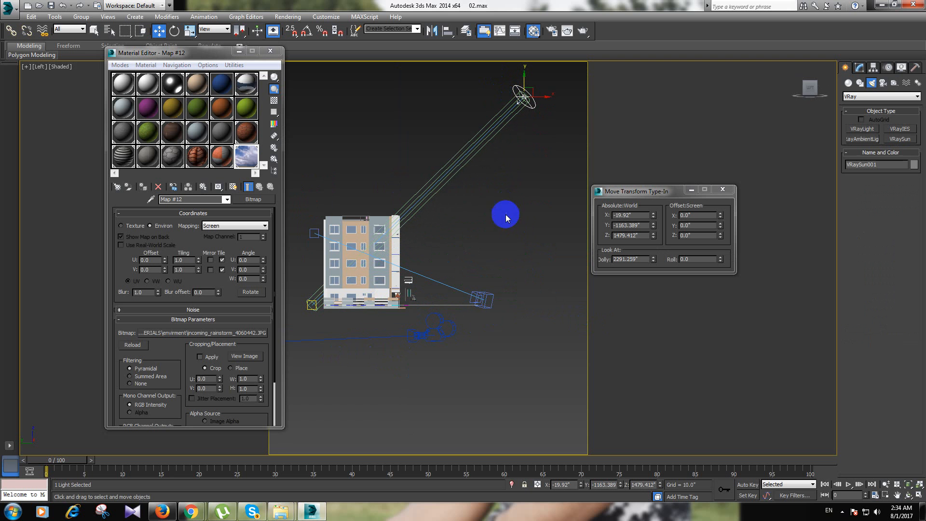
Step: Set the VRaySun's size multiplier to .02 and reduce its photon emit radius to a very small value
left_click(860, 68)
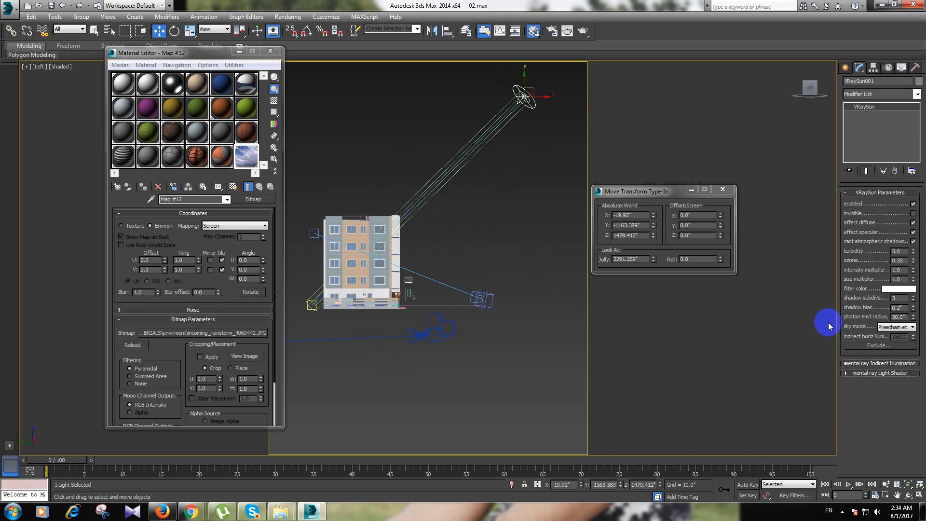
double_click(897, 279)
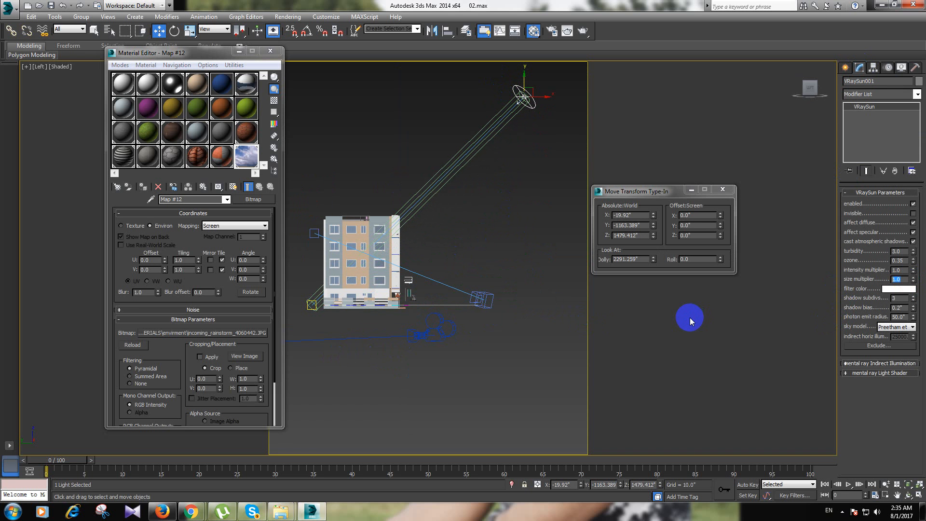
type(".")
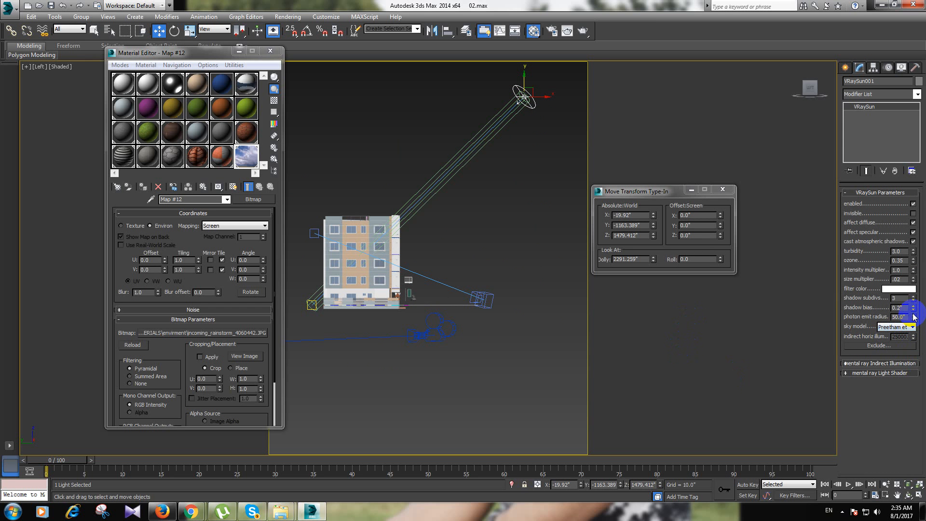
left_click_drag(913, 319, 817, 61)
left_click(517, 193)
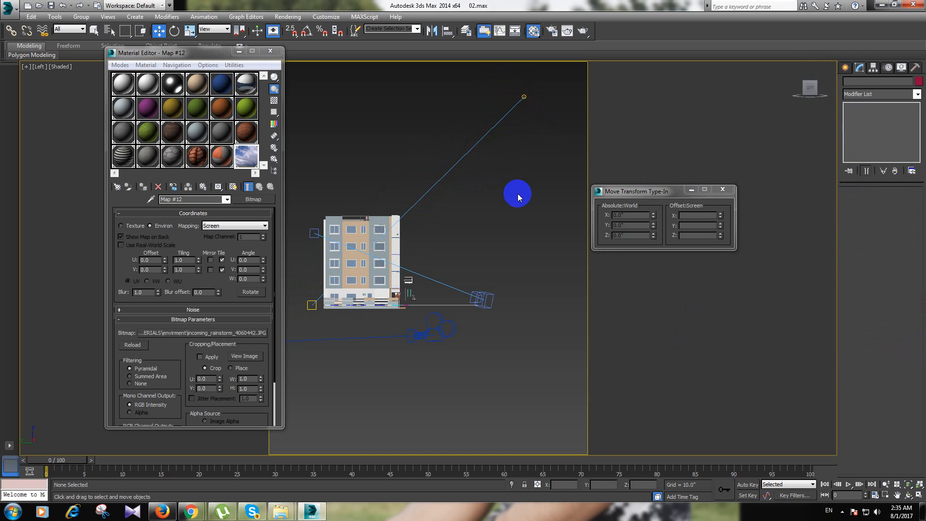
Step: Switch back to the VRayPhysicalCamera001 view and start a new production render of it
key("c")
left_click(453, 192)
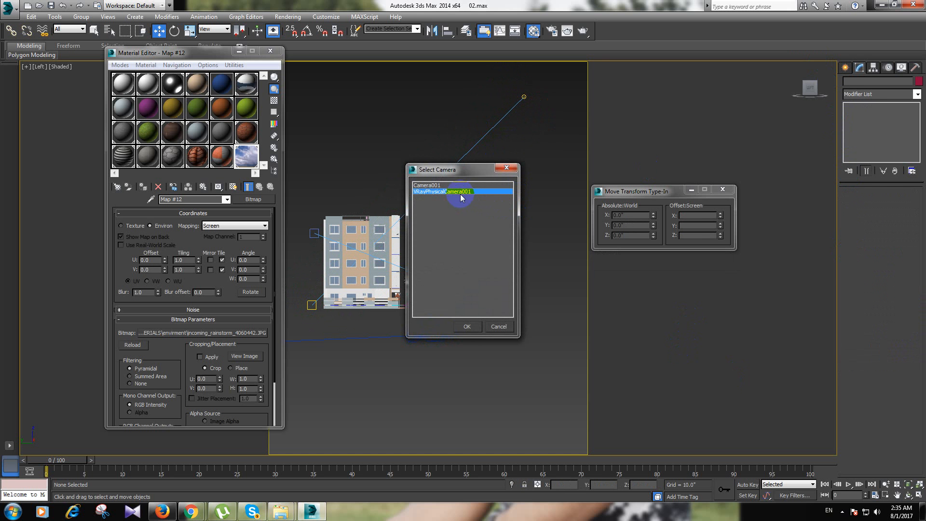
left_click(469, 322)
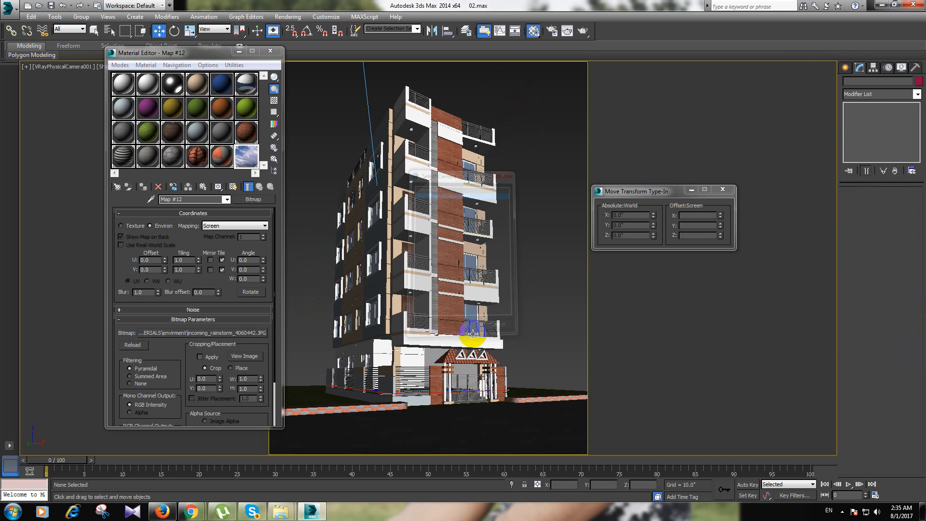
left_click(568, 31)
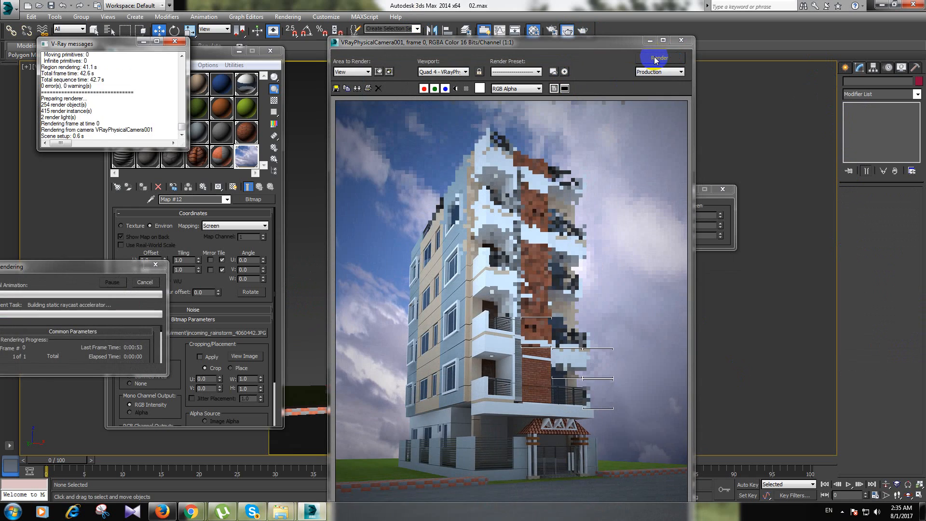
left_click(654, 56)
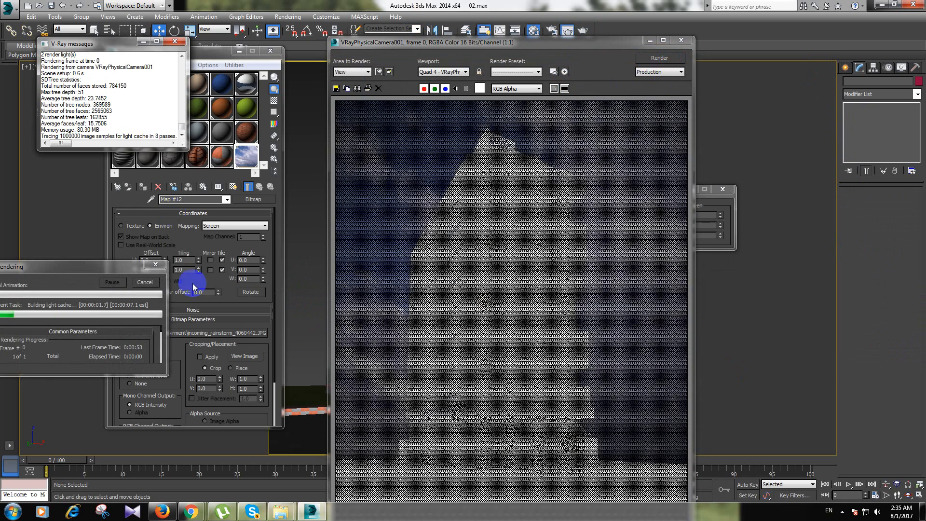
Step: Stop the running render, then set the f-number of VRayPhysicalCamera001 to 4
left_click(145, 284)
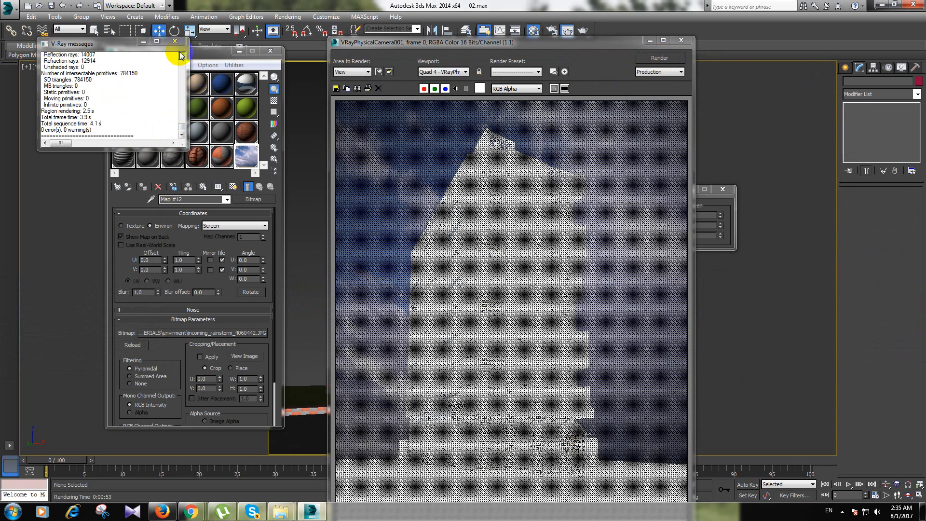
left_click(681, 40)
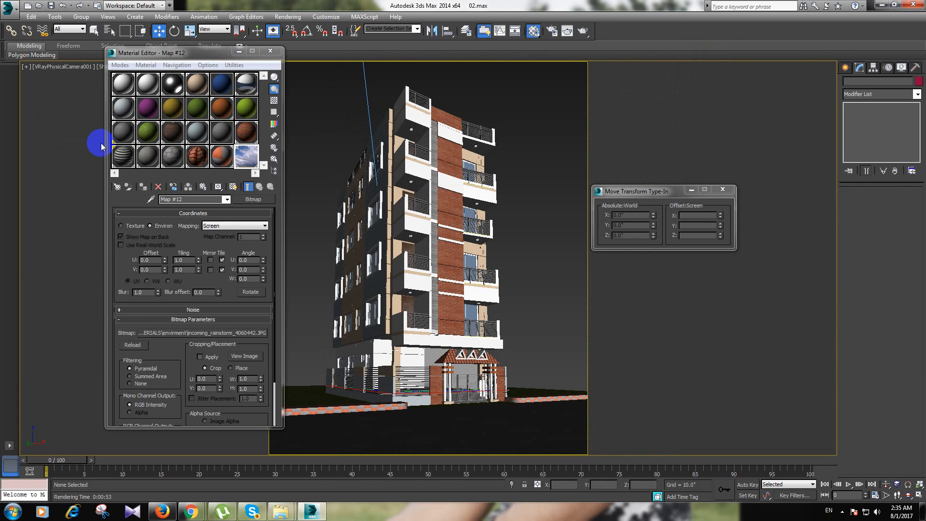
left_click(51, 69)
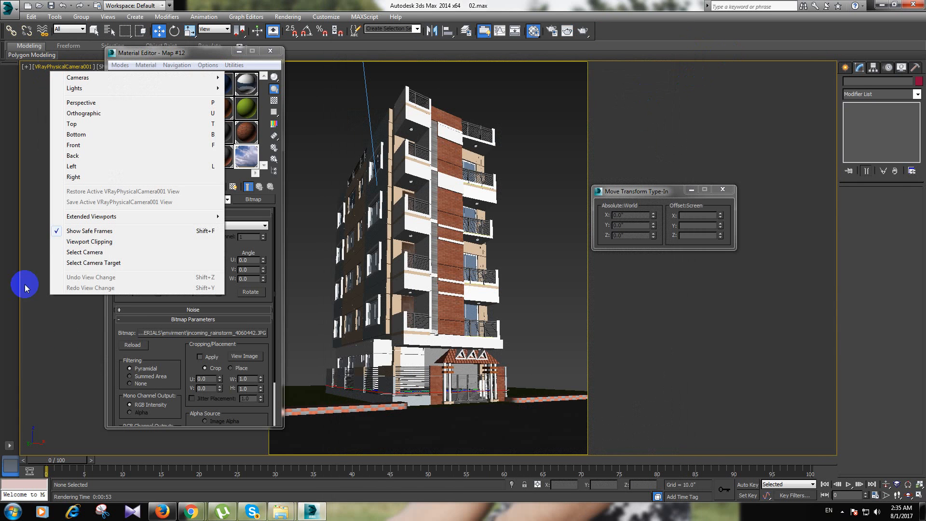
left_click(102, 264)
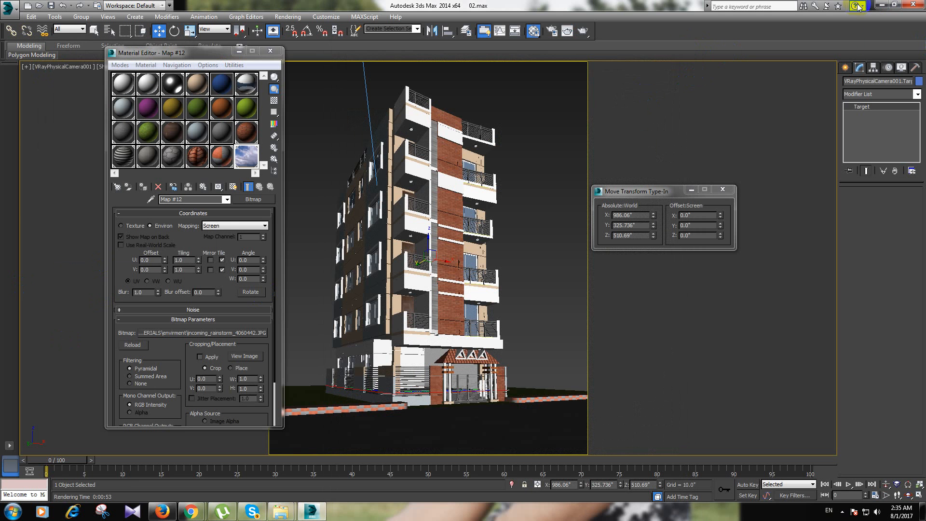
left_click(860, 67)
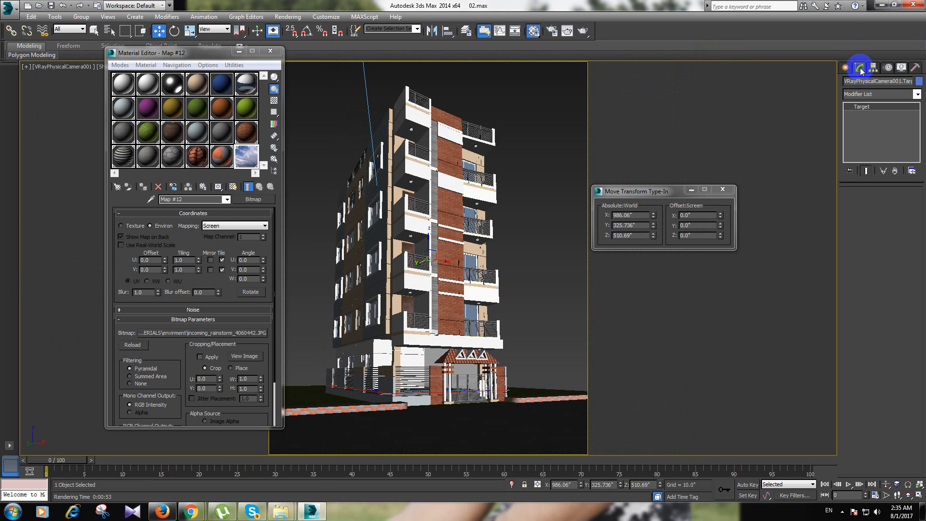
left_click(60, 67)
left_click(94, 252)
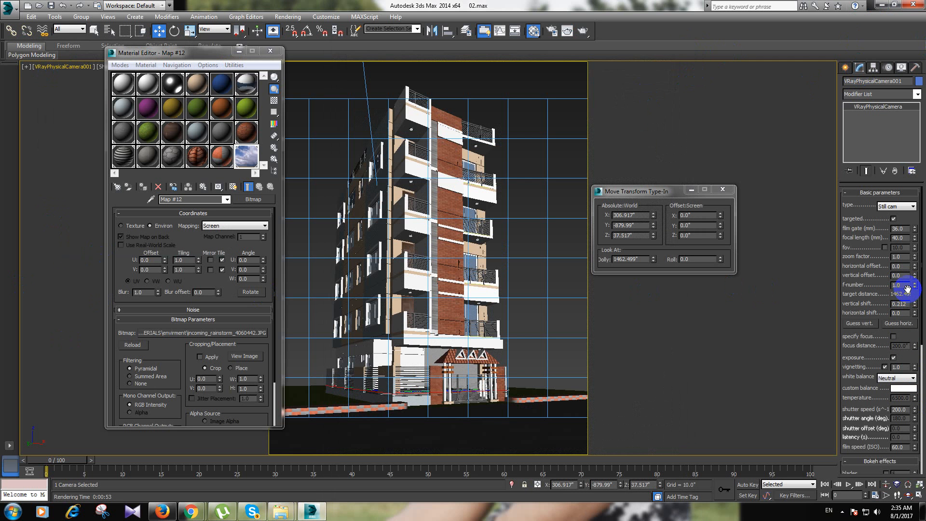
type("4")
key("Return")
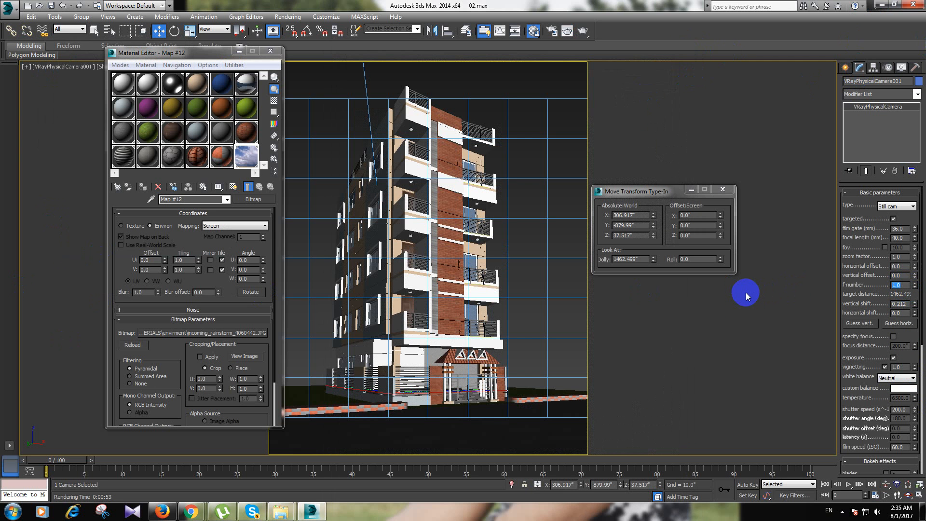
Step: Render the VRayPhysicalCamera001 view to check the exposure and close the rendered frame
left_click(516, 193)
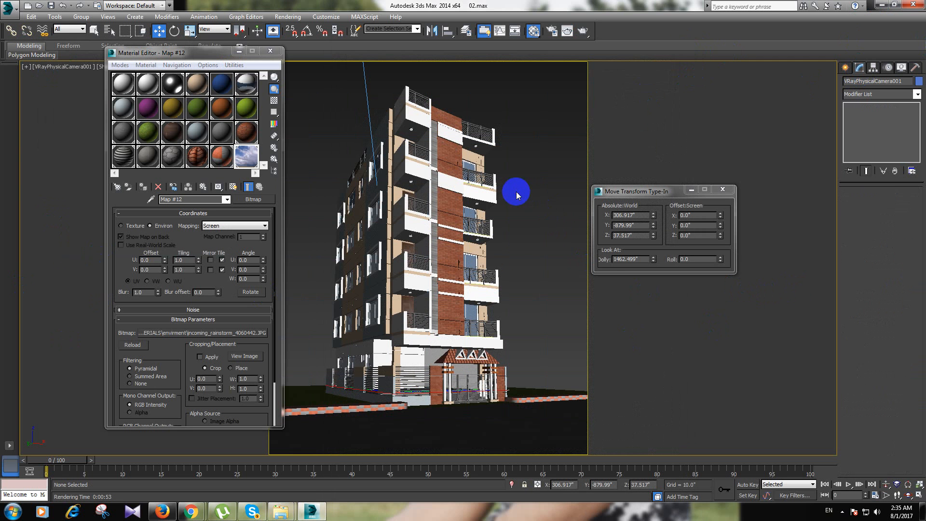
left_click(568, 31)
left_click(658, 59)
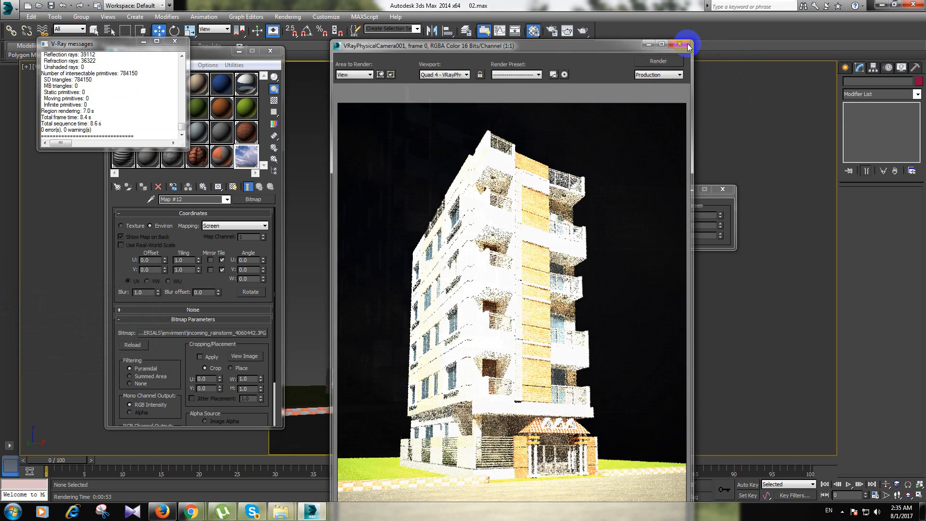
left_click(682, 41)
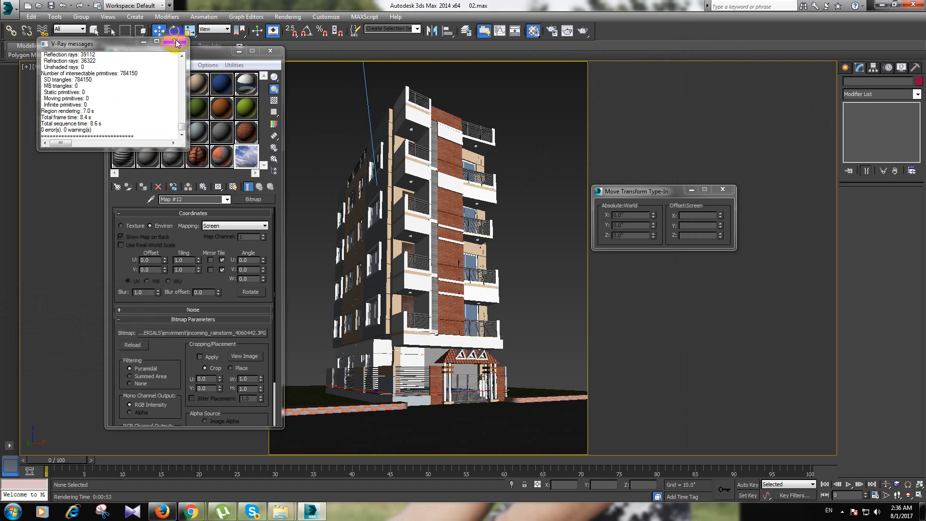
Step: Delete the VRaySun light from the scene
left_click(412, 140)
left_click(368, 105)
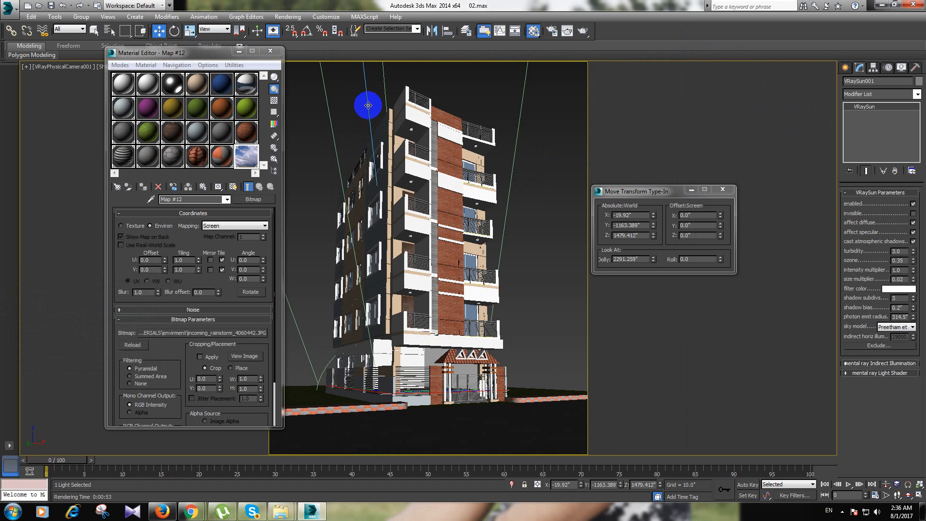
left_click(368, 107)
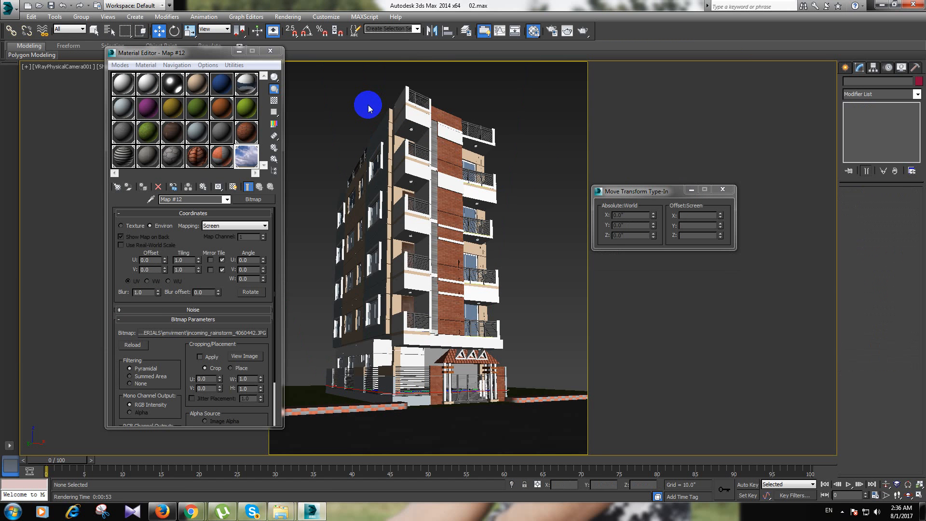
Step: In the top view, place a standard Free Direct light on the road in front of the building, at about X 449", Y -578"
left_click(844, 68)
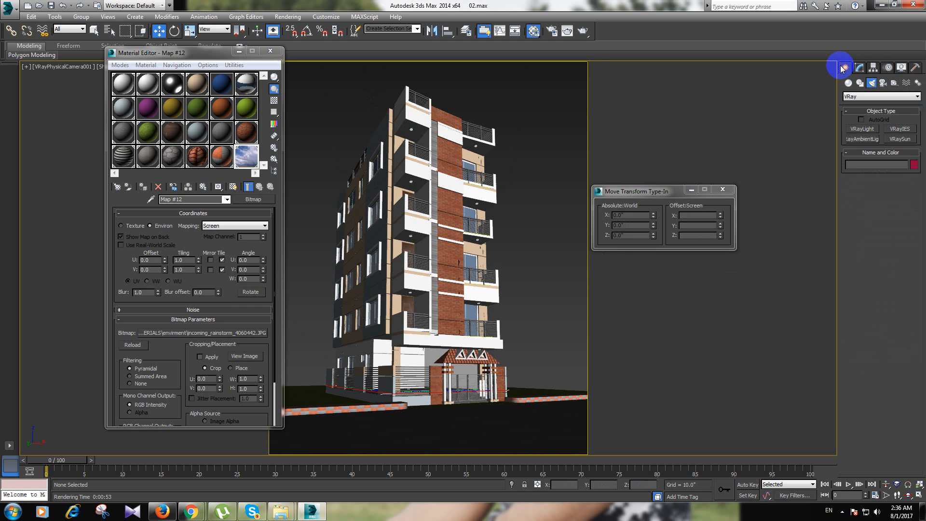
left_click(868, 98)
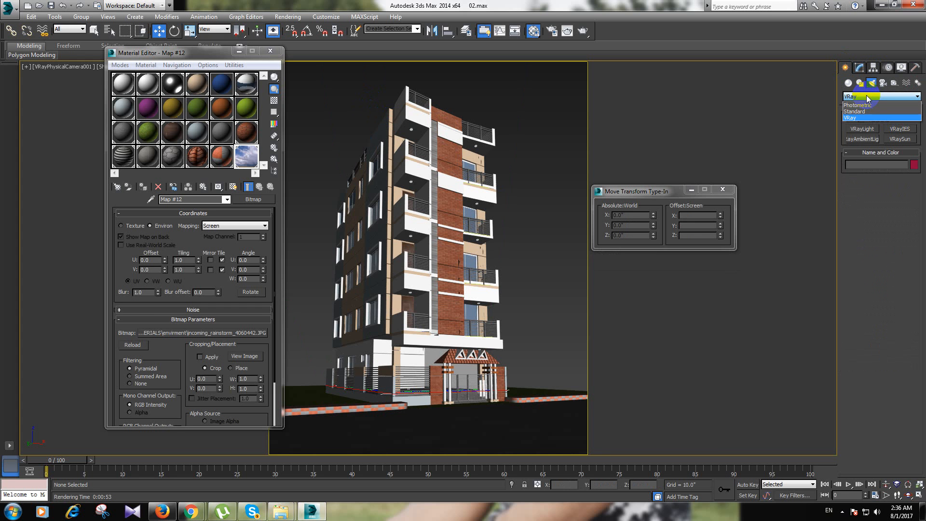
left_click(861, 112)
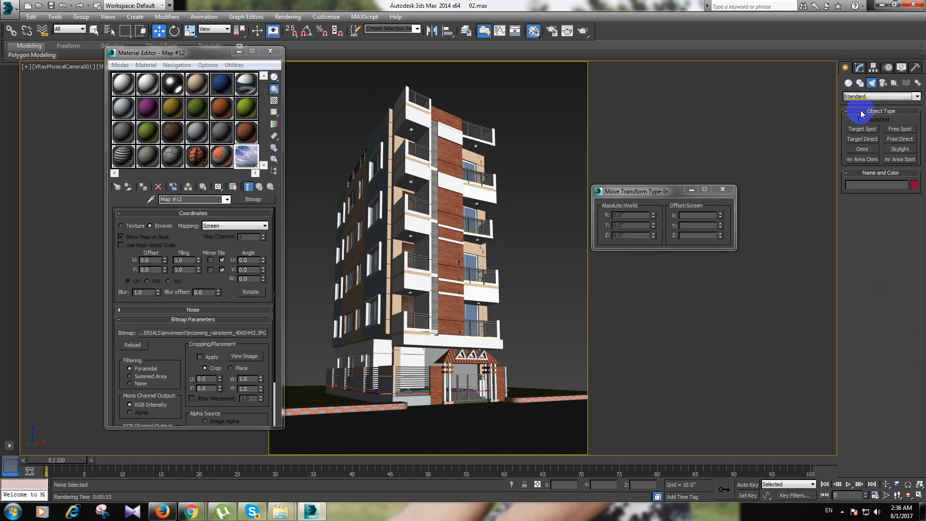
left_click(899, 139)
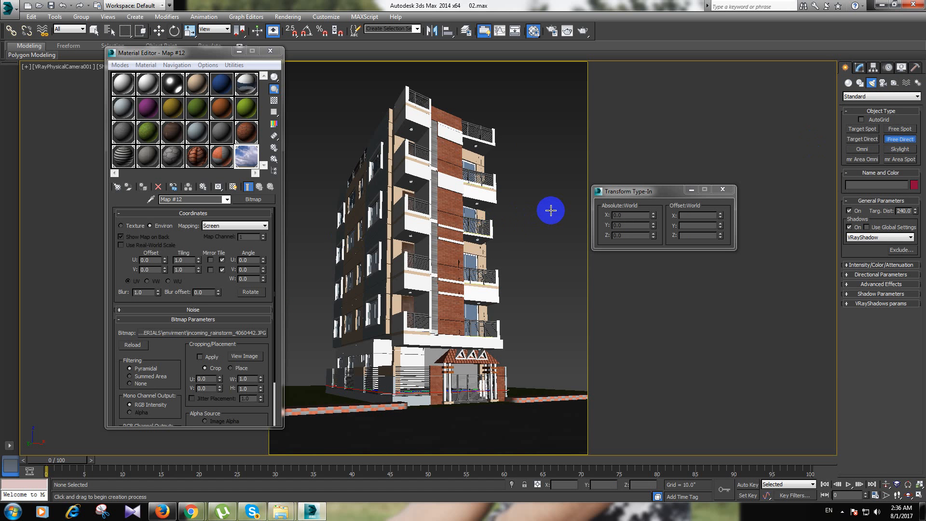
key("t")
middle_click_drag(545, 204, 467, 179)
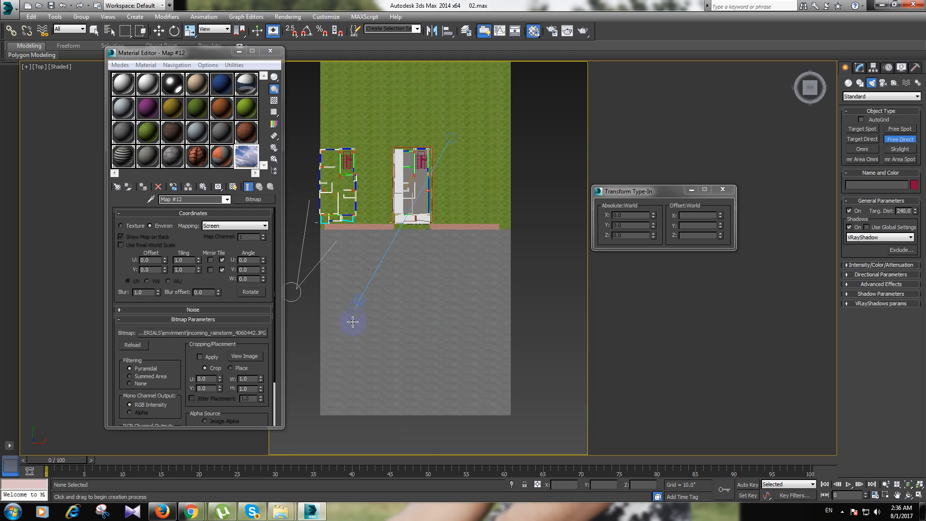
left_click(420, 231)
left_click_drag(421, 231, 377, 264)
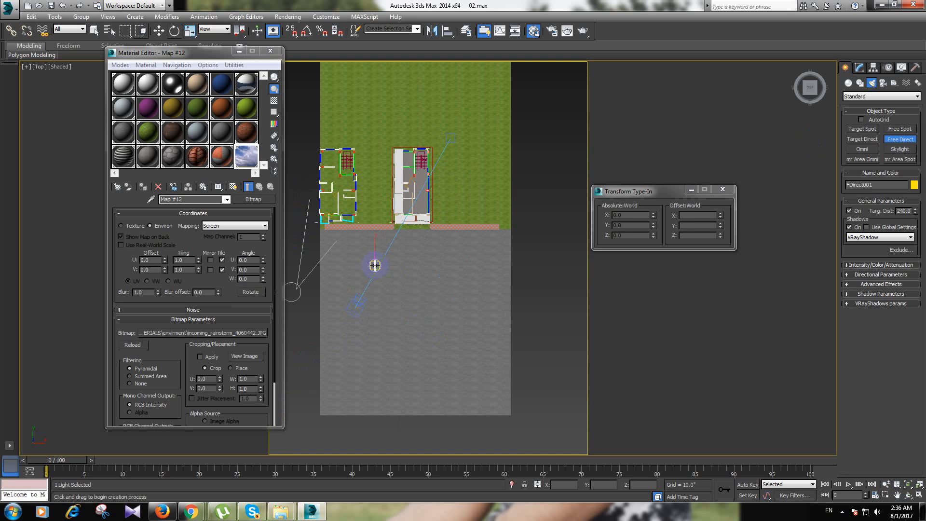
Step: Raise the Free Direct light above the building's roof to a height of about 1067 inches
key("w")
middle_click_drag(406, 292, 446, 227, "alt")
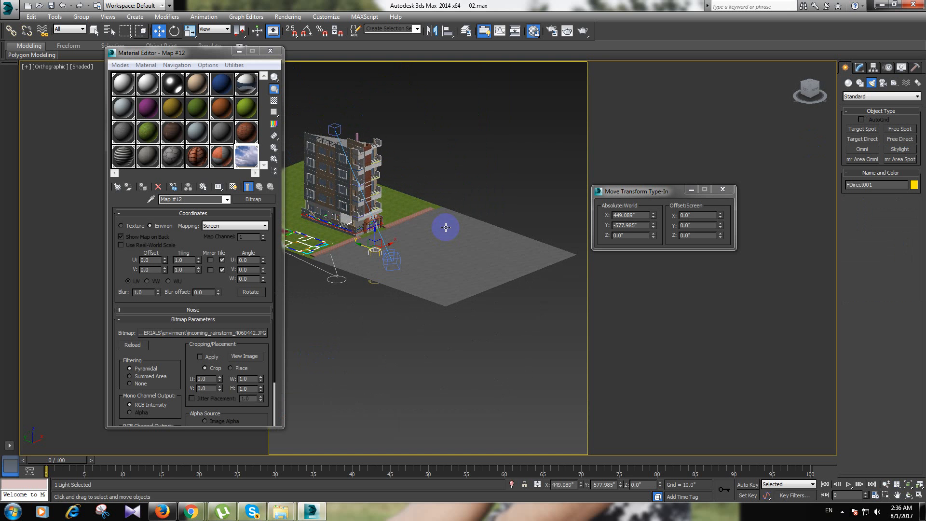
left_click_drag(376, 244, 375, 101)
left_click_drag(376, 96, 377, 93)
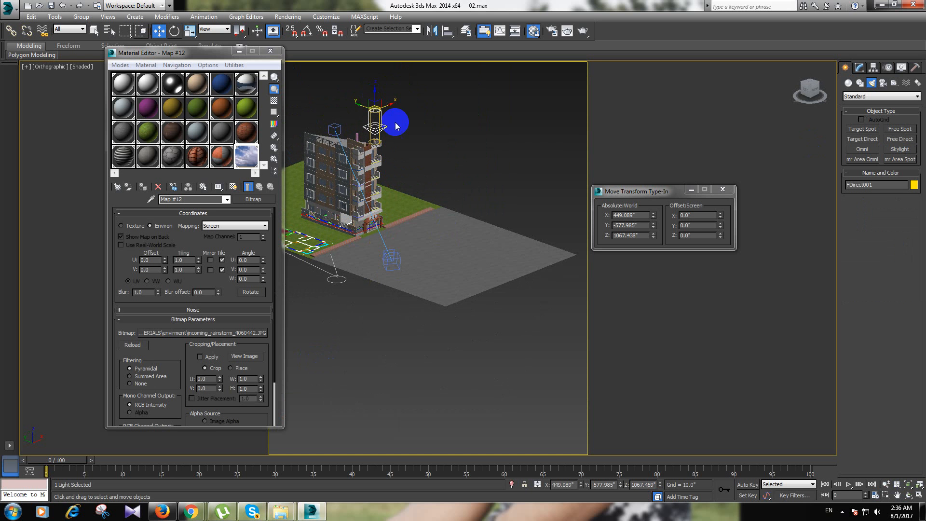
Step: Return to the VRayPhysicalCamera001 view, render it with the Free Direct light, and close the rendered frame
key("c")
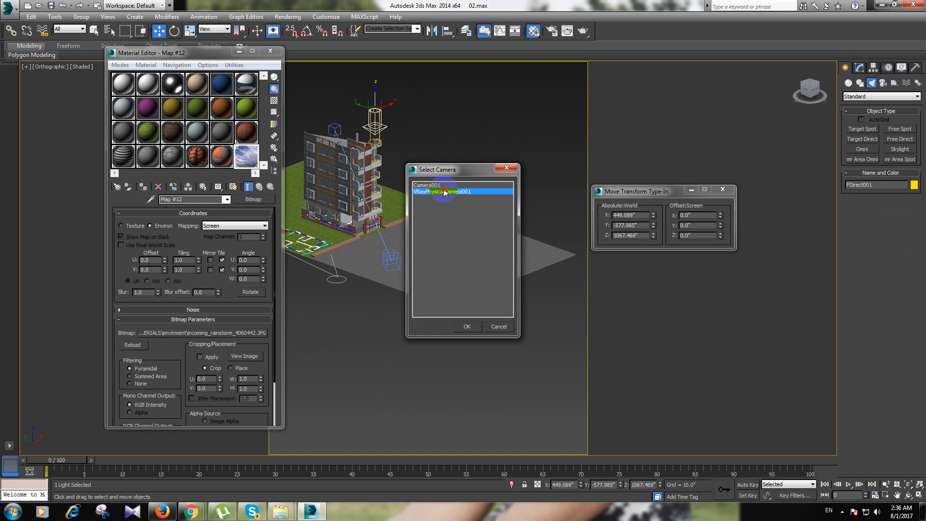
left_click(481, 327)
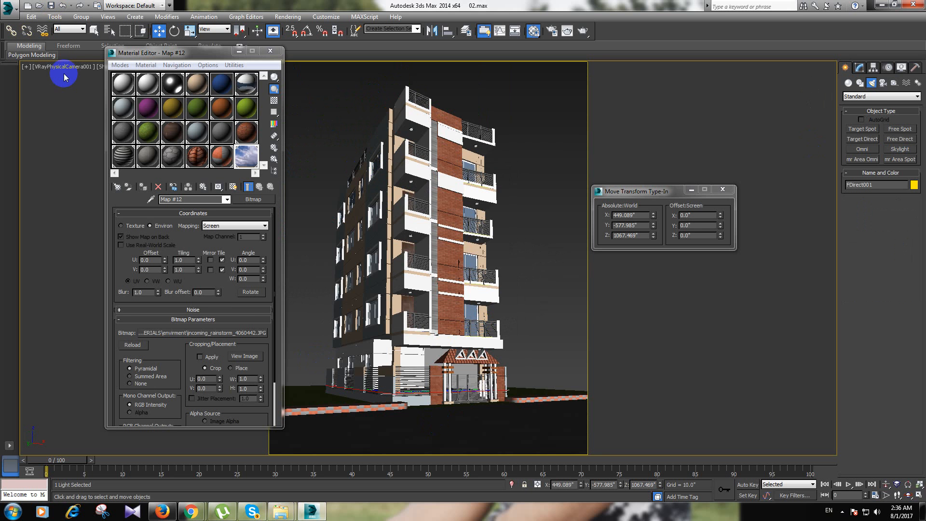
left_click(568, 32)
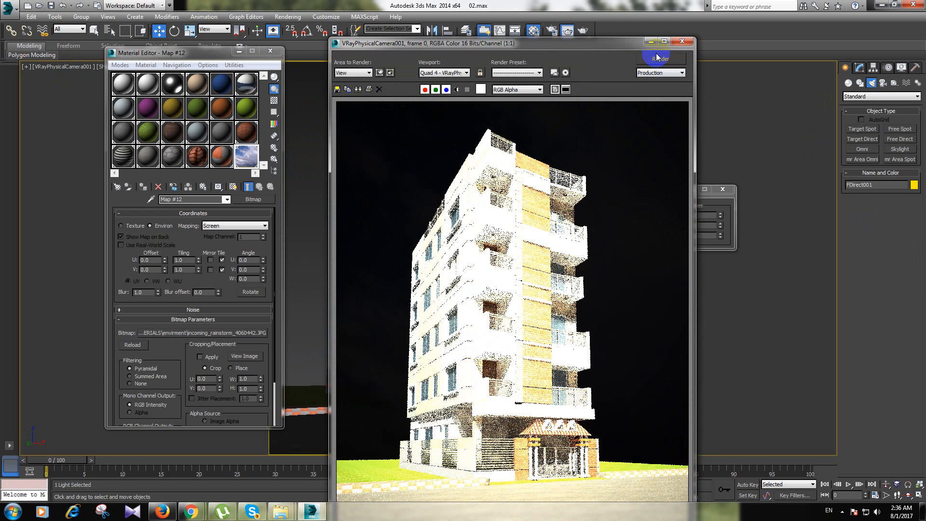
left_click(657, 59)
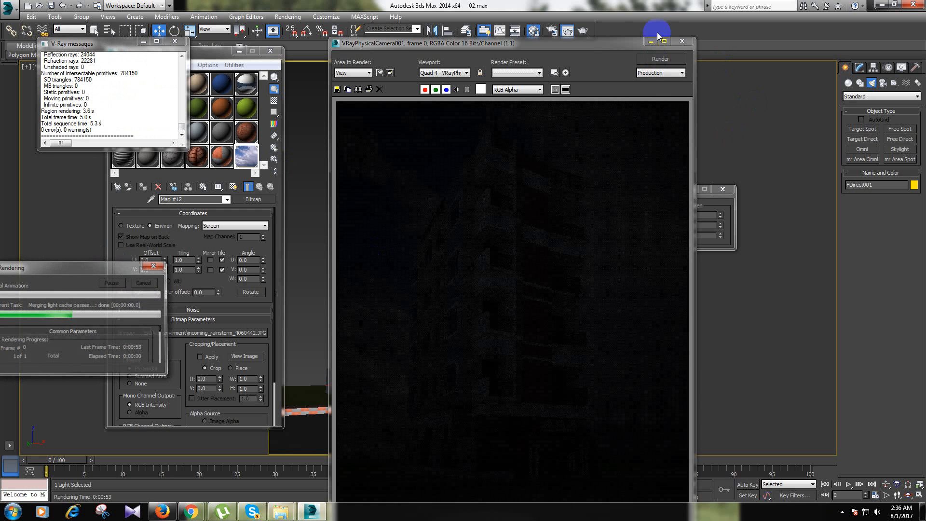
left_click(680, 42)
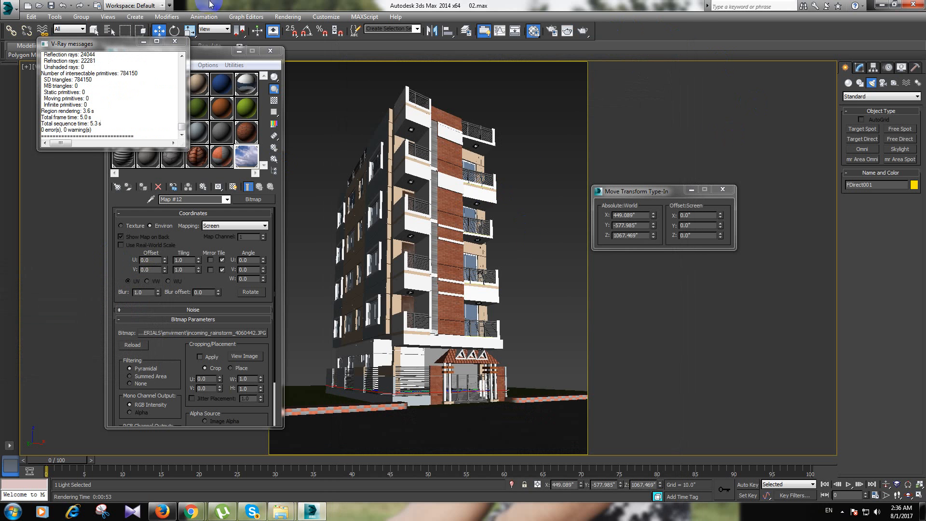
Step: Clear the selection, show all four viewports and close the Material Editor
left_click(331, 87)
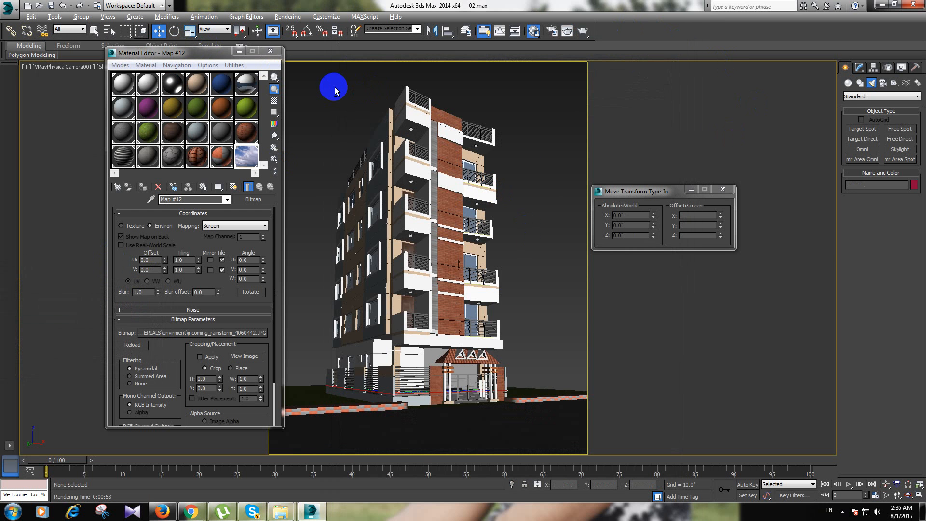
key("alt+w")
left_click(270, 51)
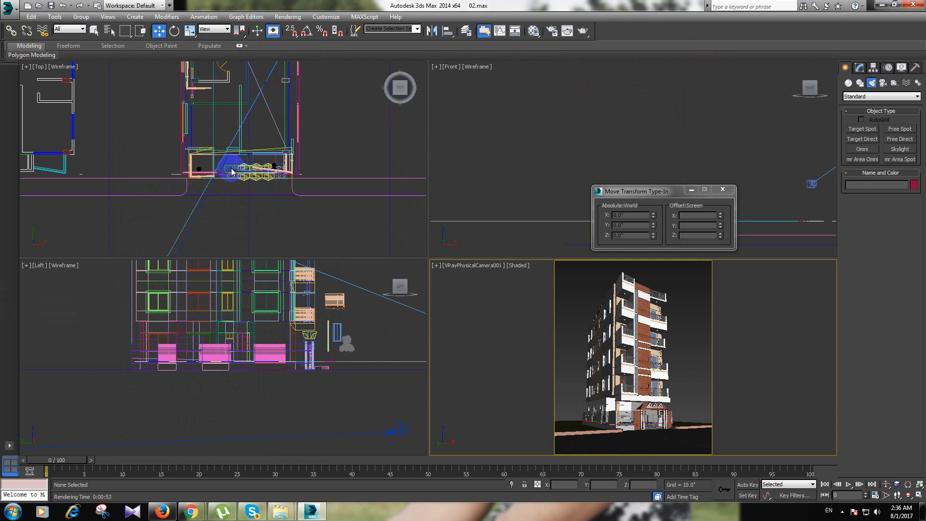
Step: Select the Free Direct light in the top view and edit its intensity multiplier
middle_click_drag(260, 194, 271, 119)
left_click(141, 227)
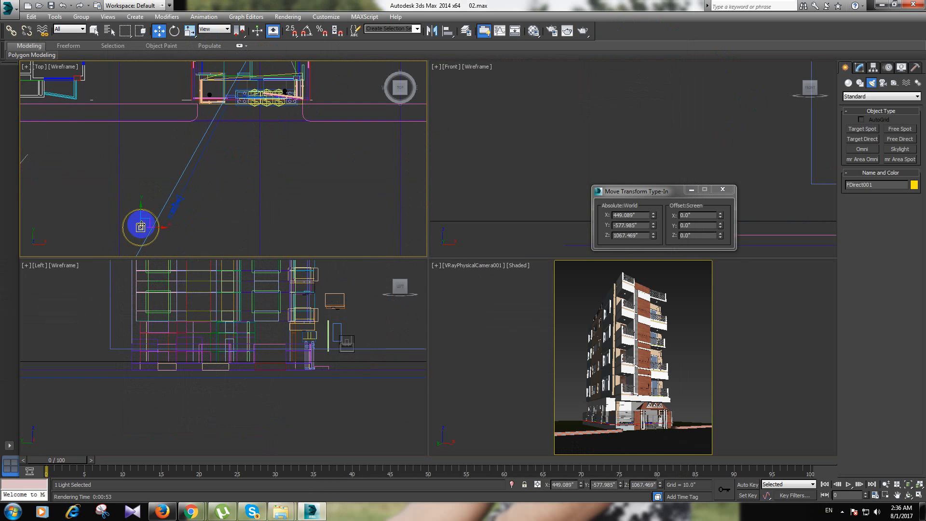
left_click(856, 68)
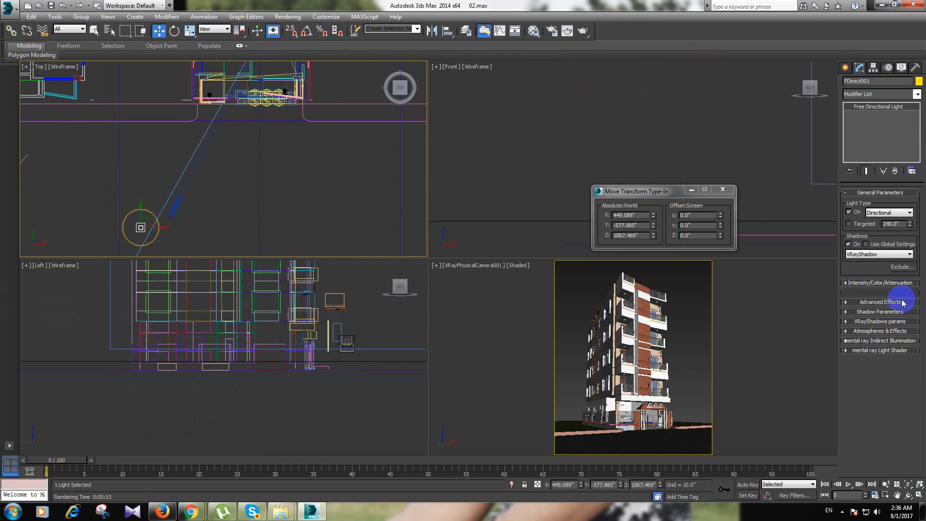
left_click(876, 284)
left_click_drag(887, 295, 713, 306)
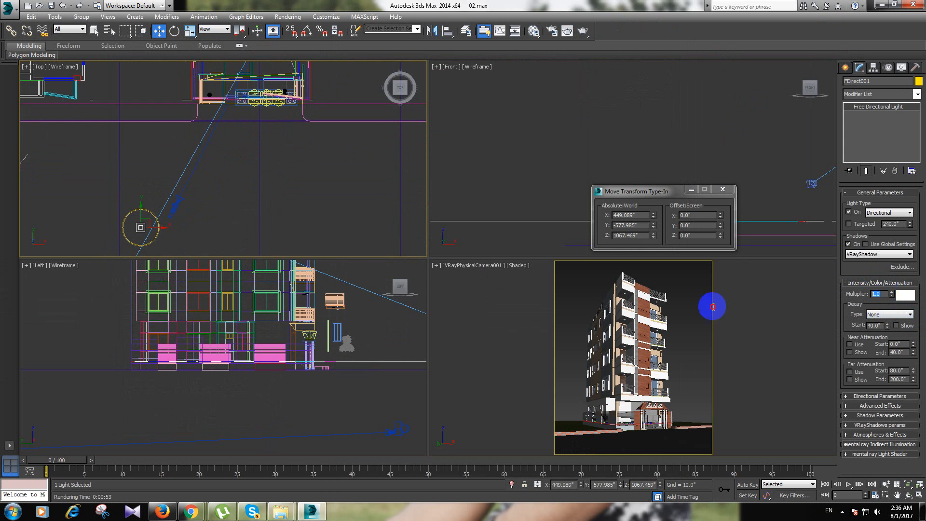
Step: Render the camera view again to check the edited Free Direct light, and close the rendered frame
left_click(506, 318)
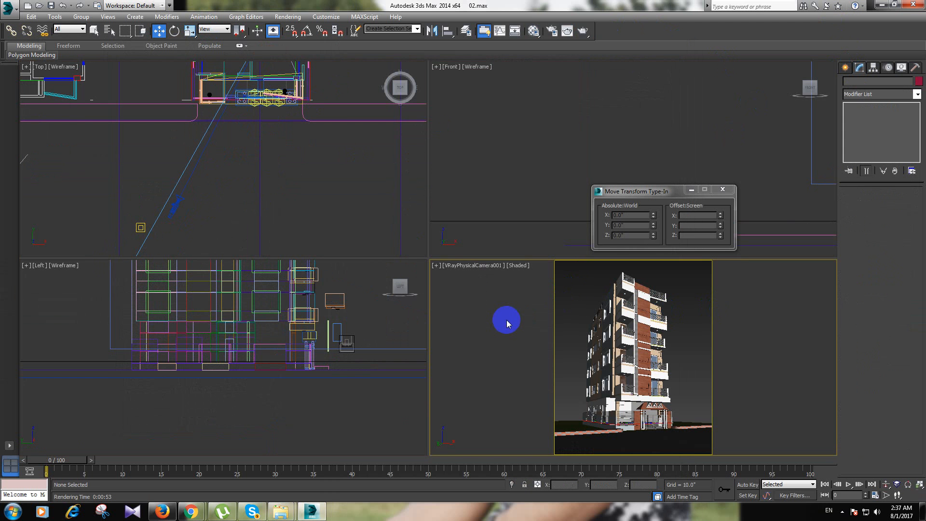
left_click(567, 32)
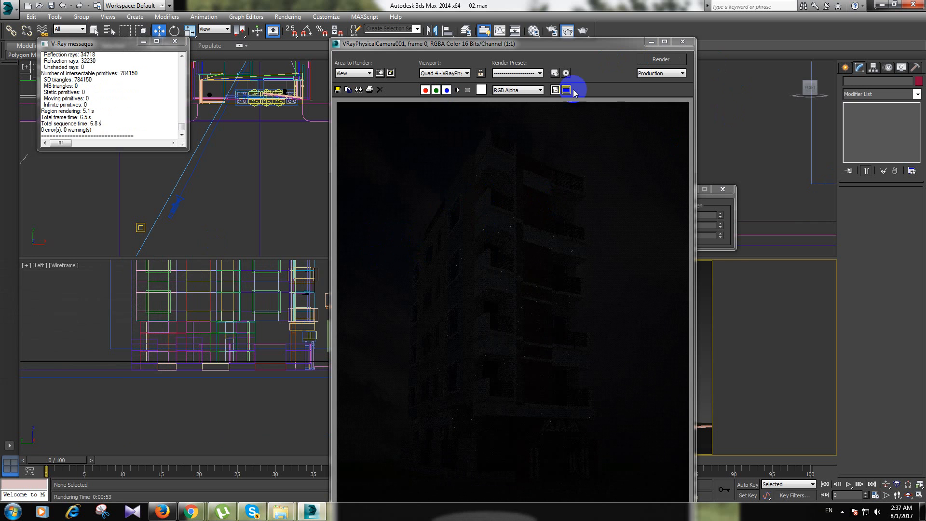
left_click(683, 41)
Step: Delete the Free Direct light from the road in front of the building
left_click(142, 228)
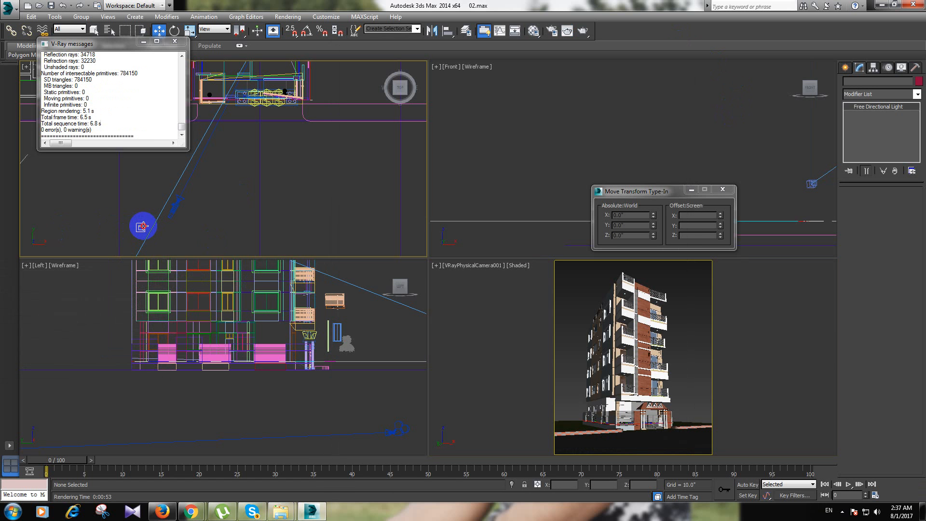
key("Delete")
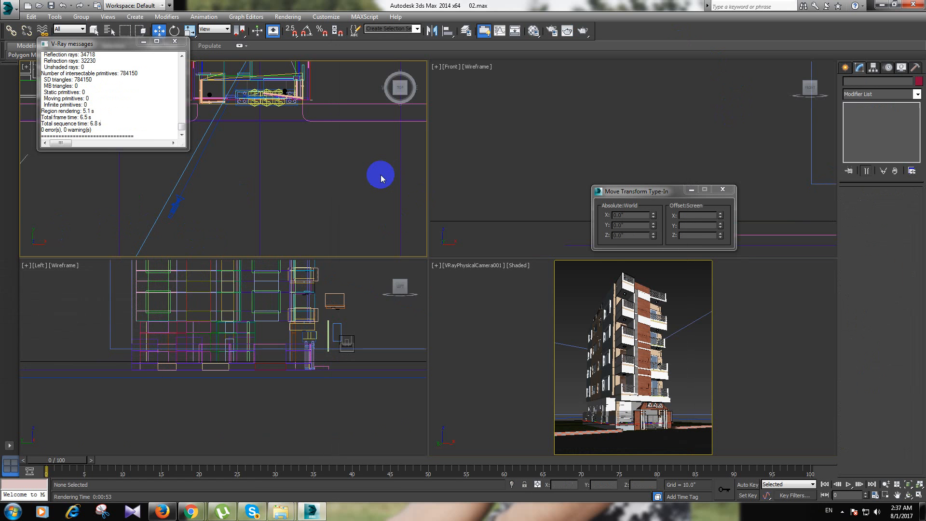
scroll(350, 174, "down", 3)
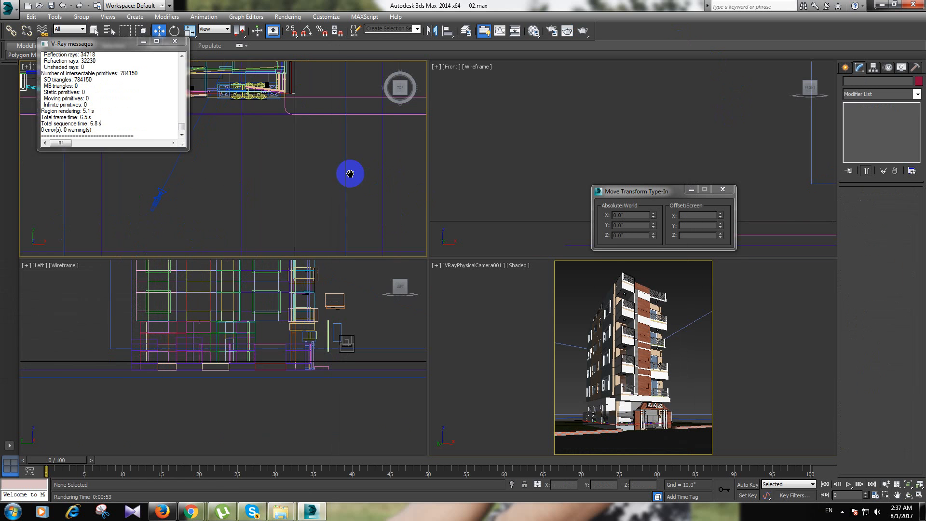
Step: Create a Target Direct light in the top view, aimed from across the road at the building's front, with a target distance of about 838"
middle_click_drag(360, 149, 367, 175)
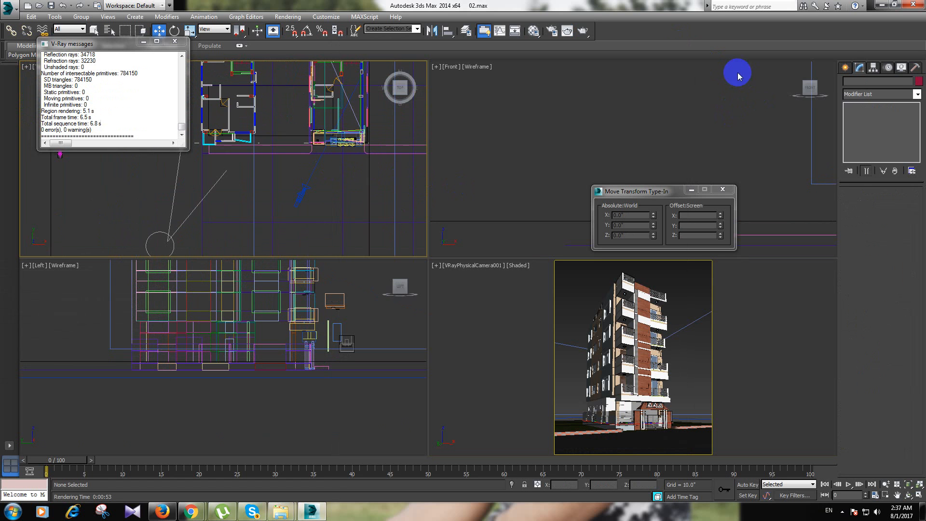
left_click(845, 67)
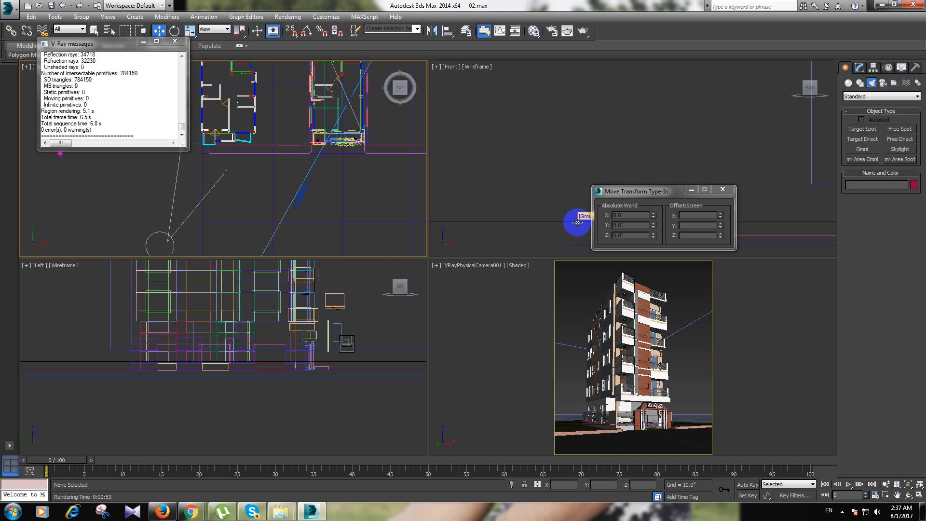
left_click(860, 141)
left_click_drag(224, 243, 336, 113)
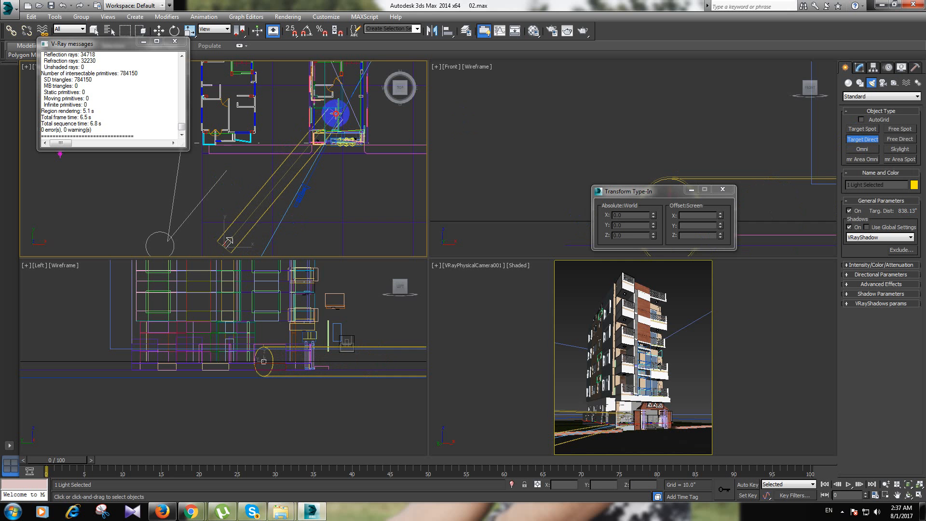
key("w")
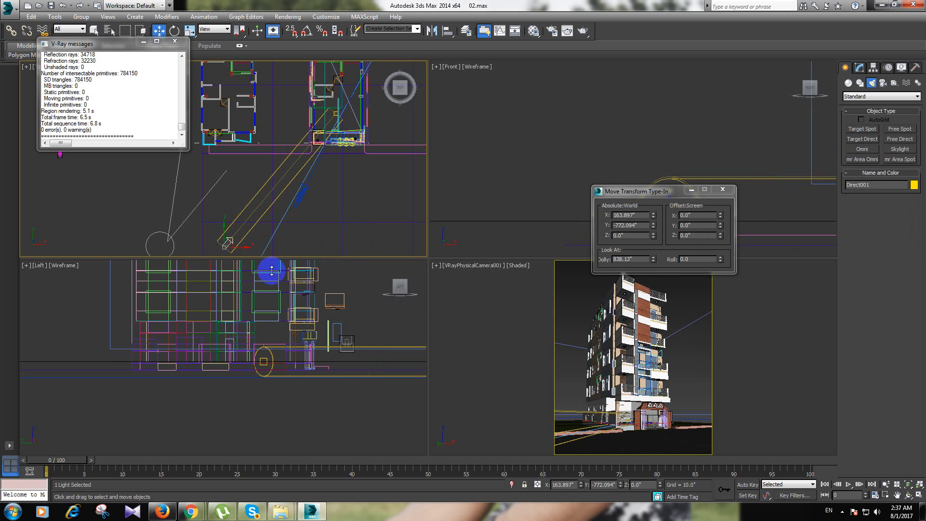
Step: Raise the Target Direct light in the left view to a height of about 811", leaving its target at ground level
left_click(254, 363)
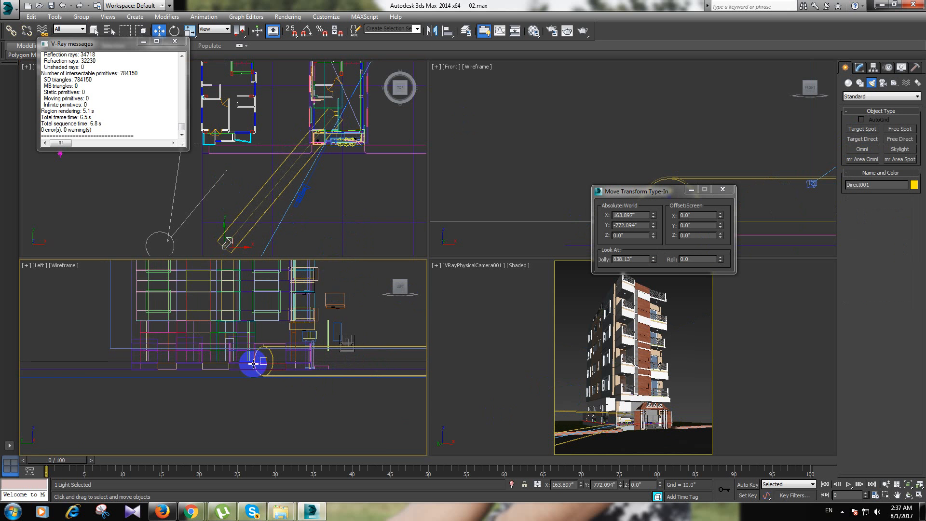
scroll(254, 363, "down", 2)
scroll(216, 383, "down", 2)
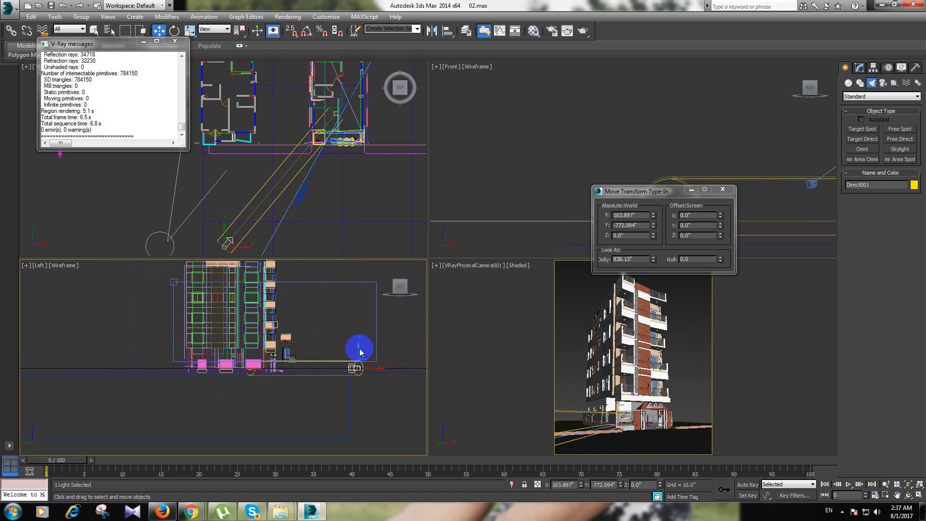
left_click_drag(356, 349, 352, 240)
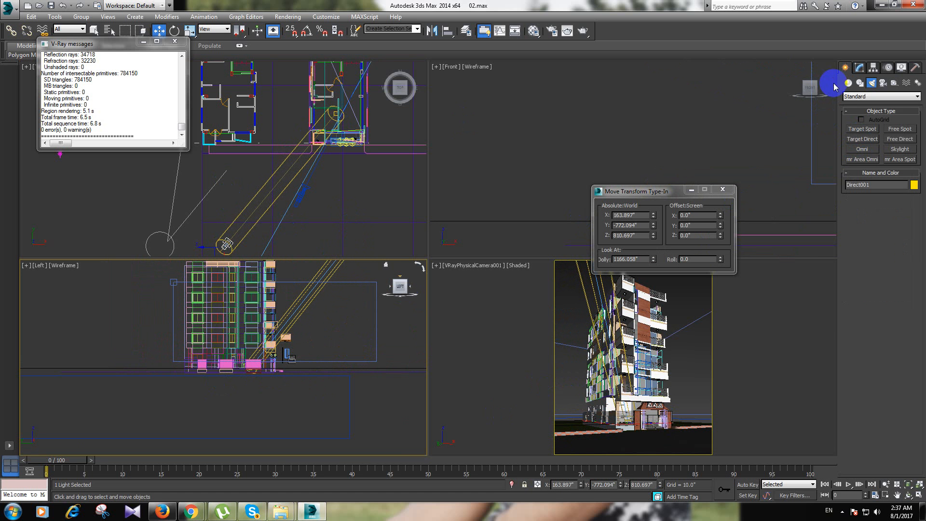
Step: Set the Target Direct light's intensity multiplier to 1 and widen its hotspot to about 378" so the beam covers the building
left_click(858, 68)
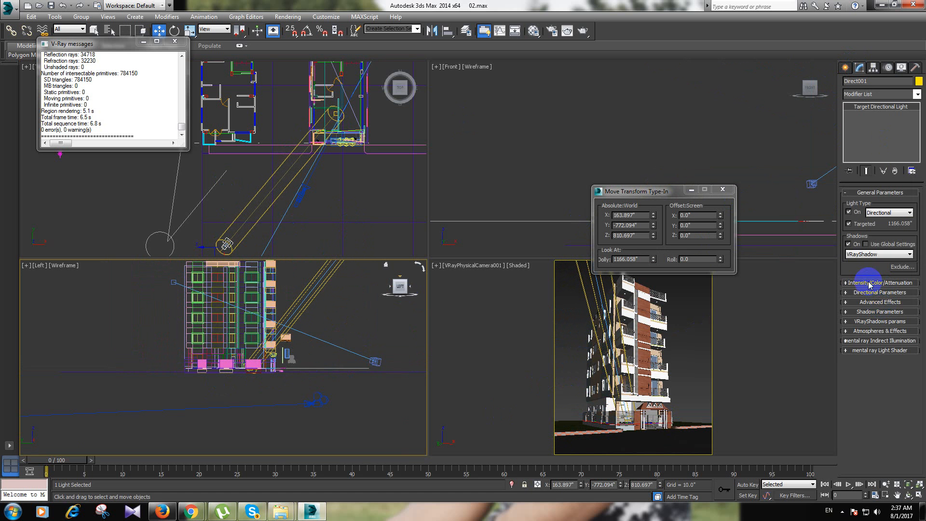
left_click(875, 287)
double_click(886, 295)
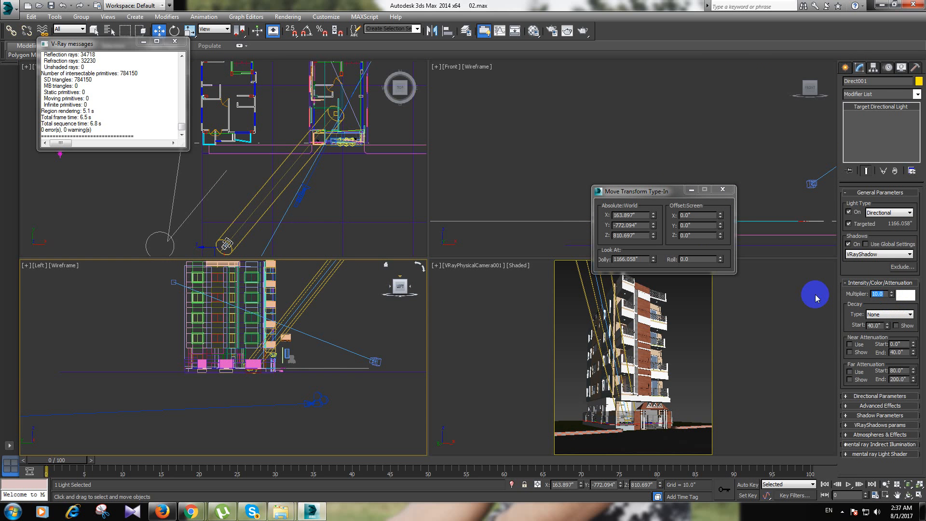
type("1")
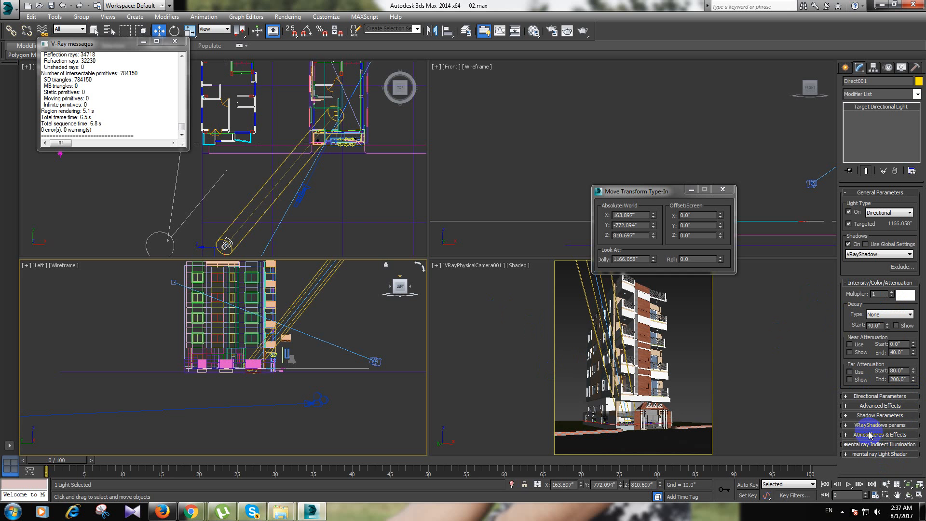
left_click(874, 397)
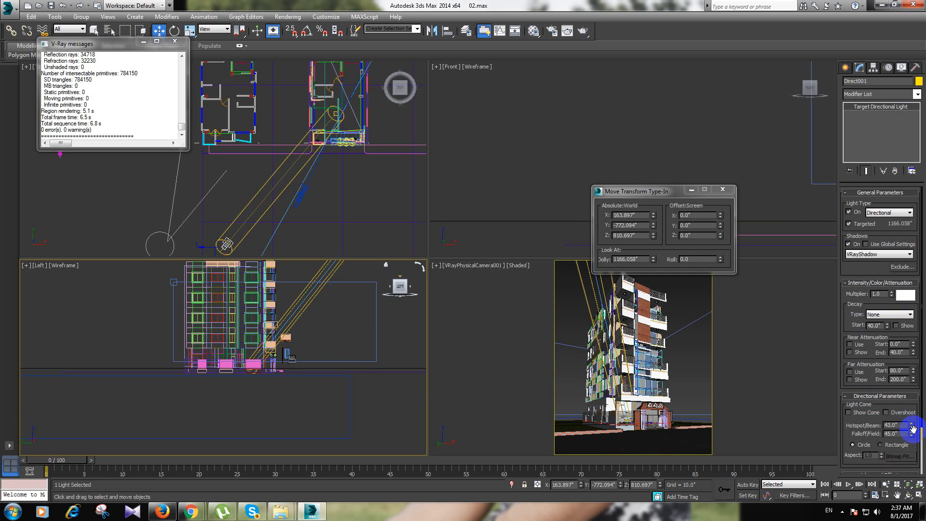
left_click_drag(913, 424, 843, 261)
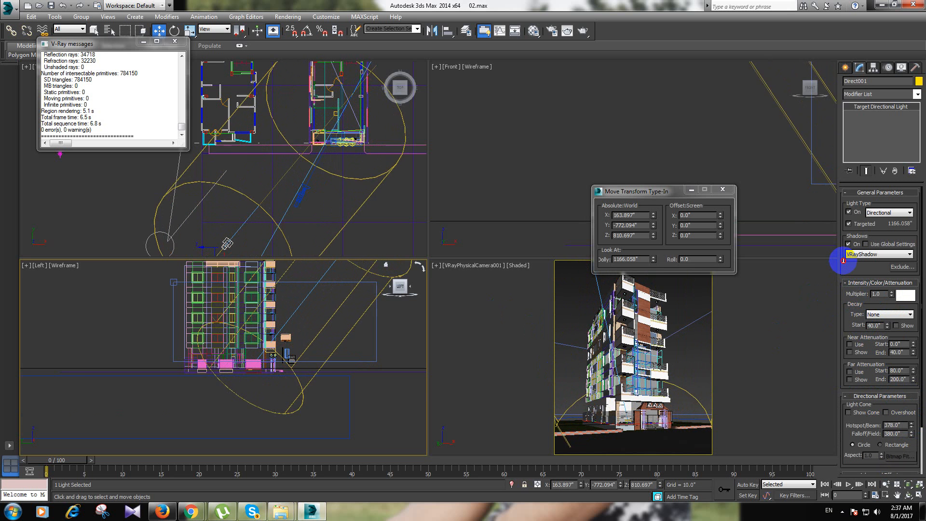
Step: Render the camera view to check the Target Direct light
left_click(467, 325)
left_click(568, 34)
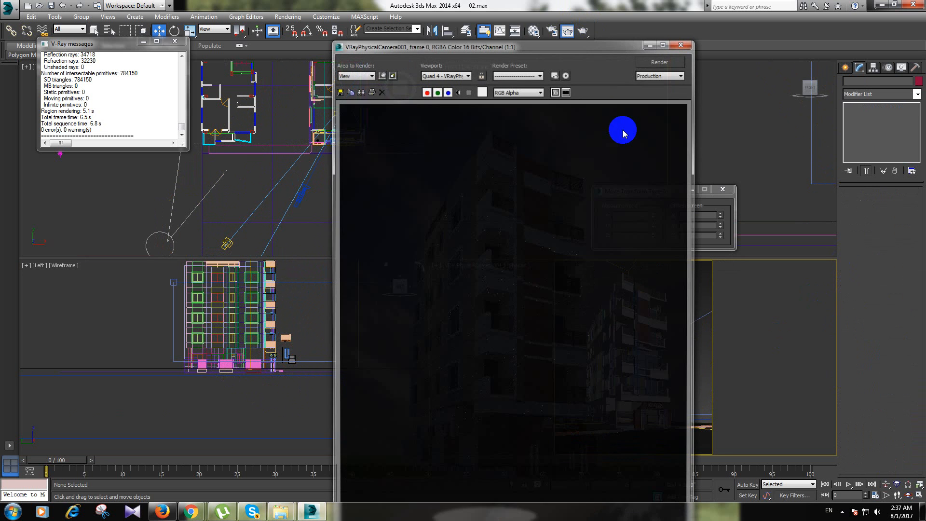
left_click(665, 61)
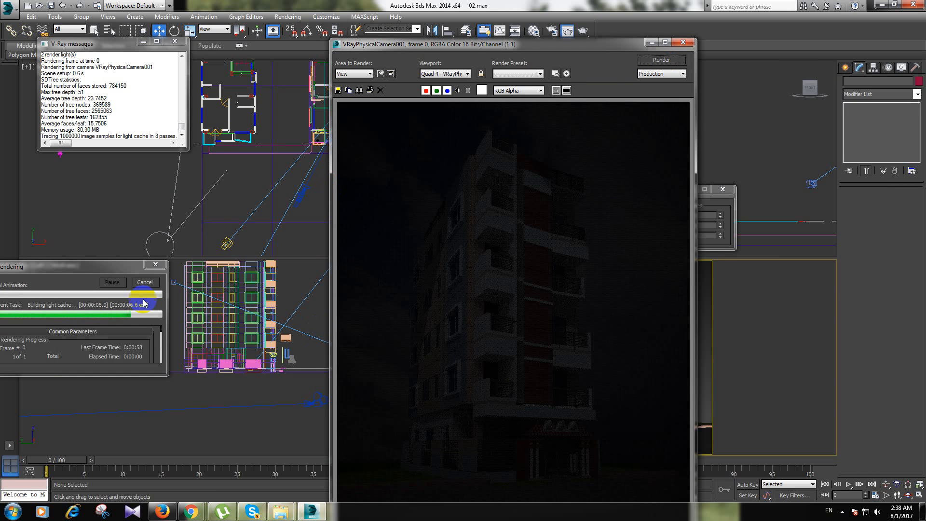
Step: Set the Target Direct light's intensity multiplier to 4
left_click(226, 245)
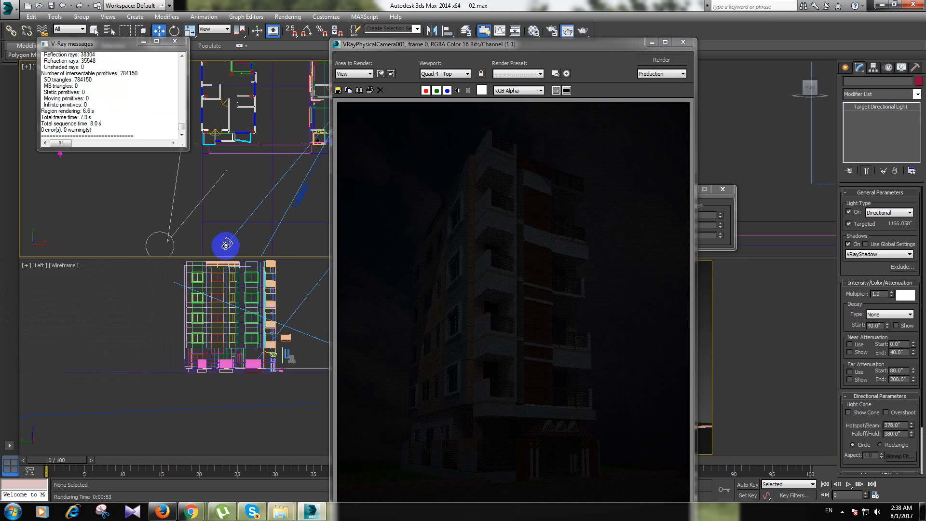
left_click(886, 297)
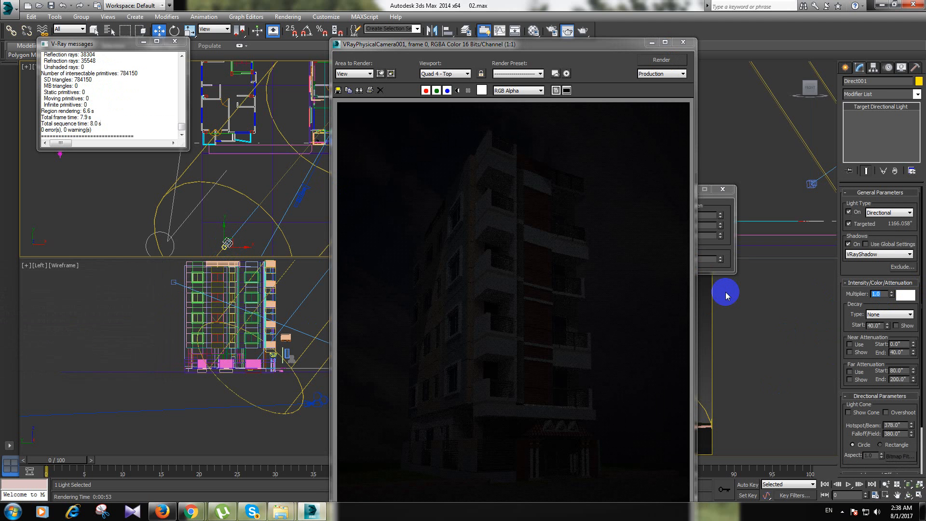
type("4")
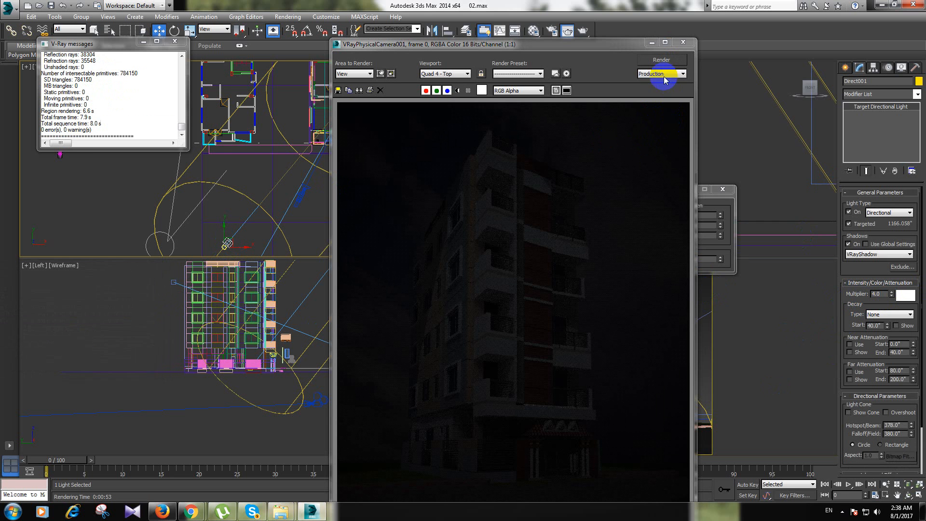
Step: Render the camera view with the stronger light, stop the render early and close the rendered frame
left_click(774, 310)
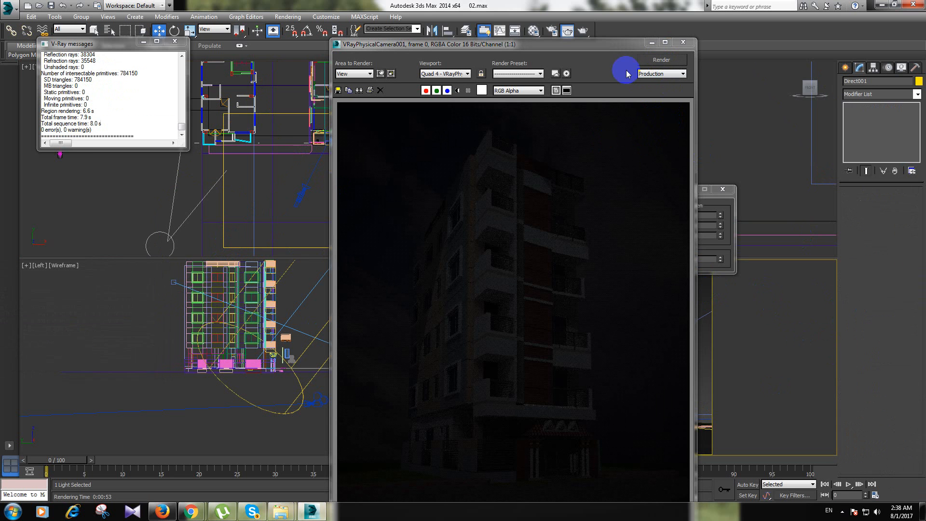
left_click(661, 62)
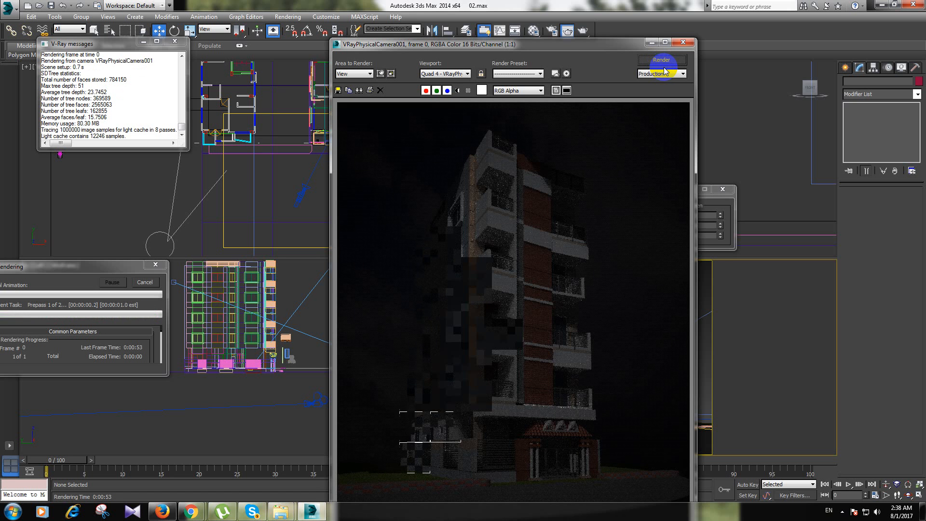
left_click(145, 282)
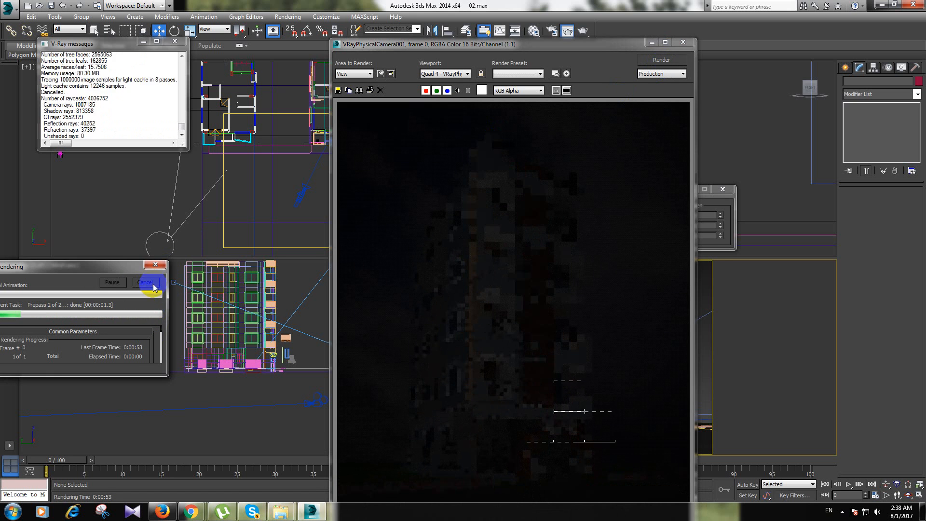
left_click(683, 42)
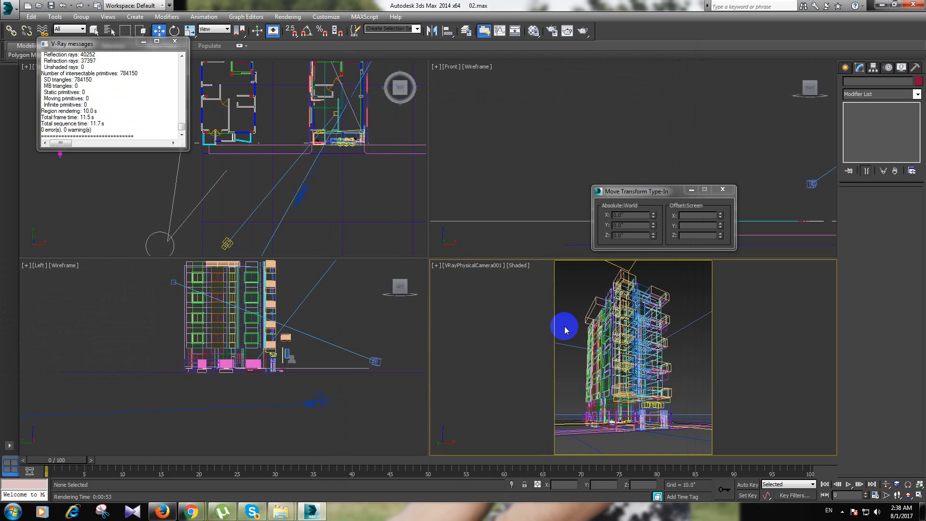
Step: Select the Target Direct light again and increase its intensity multiplier to about 6.68
left_click(598, 286)
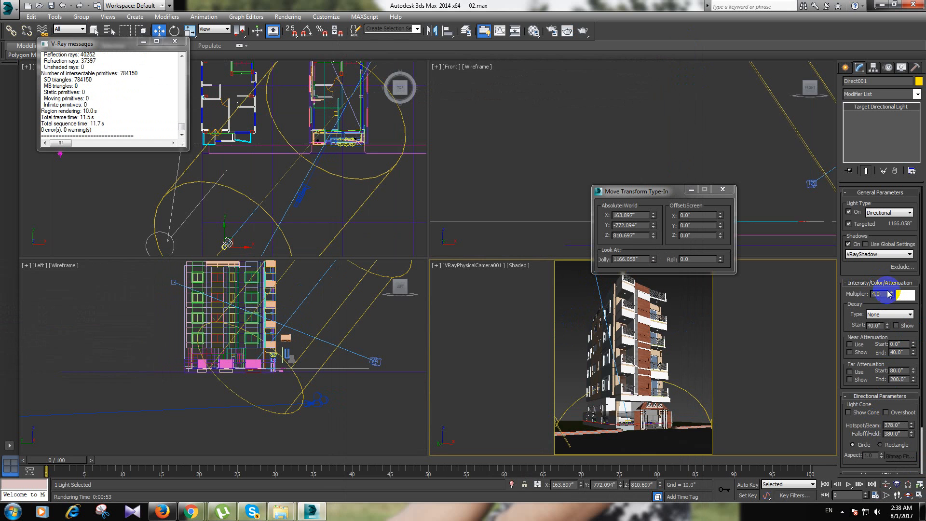
left_click_drag(893, 295, 882, 265)
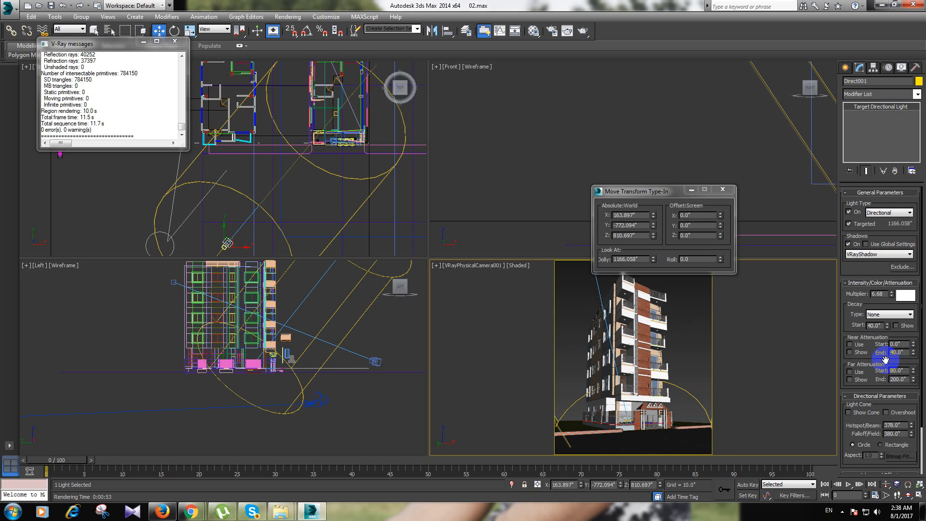
scroll(306, 161, "down", 4)
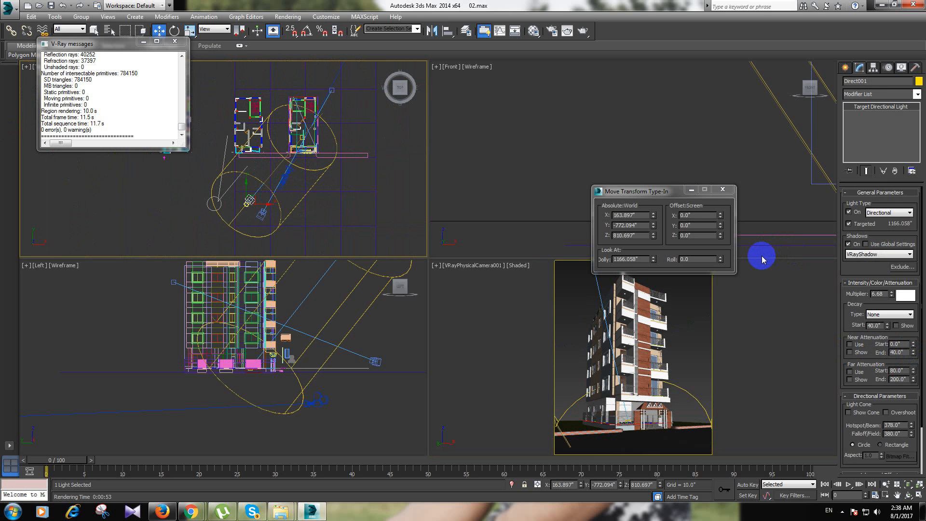
Step: Render the top view and close the rendered frame
left_click(568, 33)
left_click(659, 61)
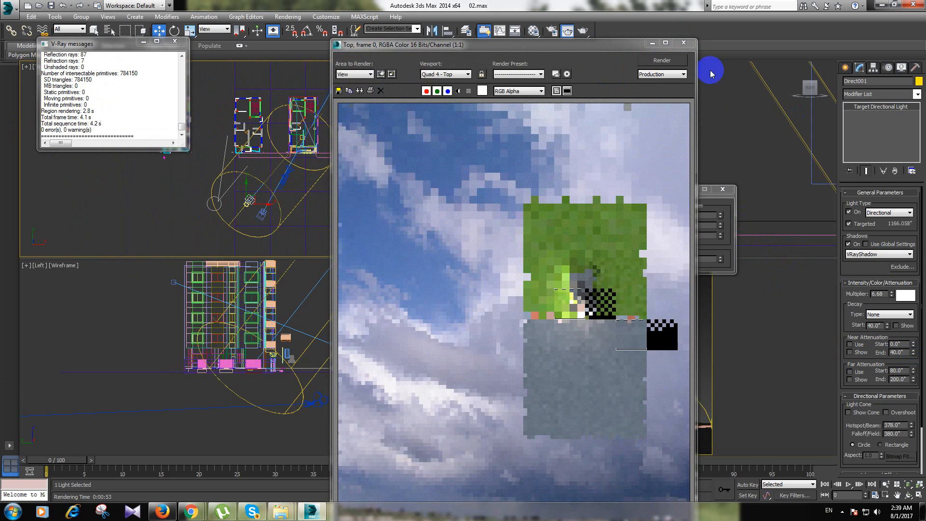
left_click(683, 42)
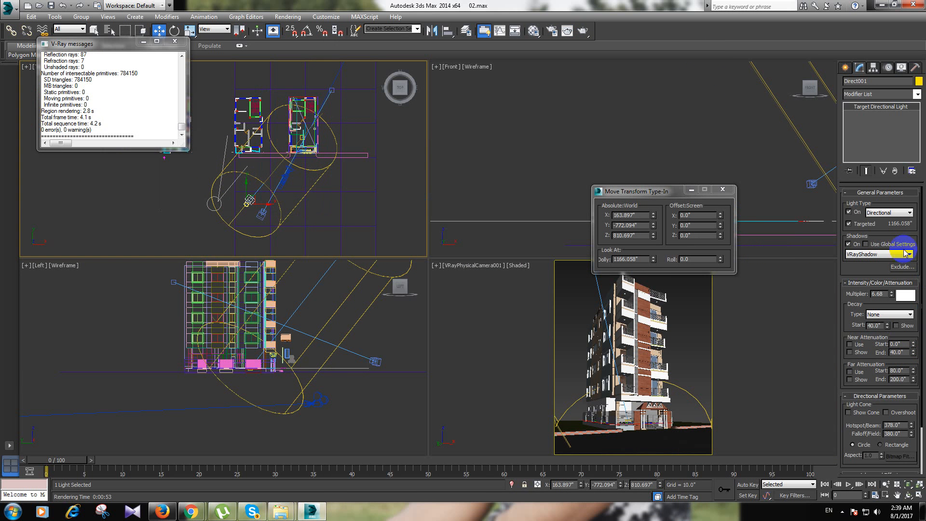
Step: Close the Move Transform Type-In window and delete the Target Direct light
left_click(851, 245)
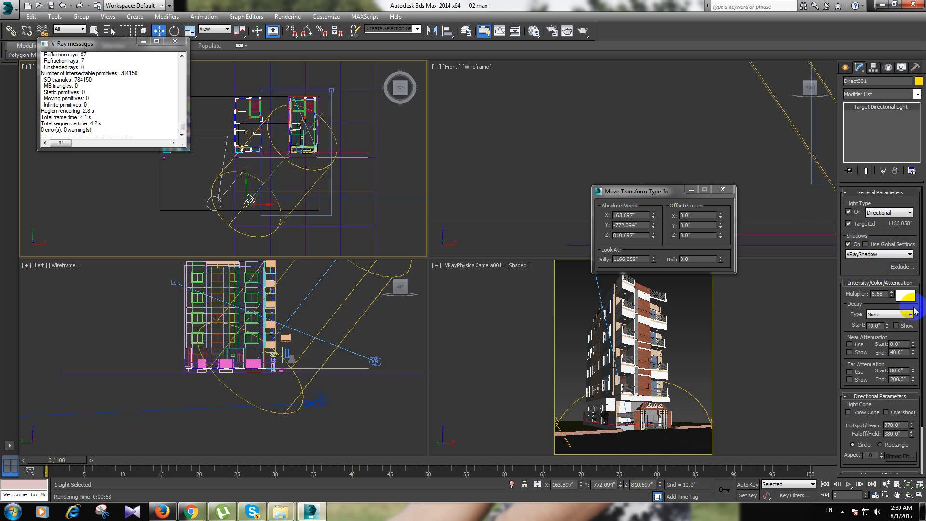
left_click(723, 189)
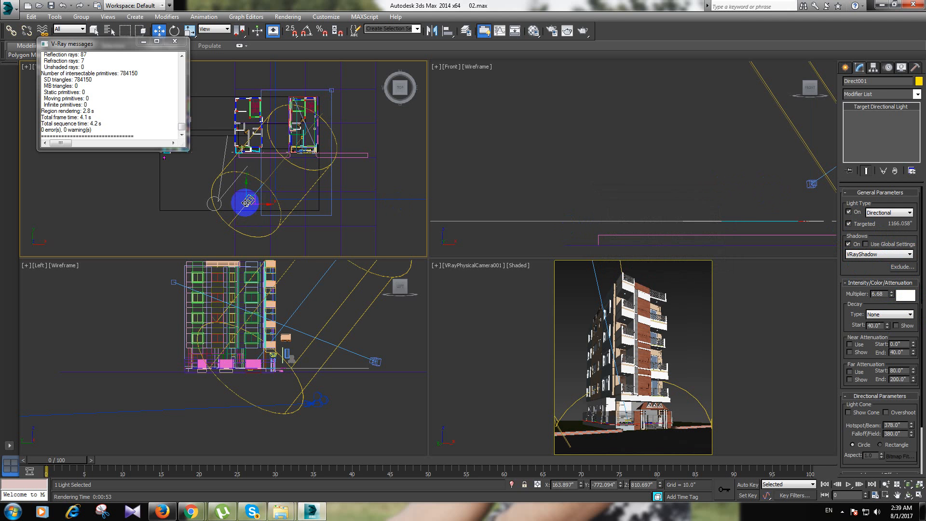
key("Delete")
Step: Merge the scene file "MAx Set up file Light" from the MAx Set up File folder into the scene, placing it in the top view
scroll(261, 132, "up", 3)
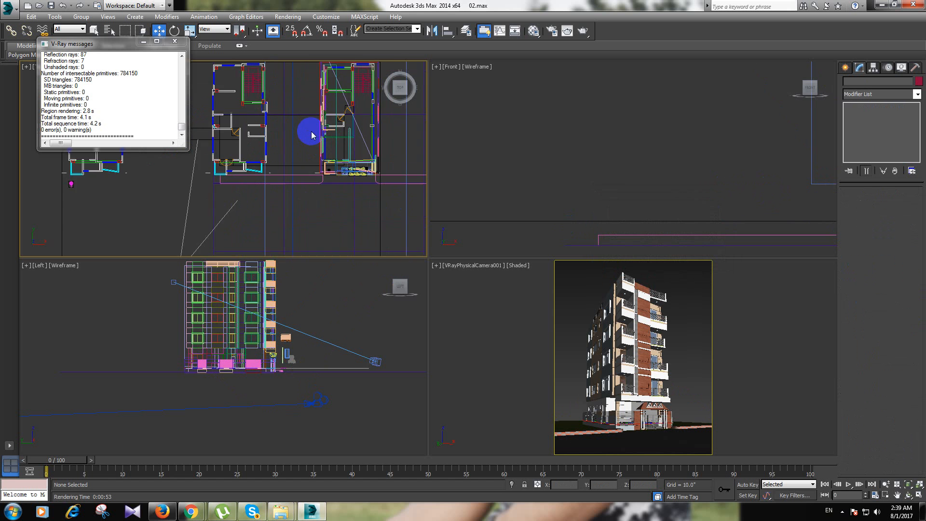
scroll(319, 169, "down", 2)
middle_click_drag(338, 148, 295, 159)
scroll(312, 143, "up", 2)
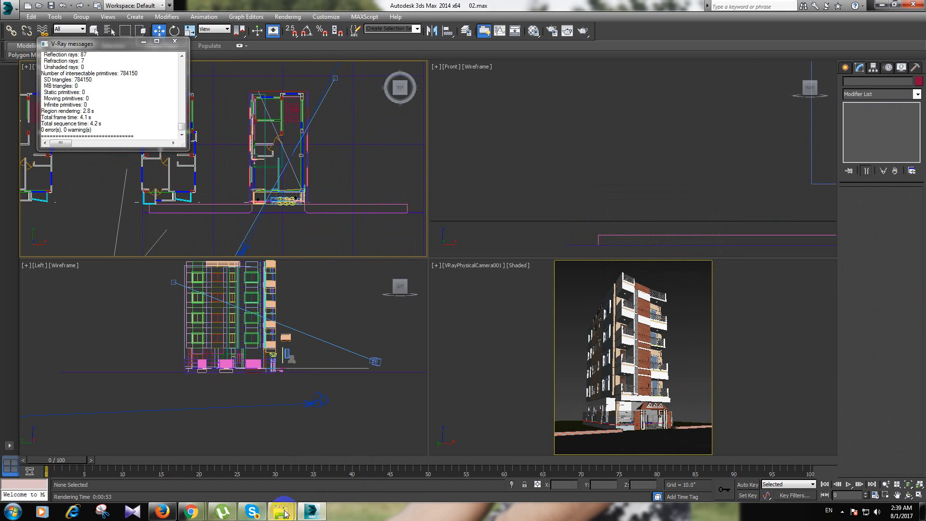
mouse_move(284, 513)
left_click(338, 462)
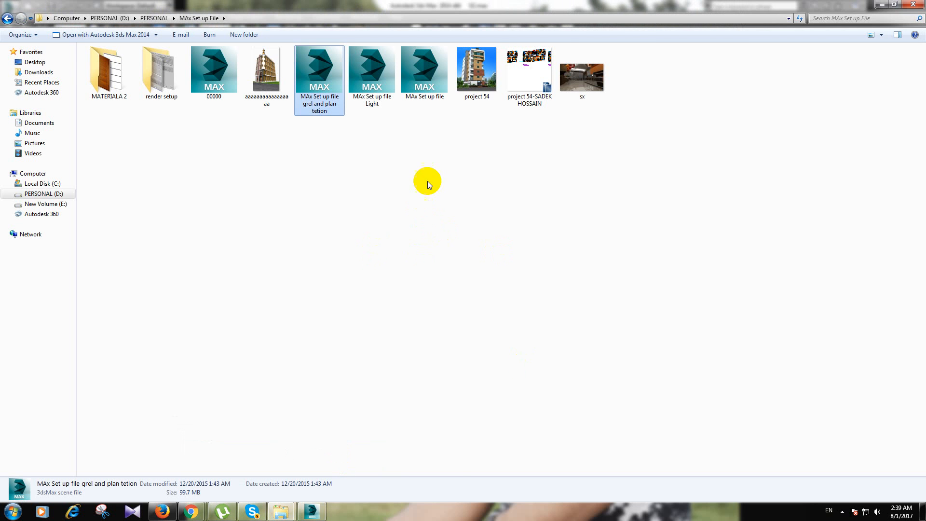
left_click(381, 80)
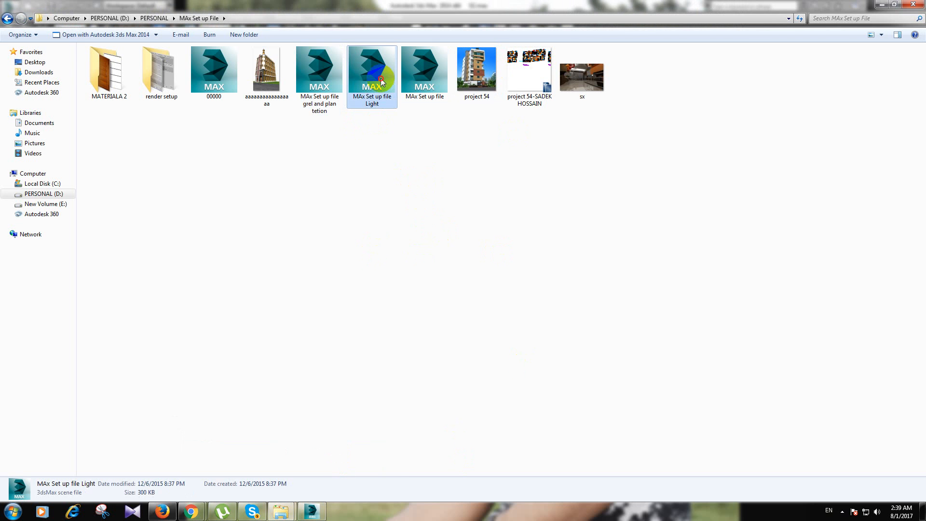
left_click_drag(381, 80, 268, 110)
left_click(367, 182)
left_click(305, 174)
left_click(270, 114)
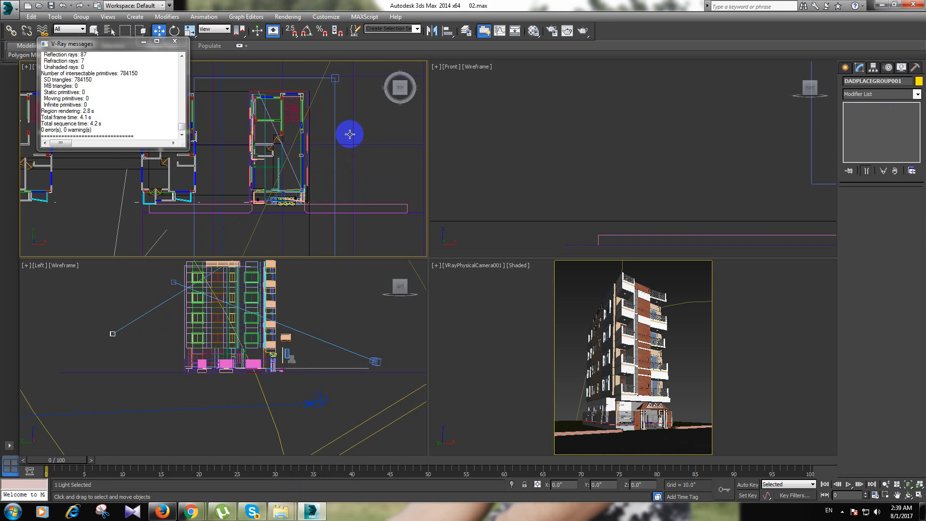
Step: Move the merged direct light and its target in the top view by about -4838" in X and -812" in Y, over the building
scroll(350, 129, "down", 5)
scroll(300, 119, "down", 4)
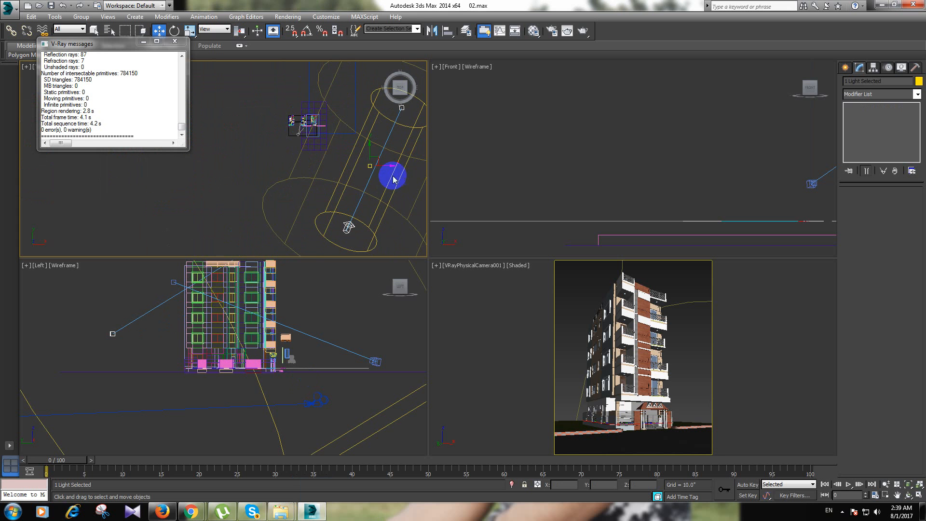
left_click_drag(370, 165, 286, 173)
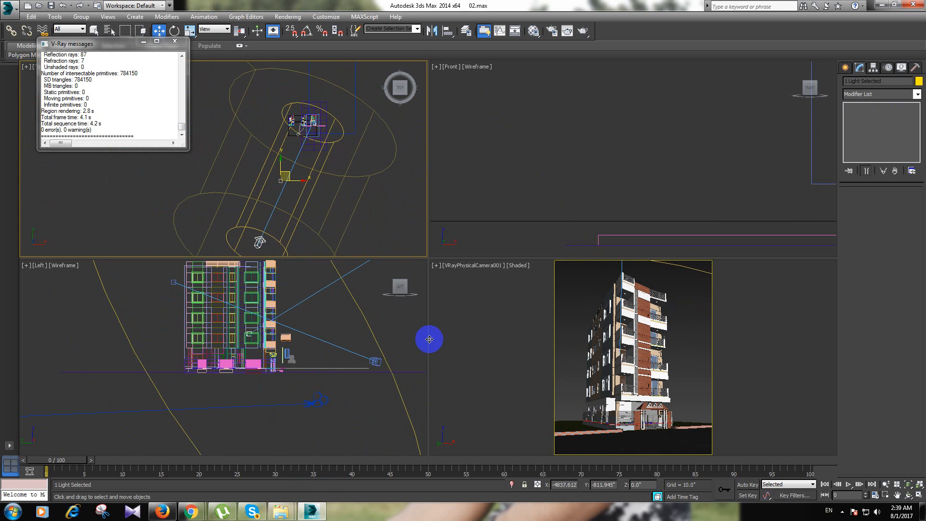
Step: Select the merged direct light's source in the top view and review its shadow, intensity and directional parameters
left_click(497, 376)
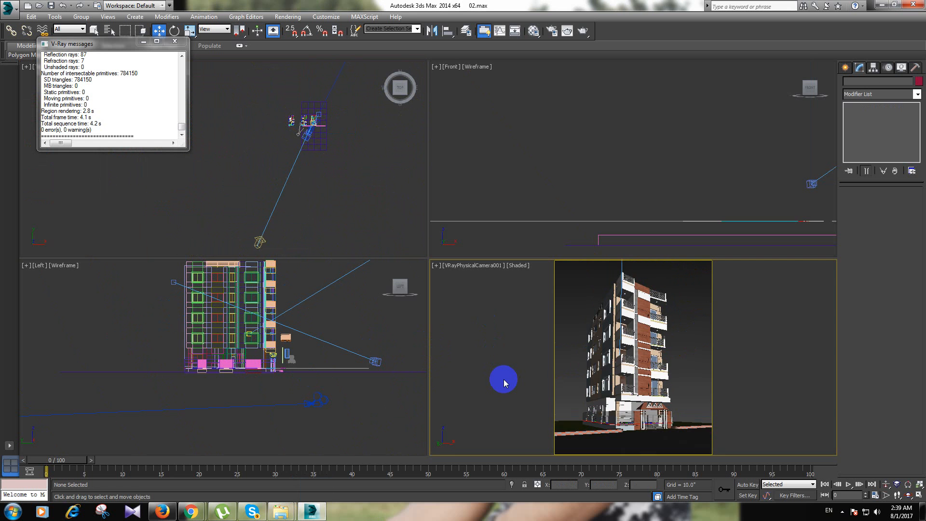
left_click(261, 244)
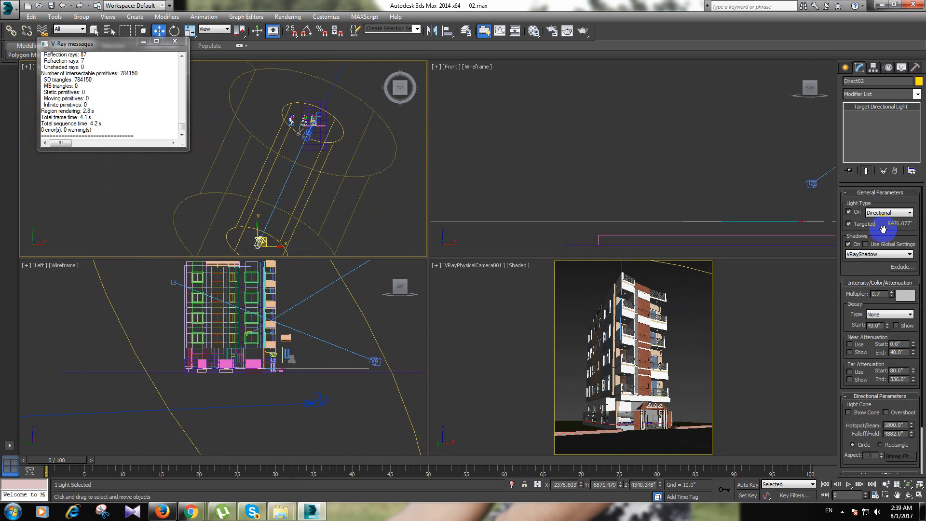
scroll(882, 229, "down", 3)
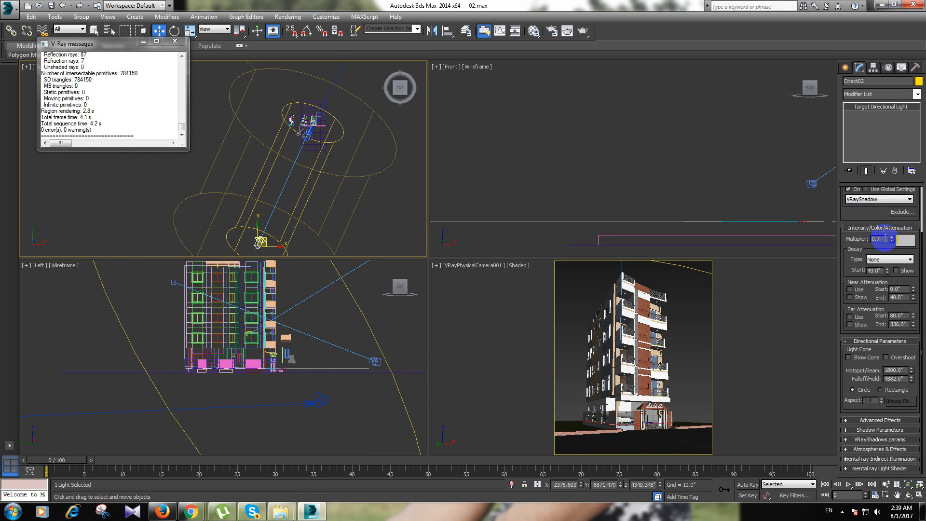
scroll(887, 249, "up", 3)
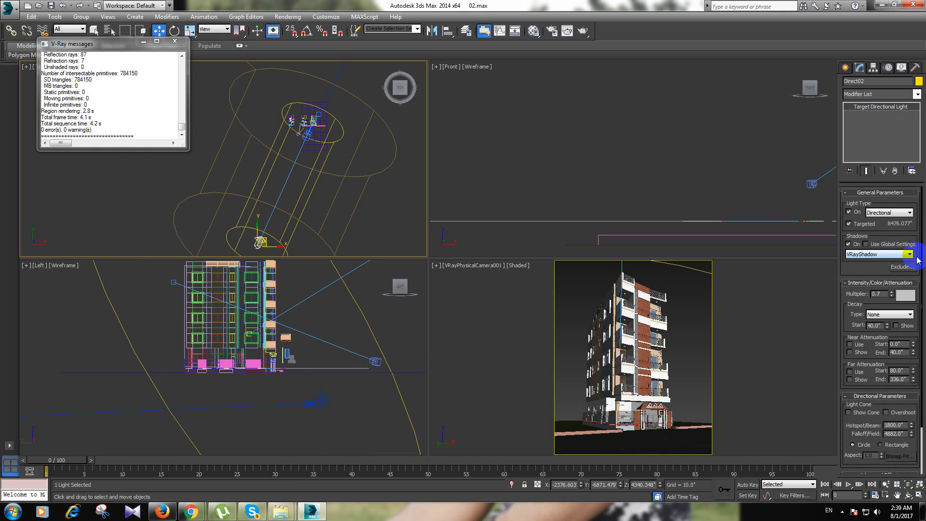
Step: Test-render the VRayPhysicalCamera001 view, stop the render during the light cache and close the V-Ray messages window
left_click(489, 352)
left_click(566, 32)
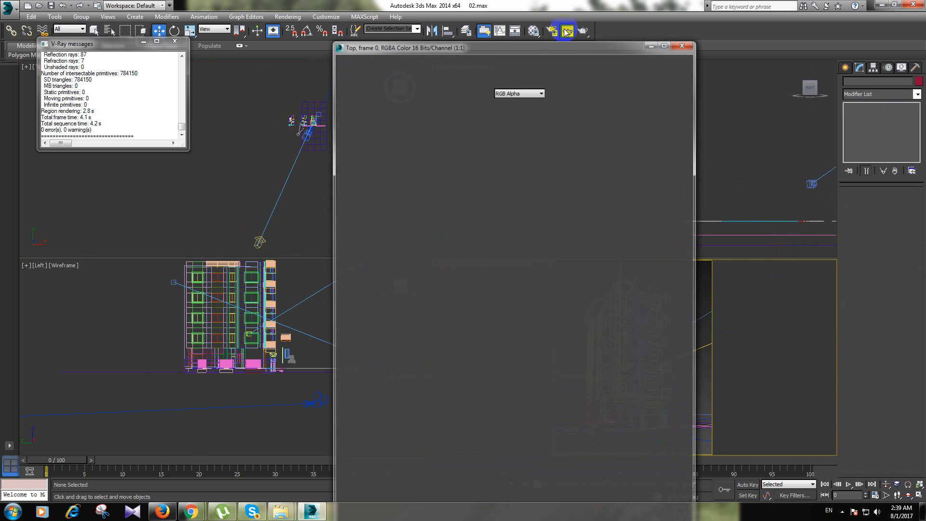
left_click(658, 61)
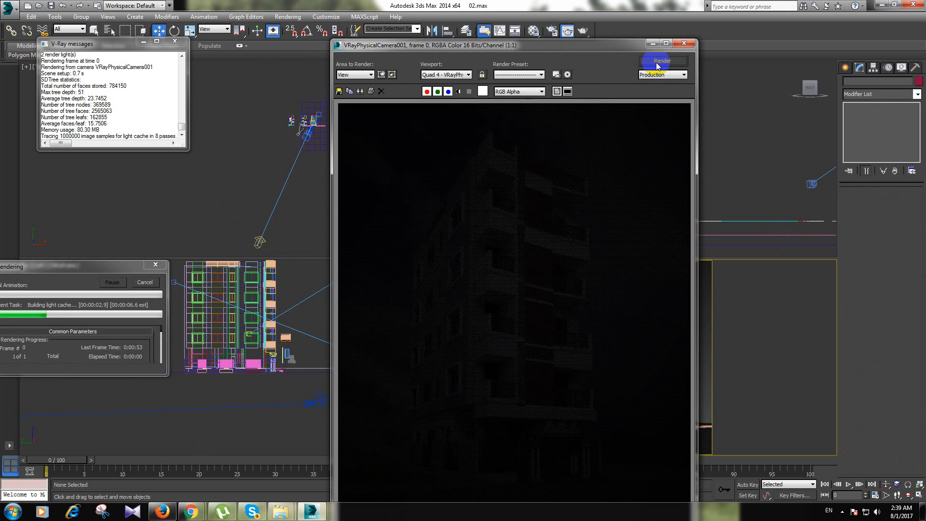
left_click(146, 283)
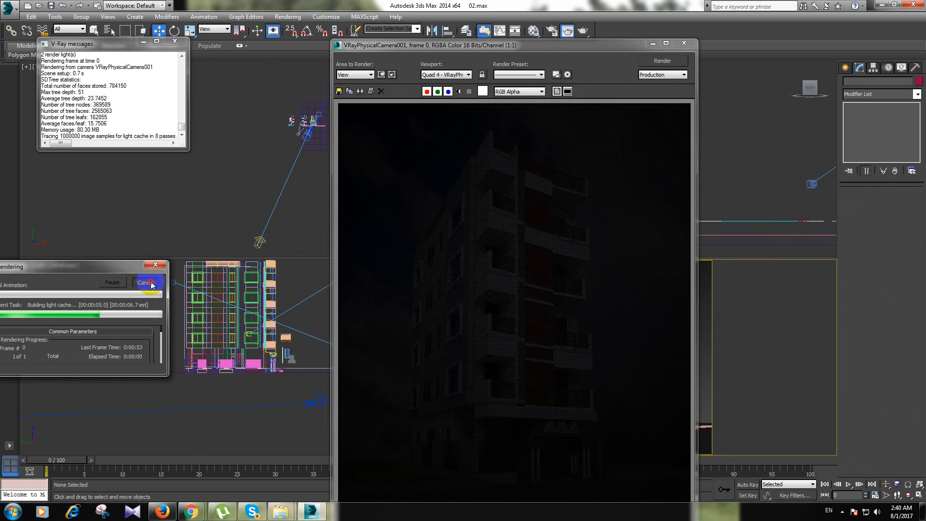
left_click(175, 41)
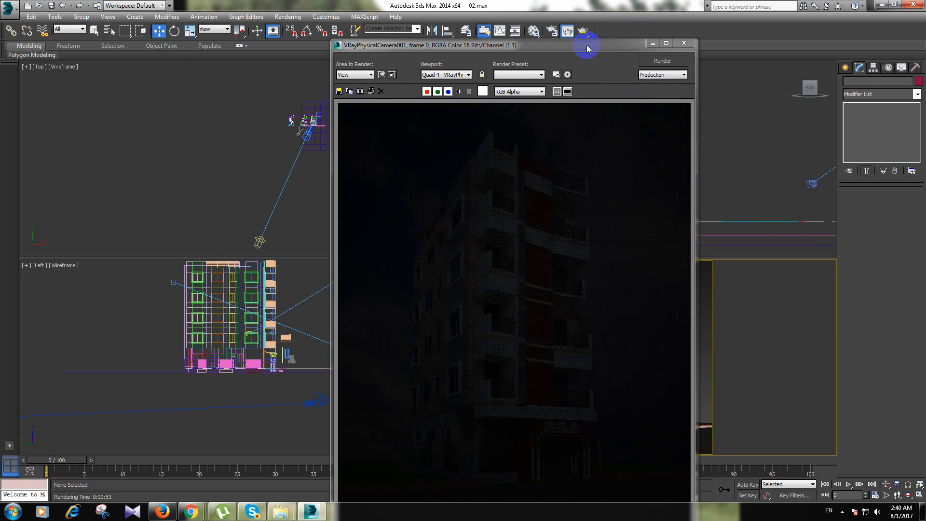
Step: Select VRayPhysicalCamera001 from its view and set its f-number to 1
left_click_drag(587, 48, 328, 43)
left_click(480, 265)
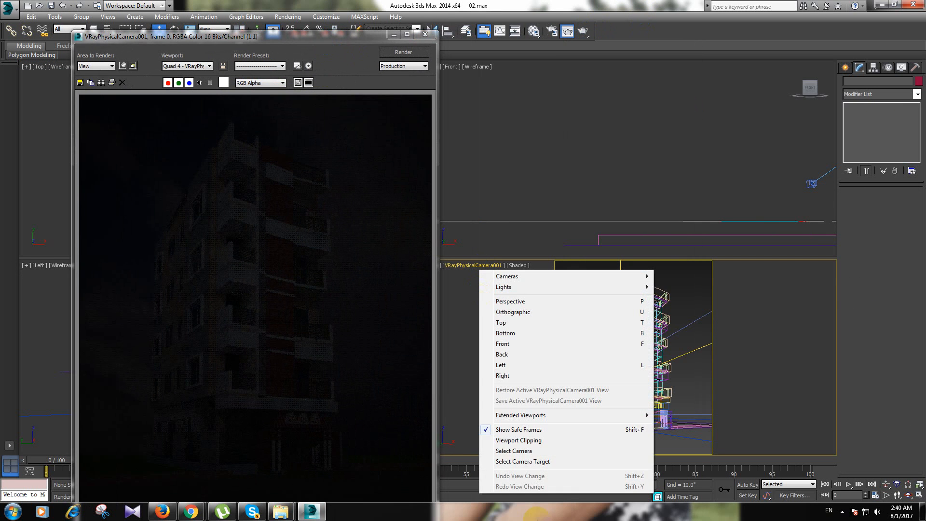
left_click(503, 450)
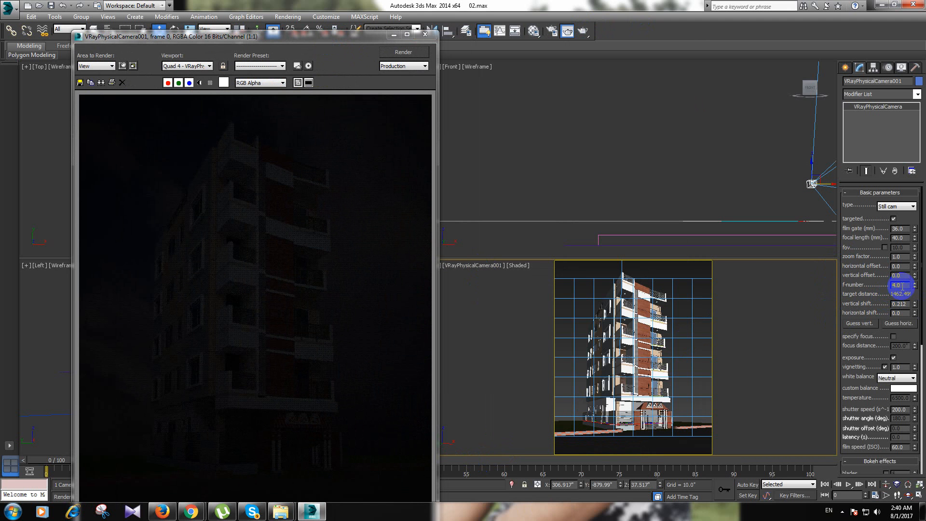
type("1")
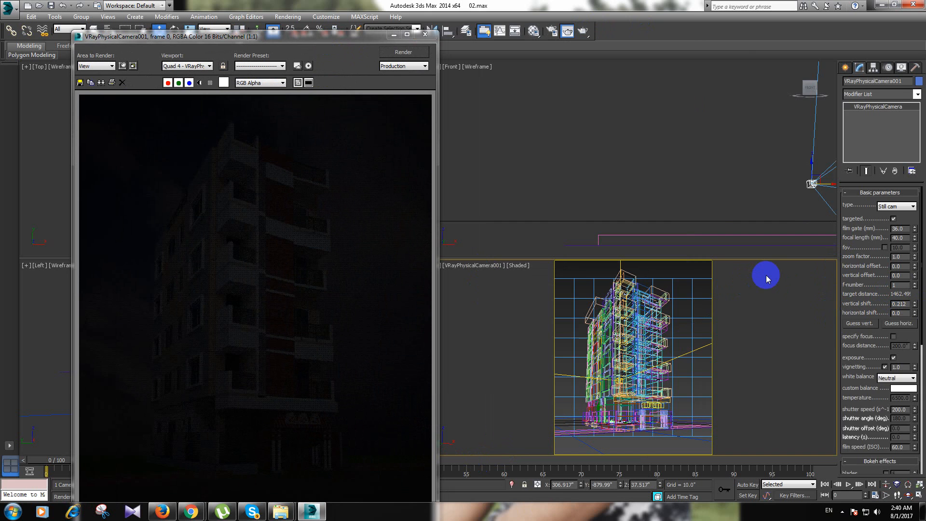
left_click(755, 312)
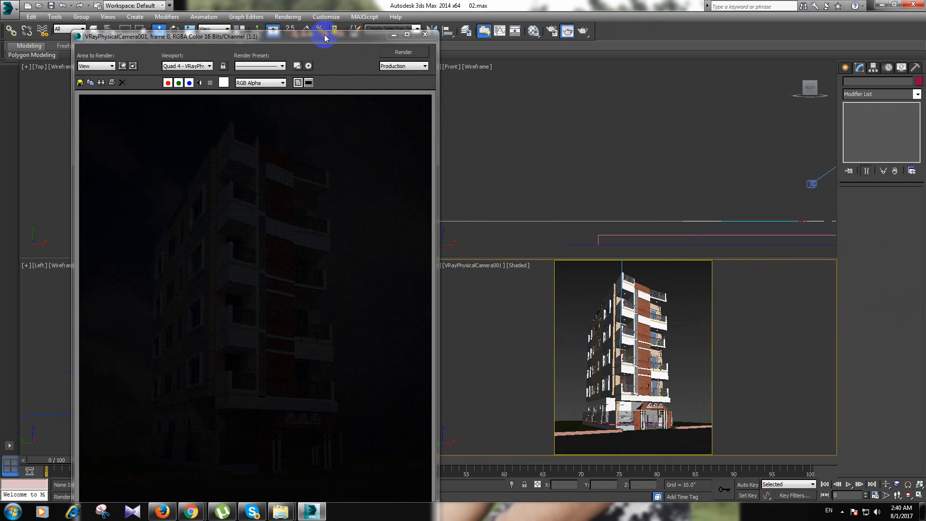
Step: Render the camera view again with the new exposure and cancel it during the prepass
left_click_drag(325, 38, 546, 25)
left_click(625, 39)
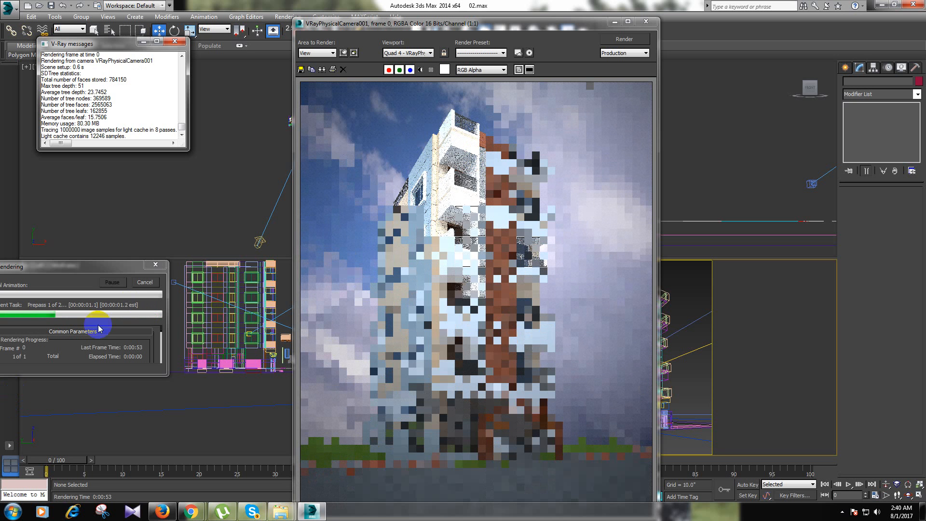
left_click(145, 282)
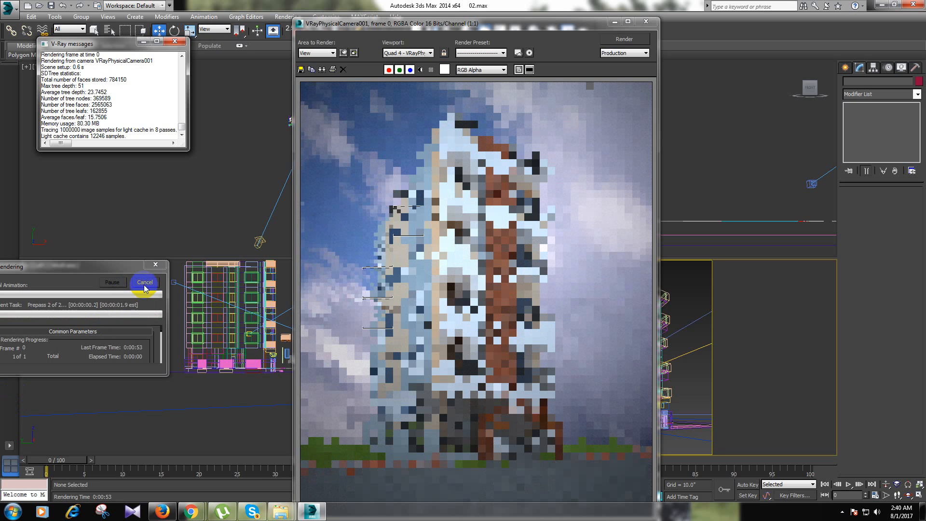
Step: Set the intensity multiplier of the merged direct light to 0.3
left_click(259, 242)
double_click(884, 294)
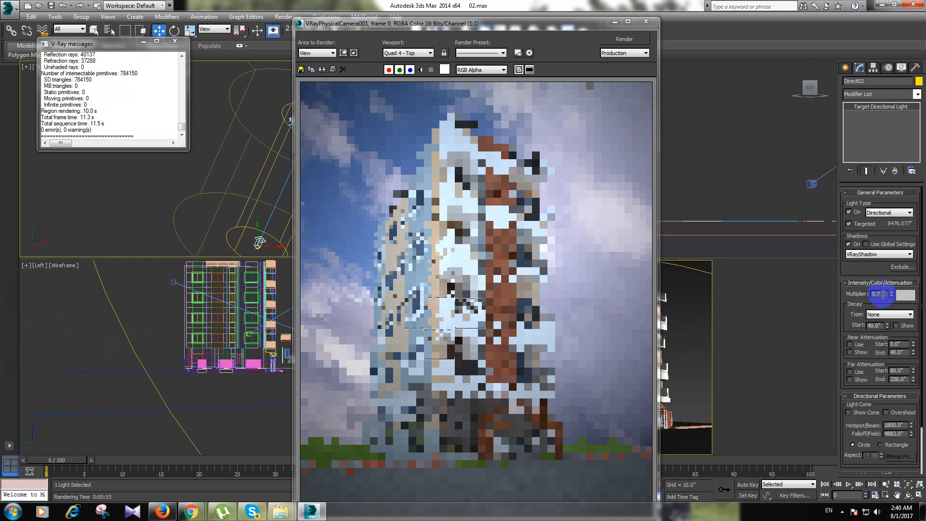
type(".")
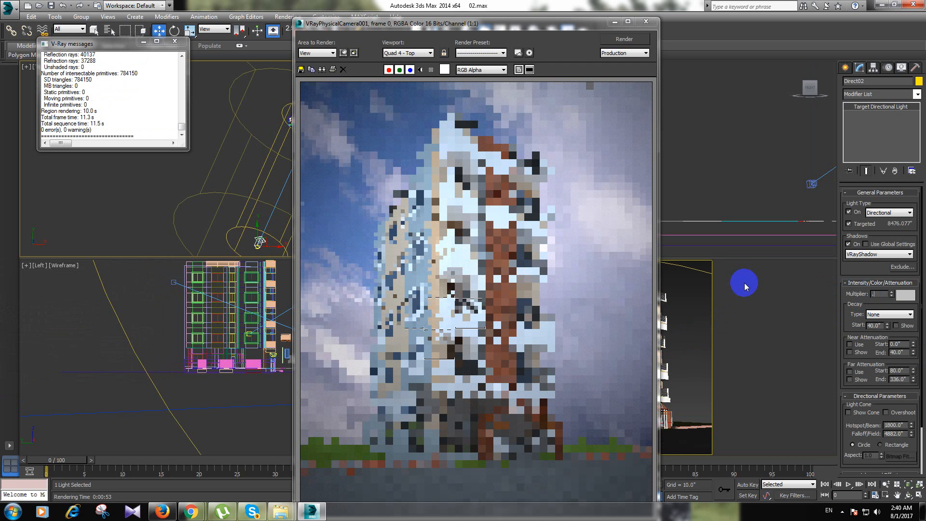
type("3")
Step: Render the full VRayPhysicalCamera001 view with the dimmed light and close the rendered frame
left_click(745, 341)
left_click(684, 309)
left_click(635, 41)
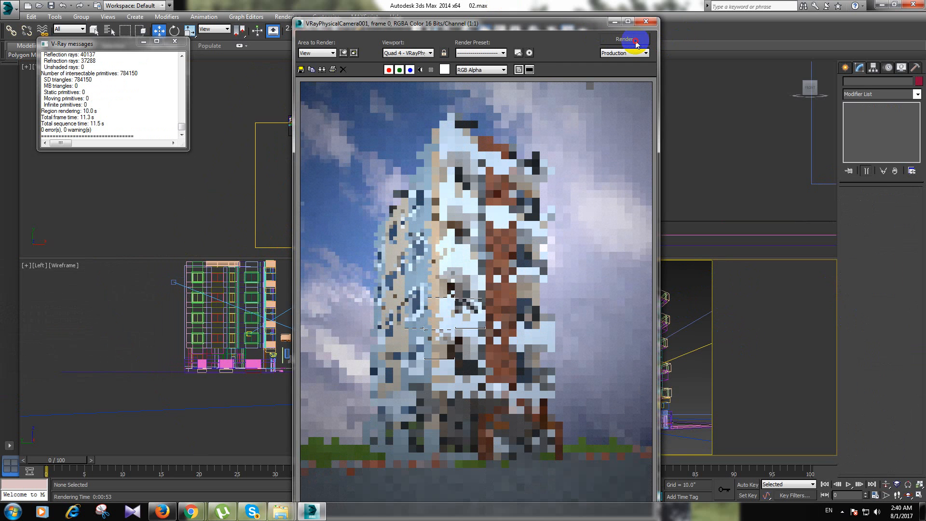
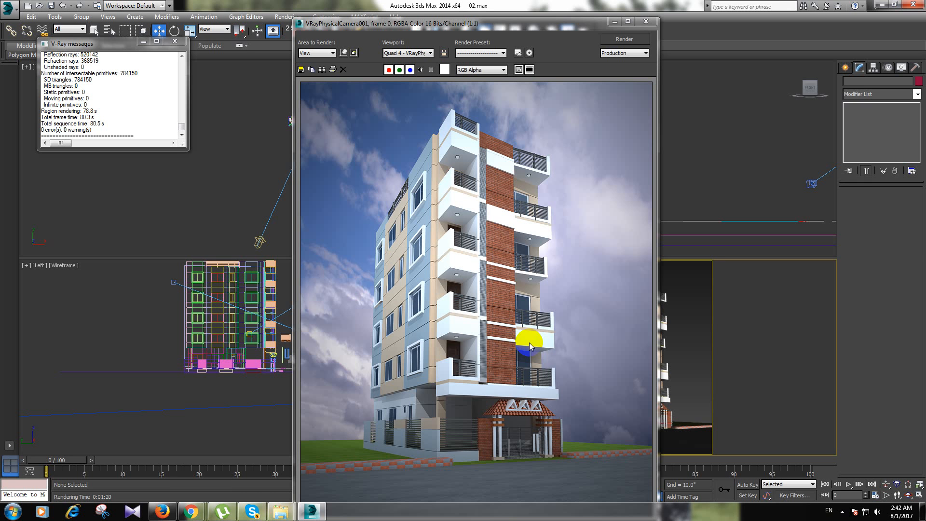
left_click(644, 22)
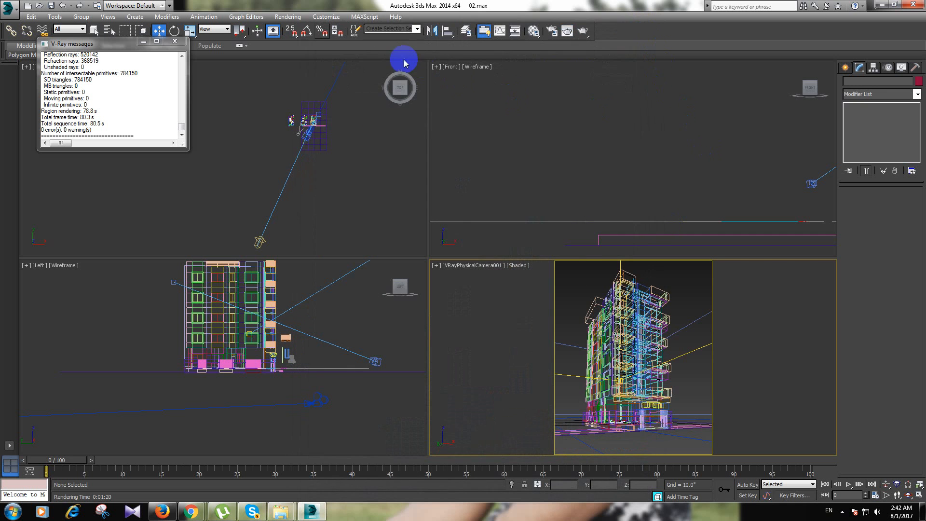
left_click(289, 17)
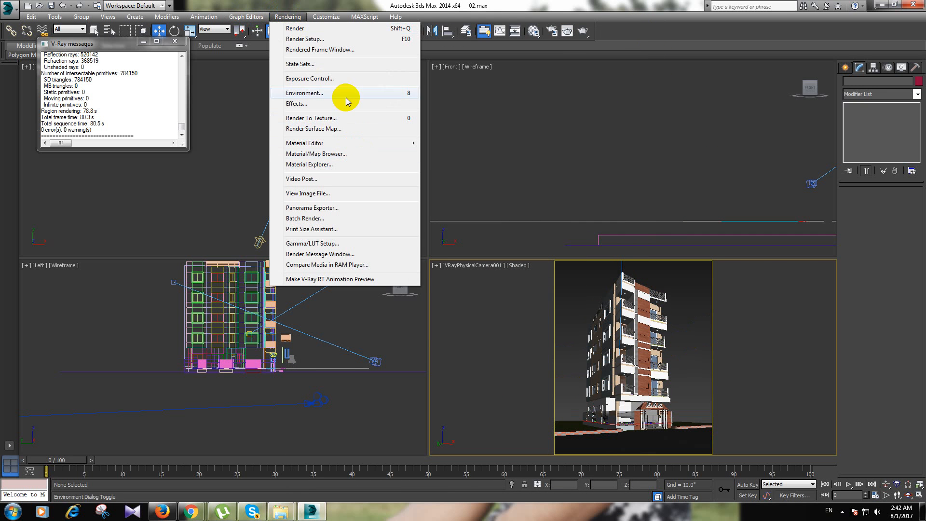
left_click(305, 39)
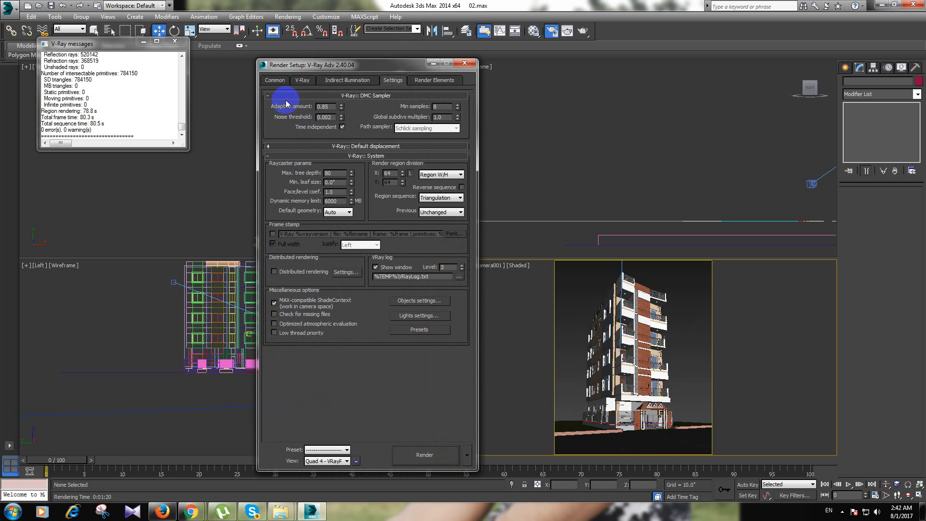
left_click(465, 63)
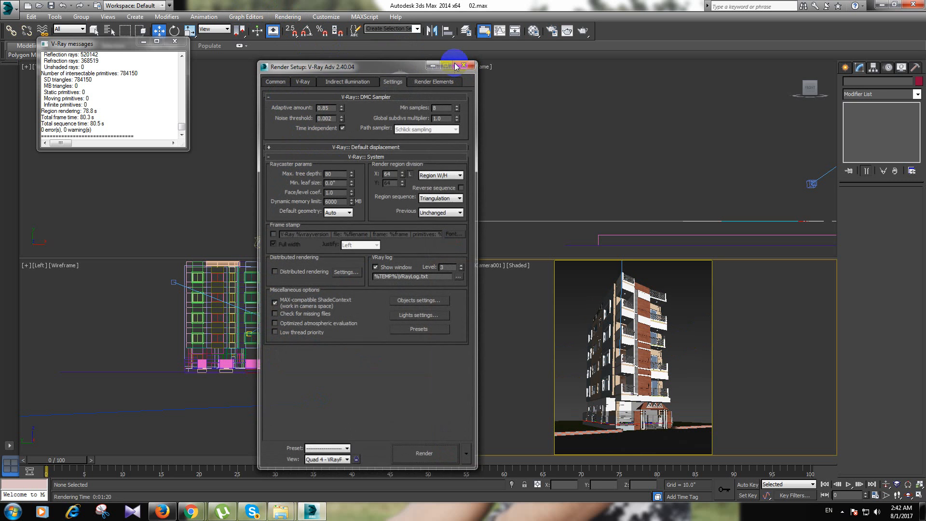
Step: Set the render output height to 3000 in the common render parameters, with the image aspect locked
left_click(288, 16)
left_click(289, 37)
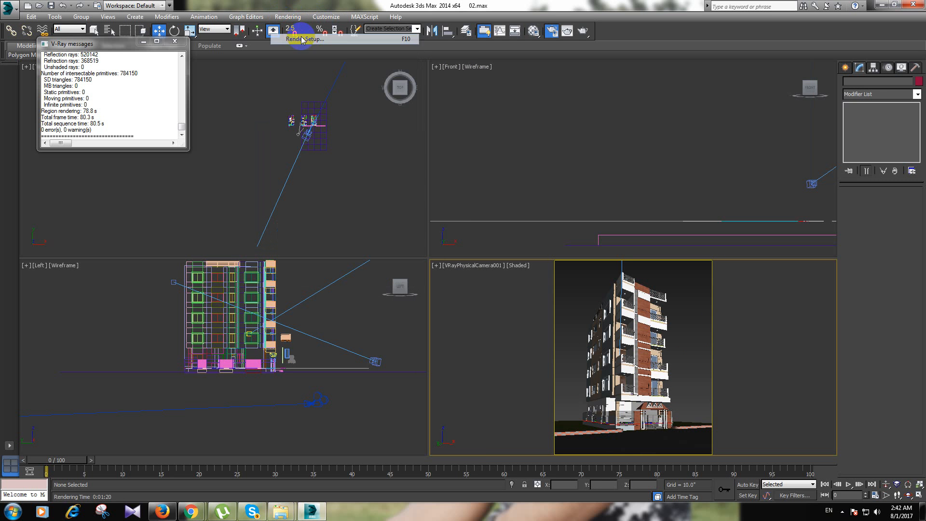
left_click(274, 82)
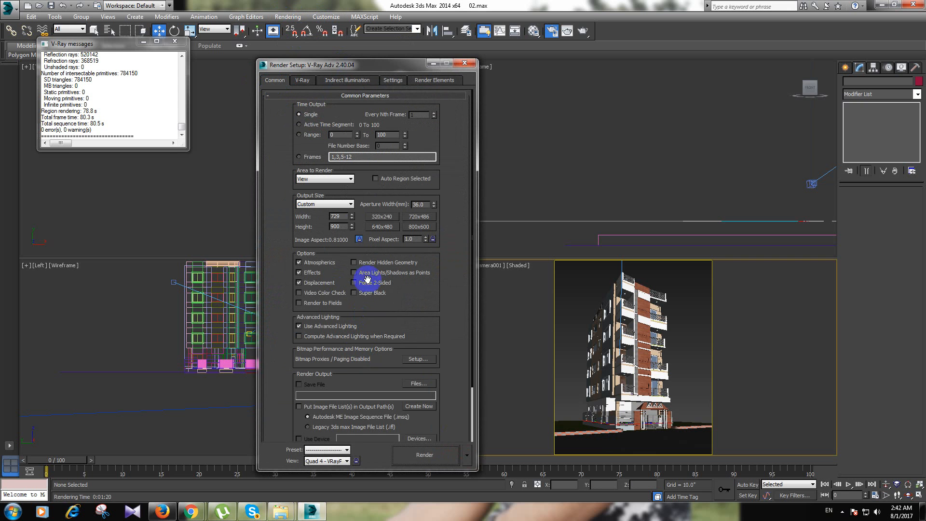
left_click(358, 239)
double_click(340, 227)
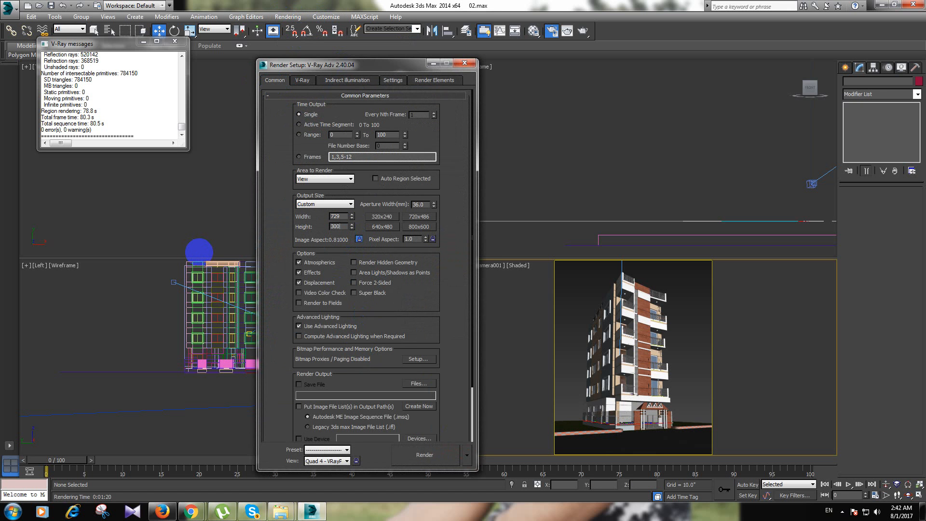
key("Return")
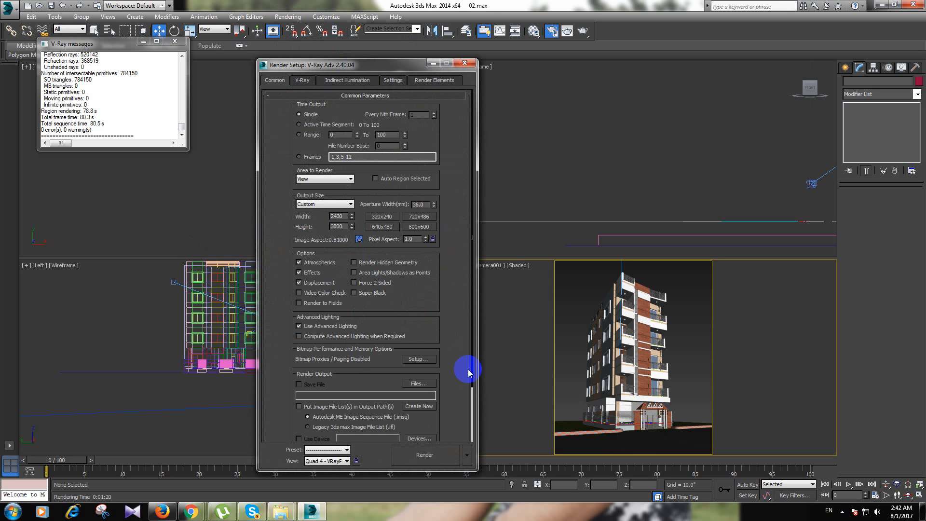
Step: Start choosing the render output file and browse to PERSONAL, MY PROJECT, MY PROJECT 3DS MAX on drive D
left_click(417, 384)
left_click(295, 162)
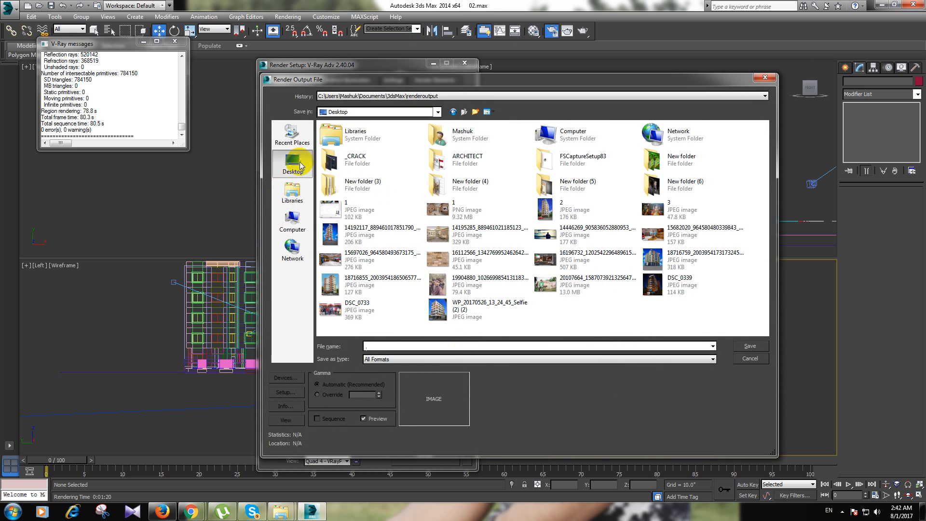
double_click(570, 132)
double_click(512, 144)
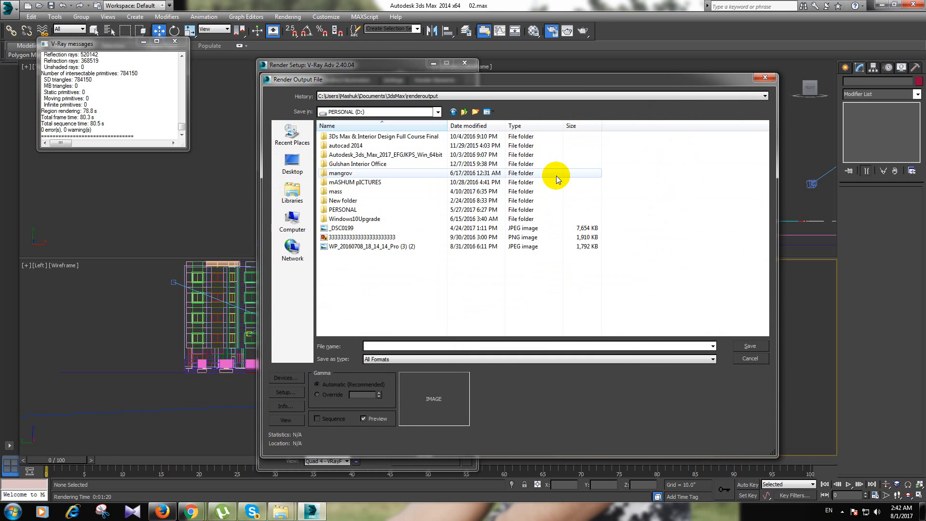
double_click(338, 209)
double_click(351, 224)
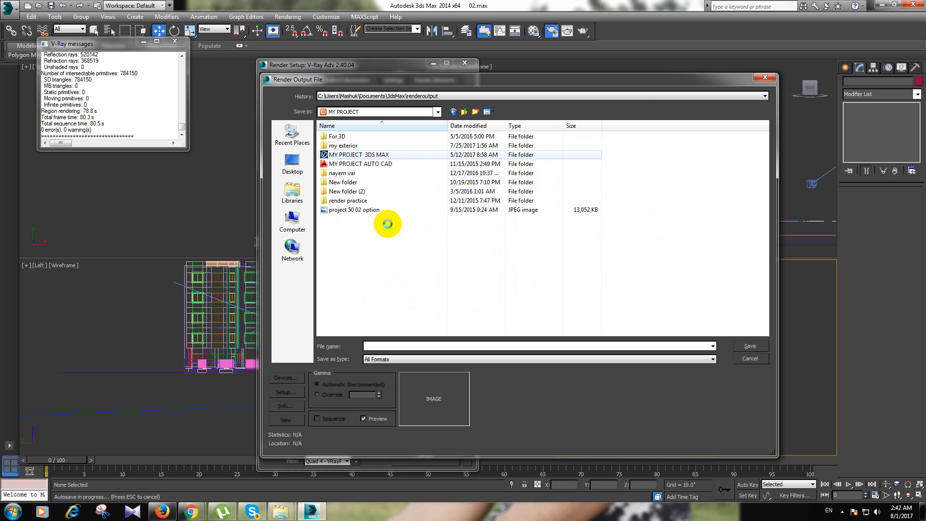
double_click(385, 159)
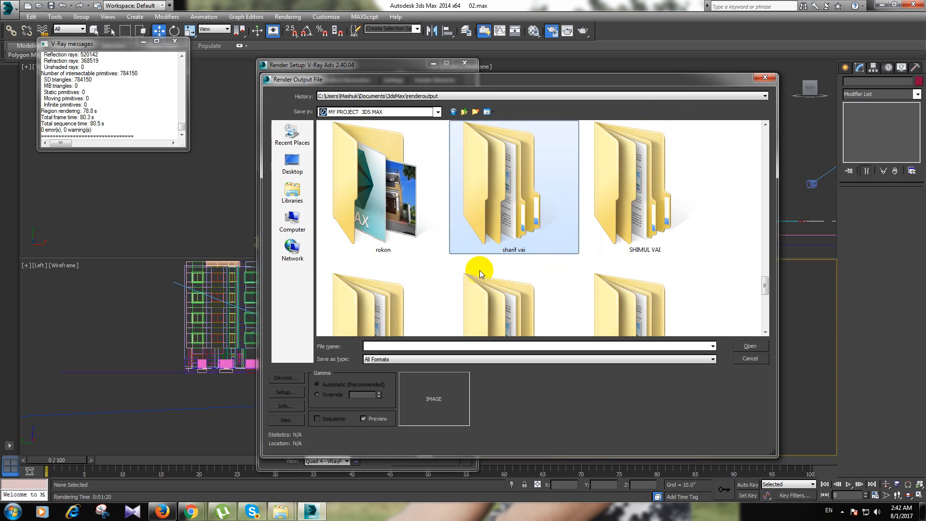
scroll(480, 270, "down", 5)
double_click(512, 207)
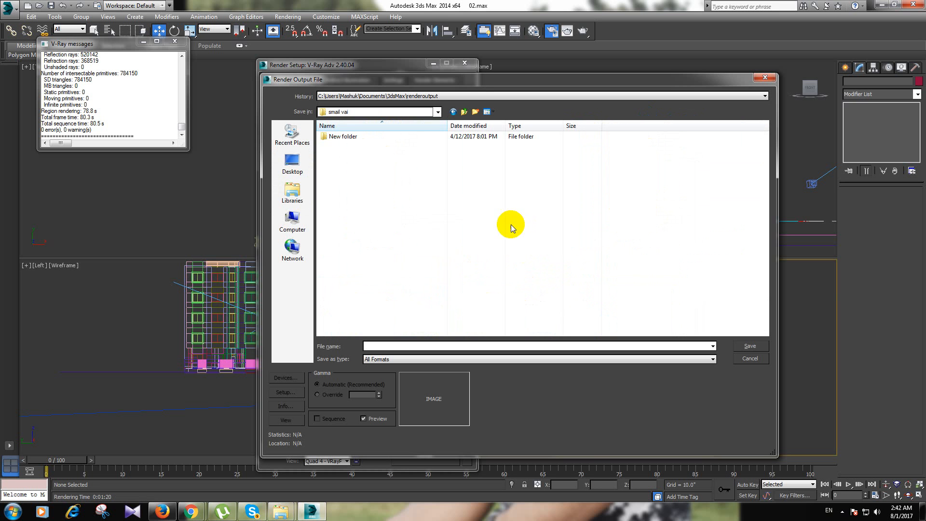
double_click(343, 141)
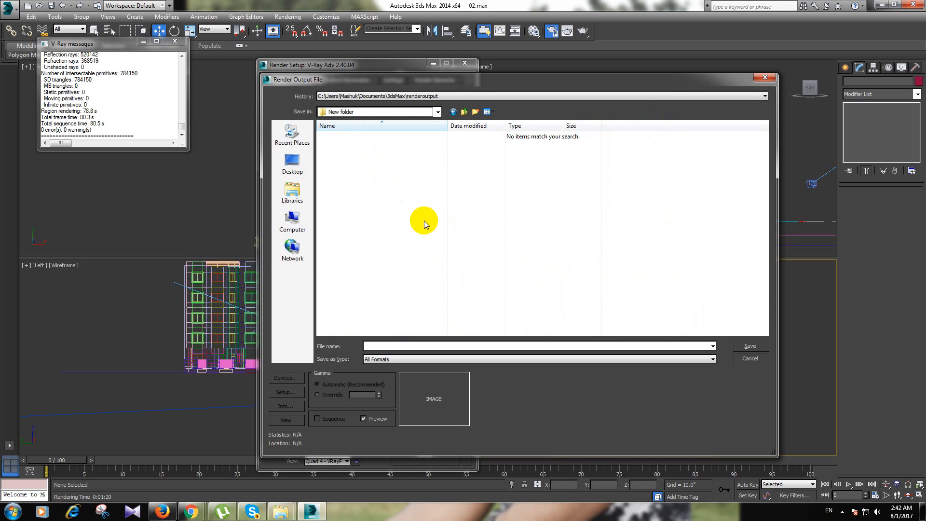
left_click(462, 114)
left_click(462, 114)
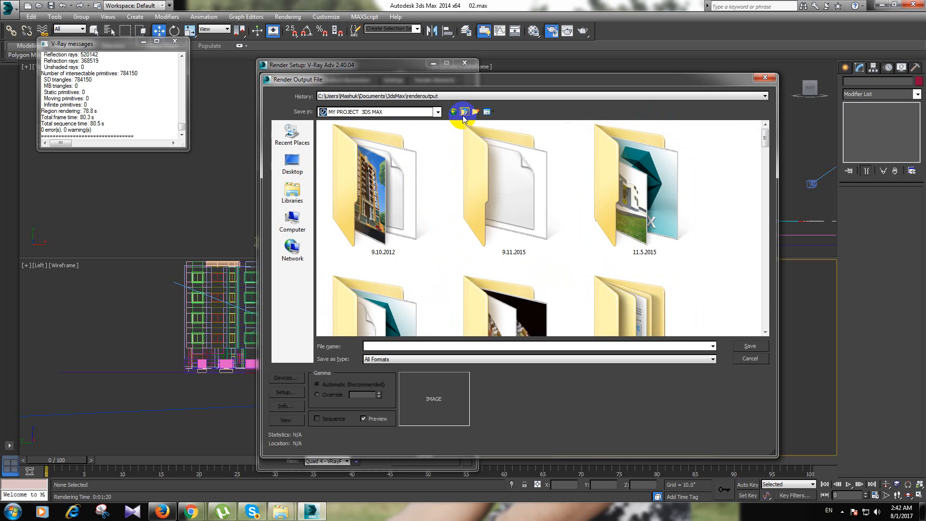
Step: Browse to the client's folder within MY PROJECT 3DS MAX and enter its subfolder New folder (10)
scroll(488, 207, "down", 5)
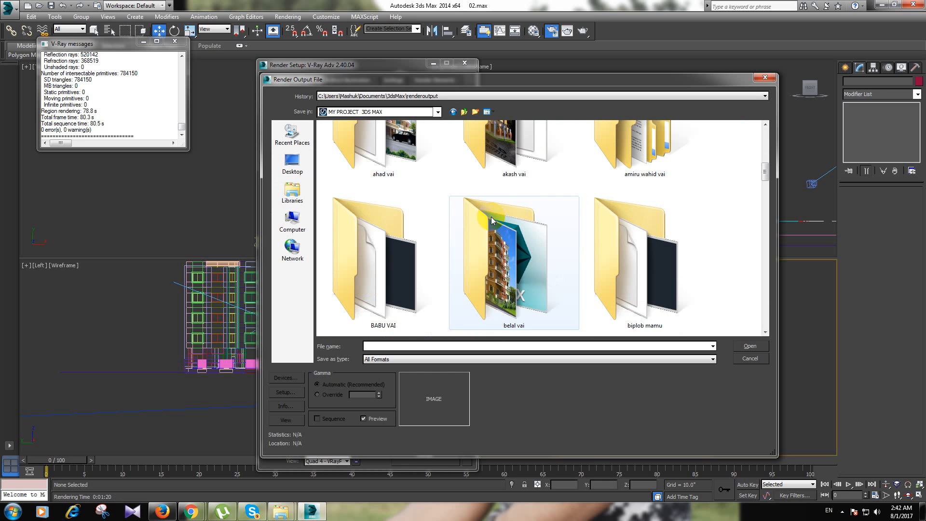
scroll(505, 187, "down", 1)
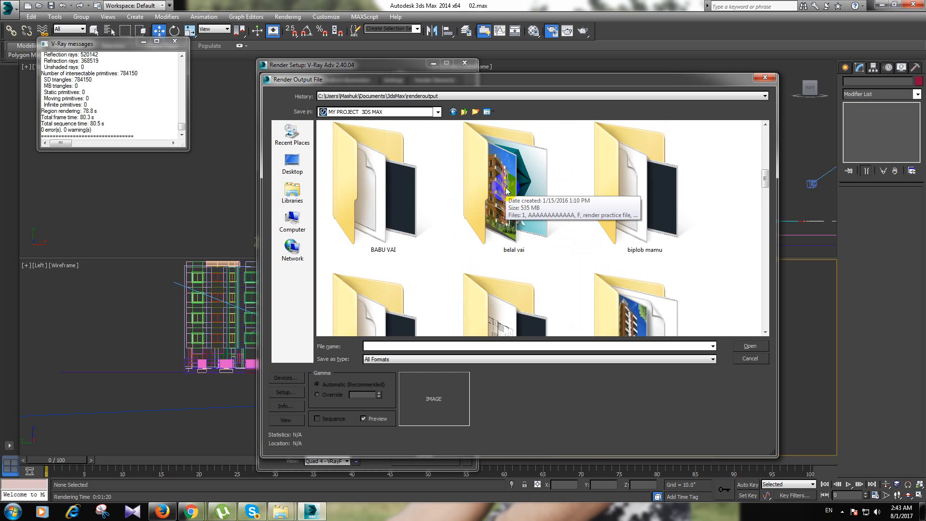
scroll(505, 187, "down", 8)
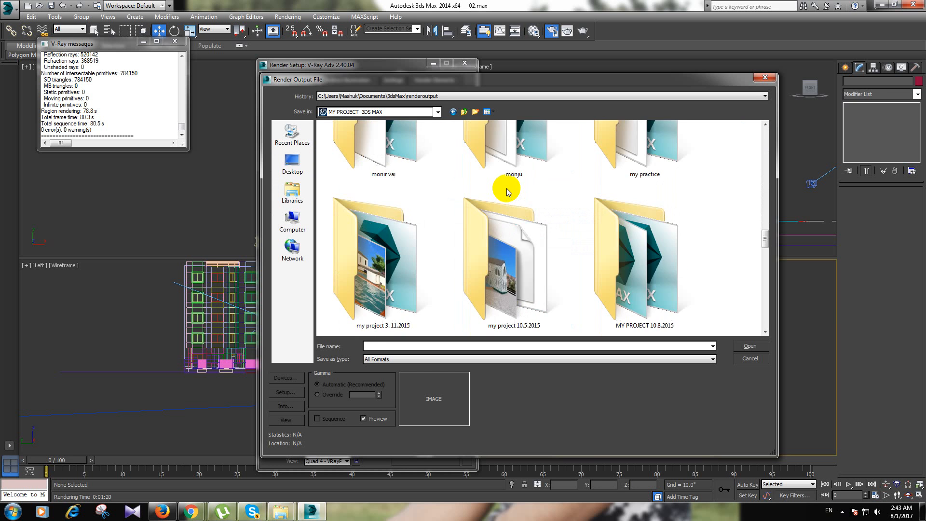
scroll(506, 188, "down", 8)
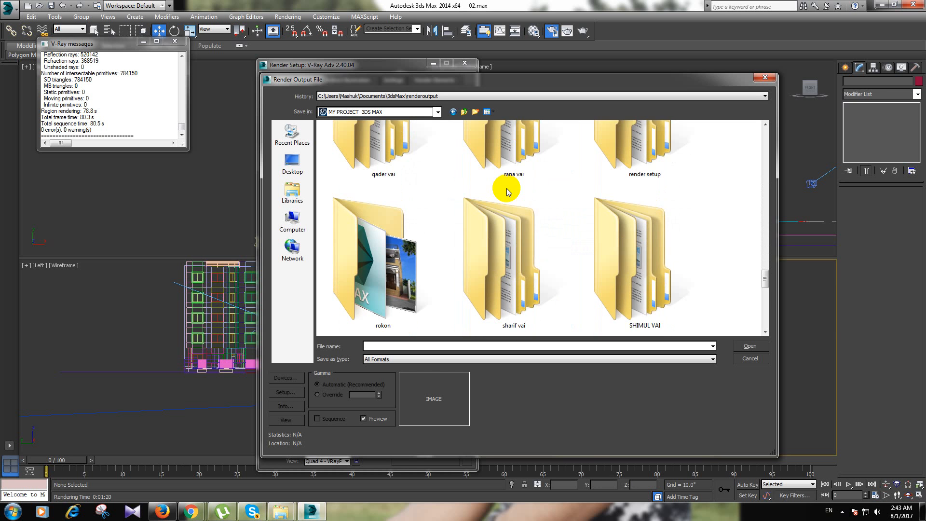
double_click(507, 160)
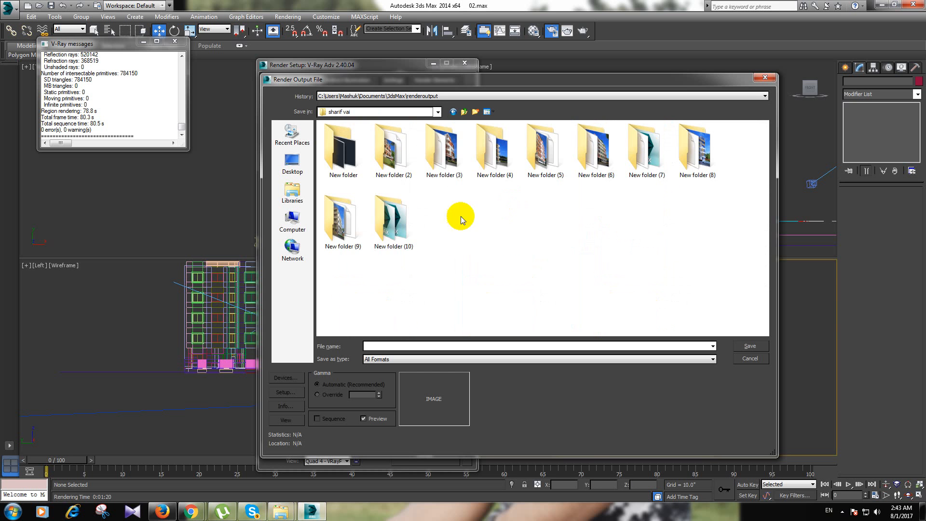
double_click(400, 238)
Step: Save the render output as a PNG image named 1, accepting the RGB 48 bit configuration with alpha channel
left_click(386, 359)
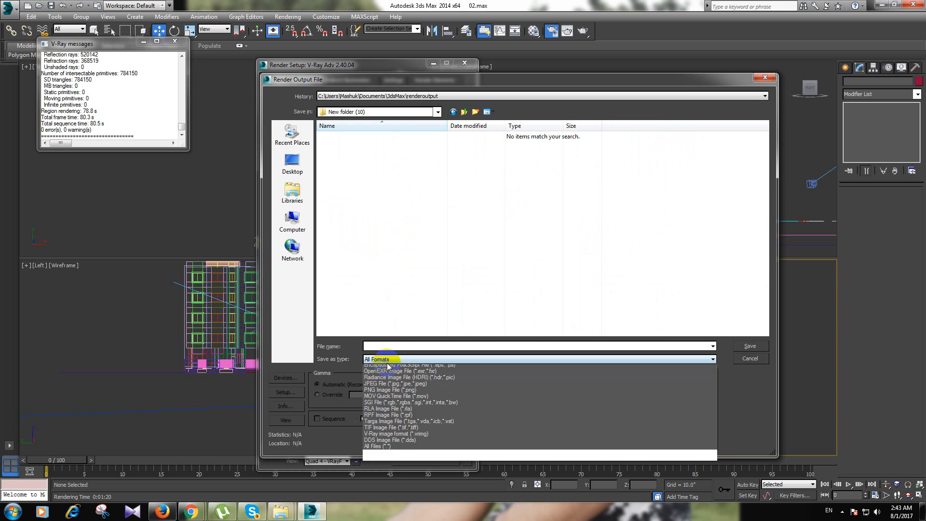
left_click(380, 419)
left_click(373, 347)
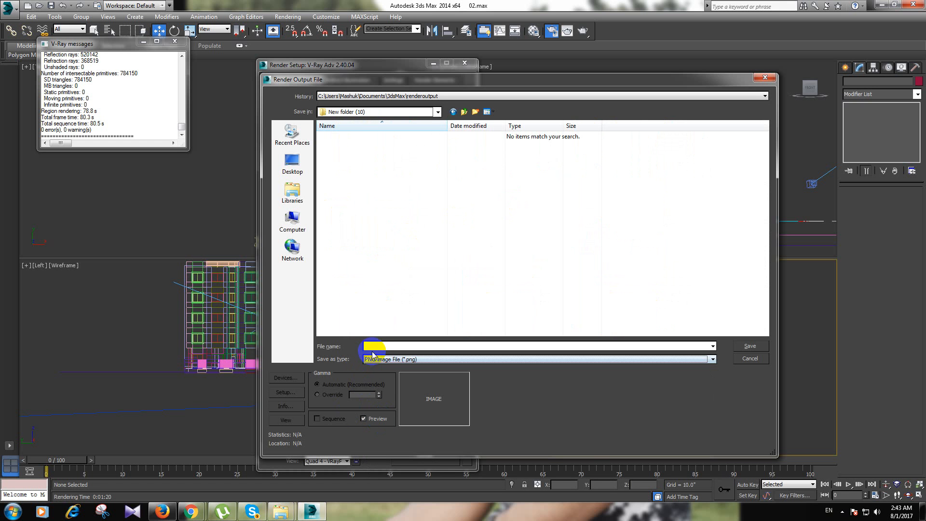
type("1")
left_click(758, 347)
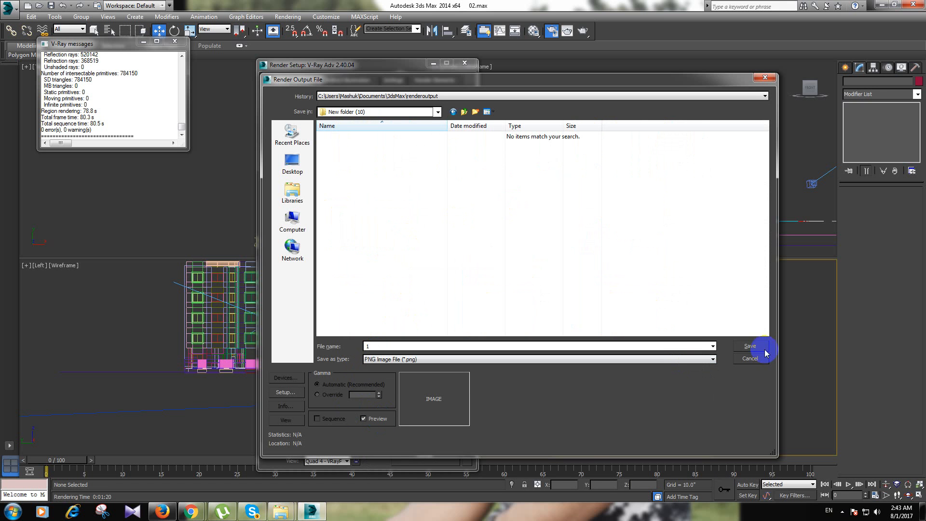
left_click(750, 348)
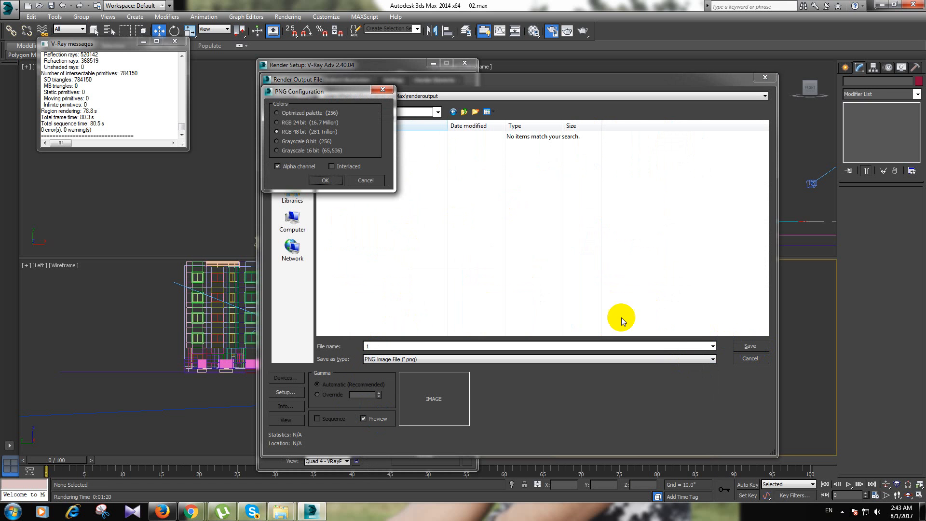
left_click(335, 180)
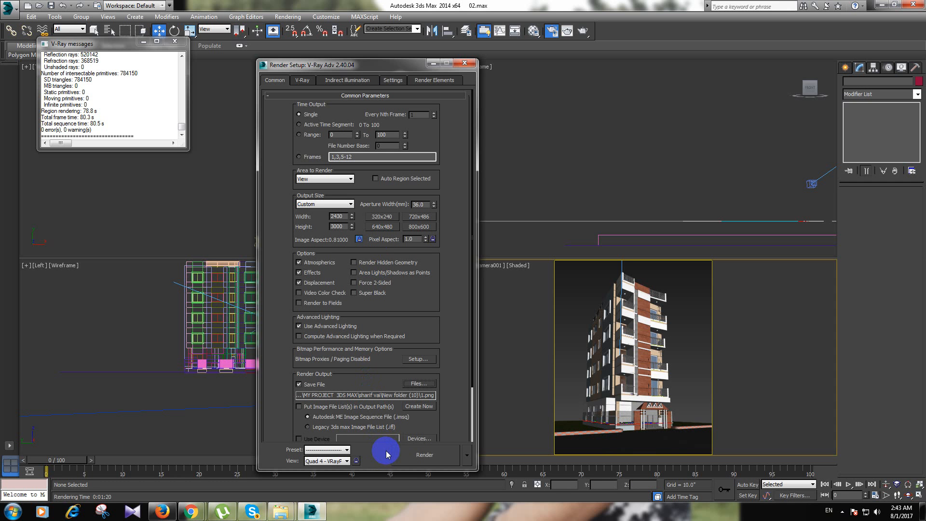
Step: Render the VRayPhysicalCamera001 view at 2430 by 3000 to the output file
left_click(424, 454)
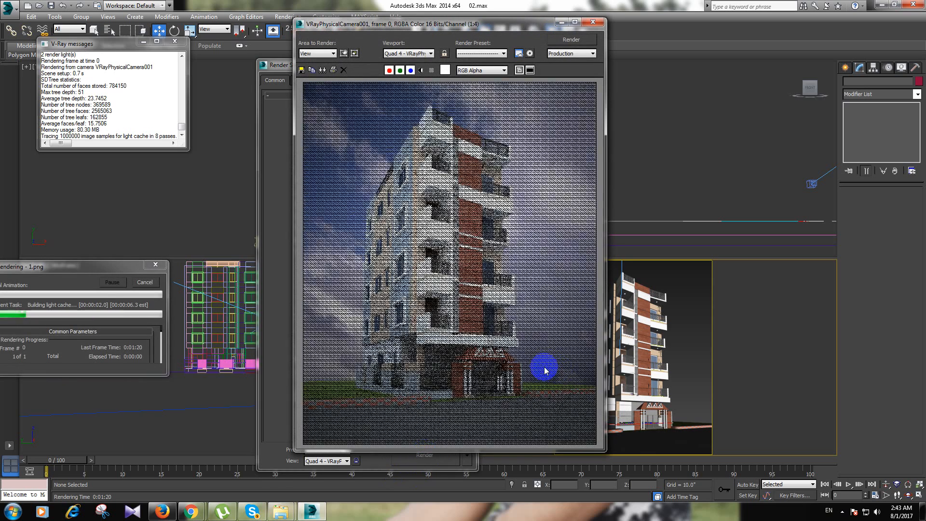
left_click(16, 514)
left_click(41, 303)
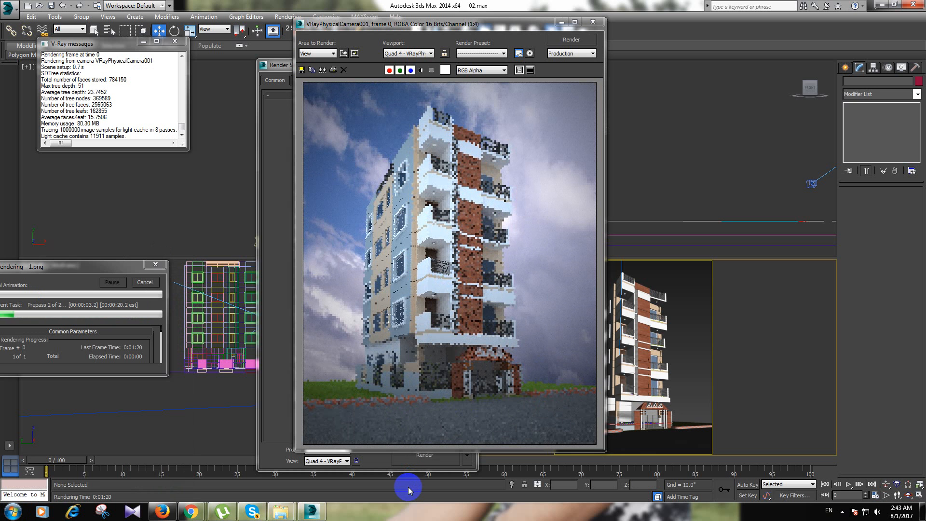
left_click(13, 512)
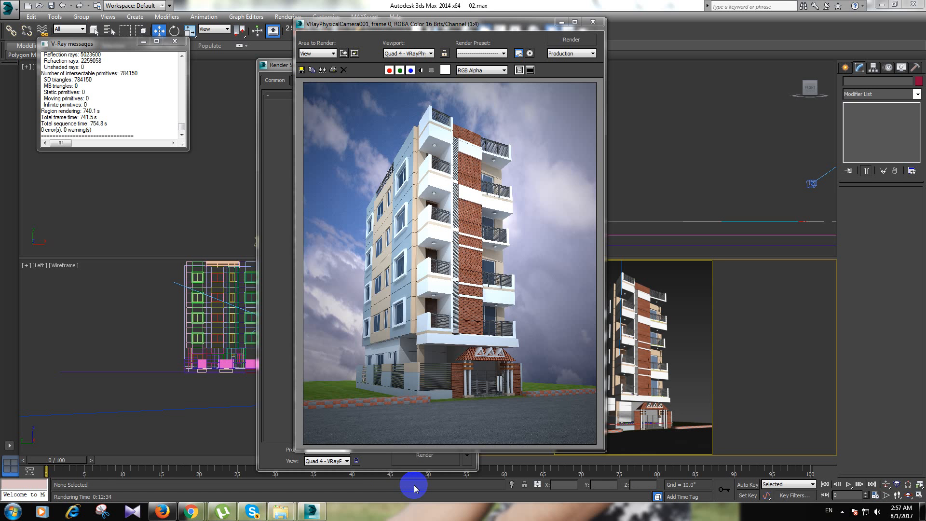
Step: Examine the entrance gate and lower floors up close in the finished render, and close the rendered frame
scroll(510, 405, "up", 2)
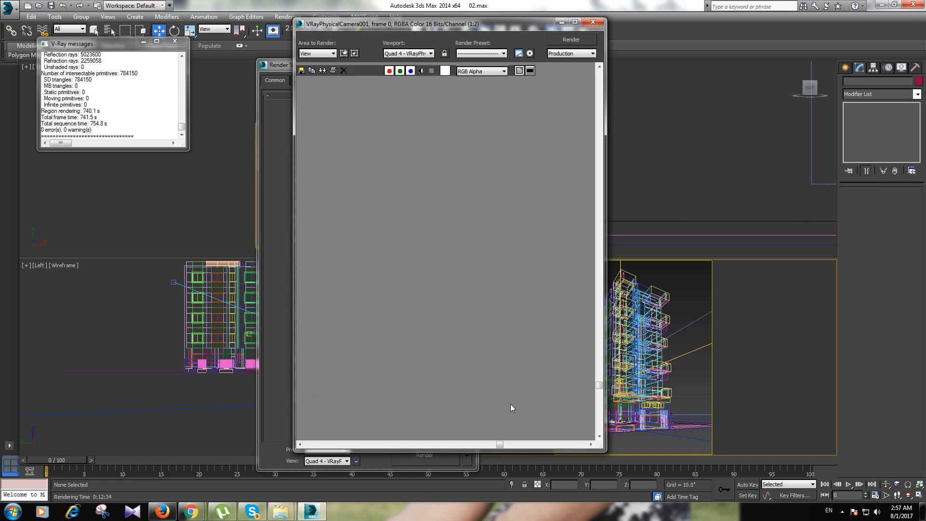
scroll(444, 374, "up", 1)
scroll(444, 374, "down", 1)
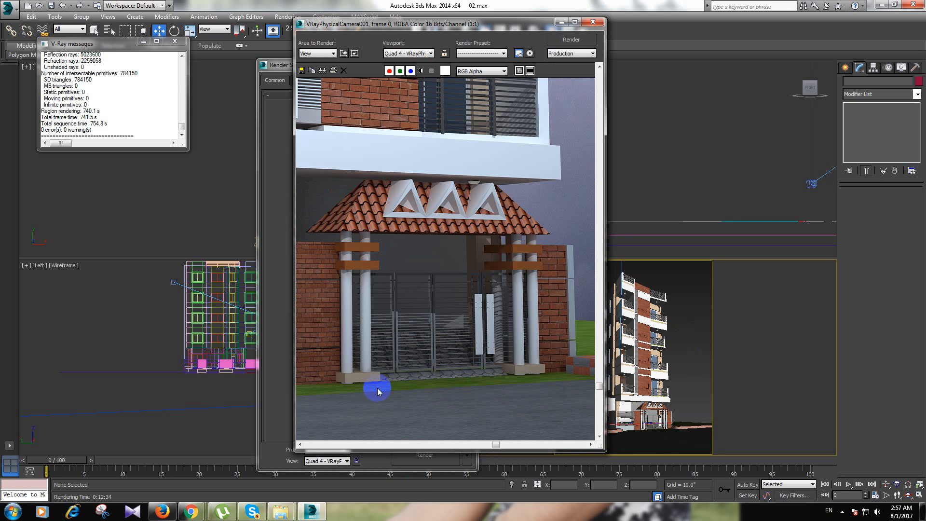
middle_click_drag(443, 391, 470, 389)
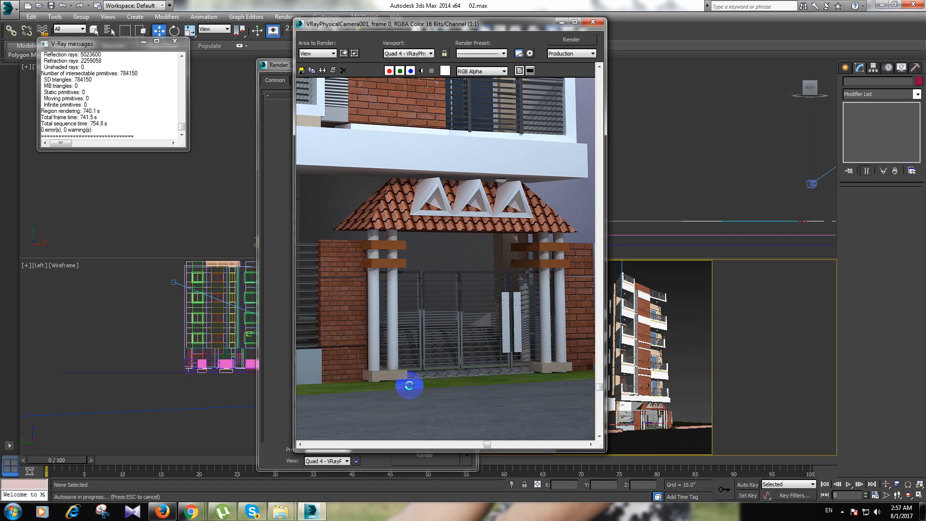
scroll(537, 384, "down", 1)
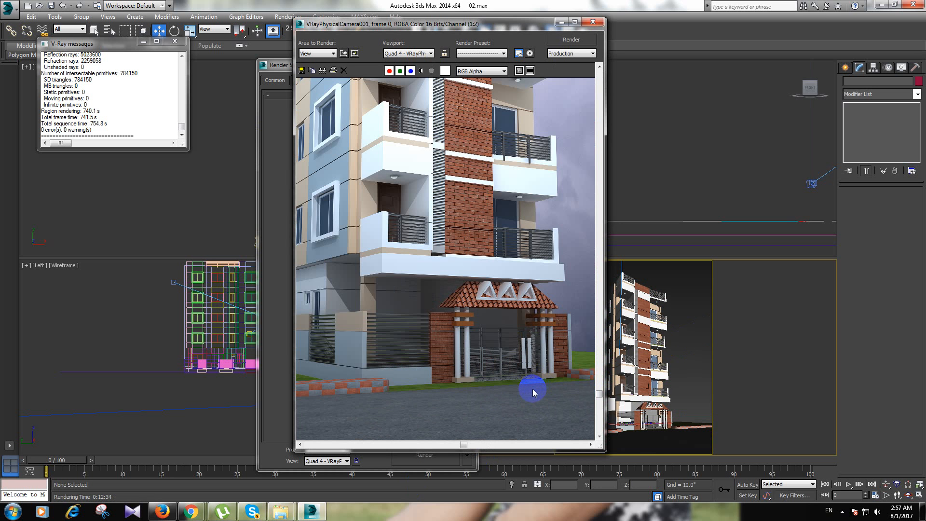
left_click(593, 22)
Step: Replace the camera view with a maximized orthographic viewport and close the render setup
left_click(623, 299)
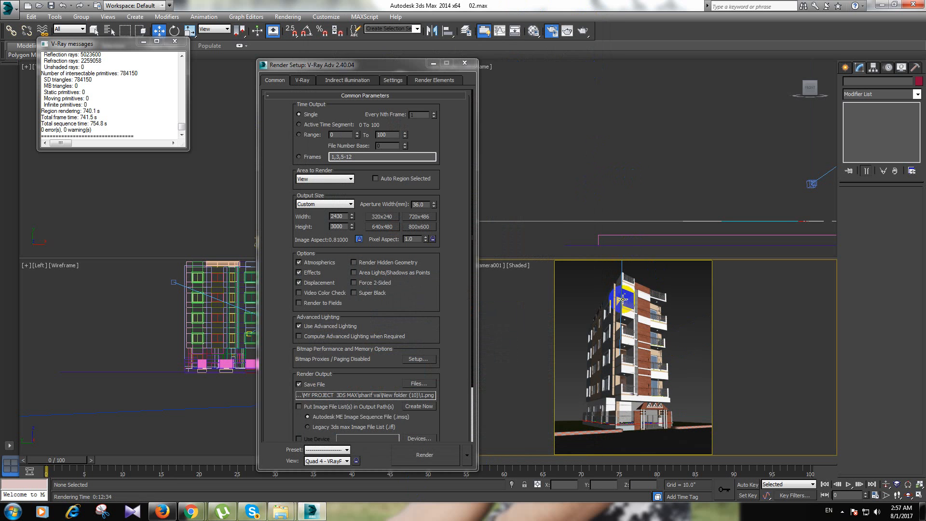
key("t")
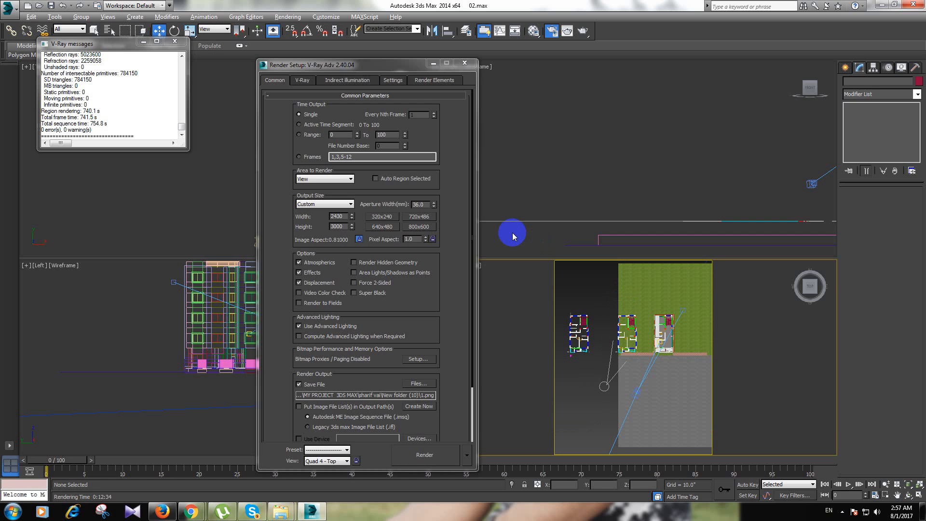
key("alt+w")
key("f")
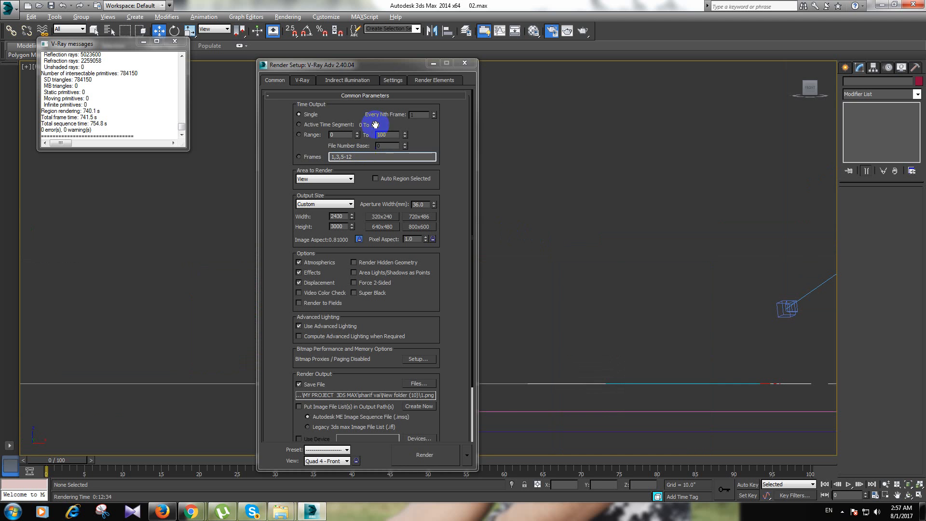
left_click(464, 63)
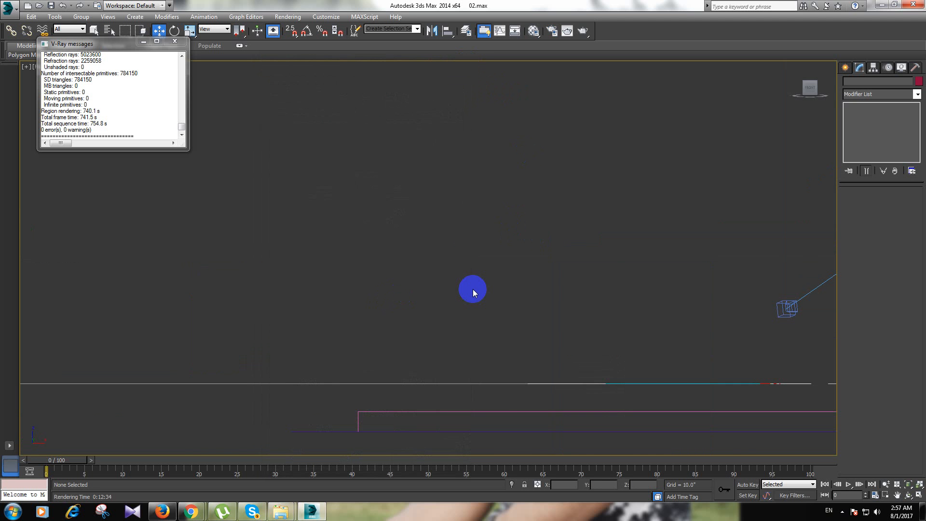
Step: Frame the building's street entrance in the Top view and close the V-Ray messages window
key("p")
middle_click_drag(473, 289, 414, 174)
scroll(418, 184, "down", 5)
scroll(419, 183, "down", 2)
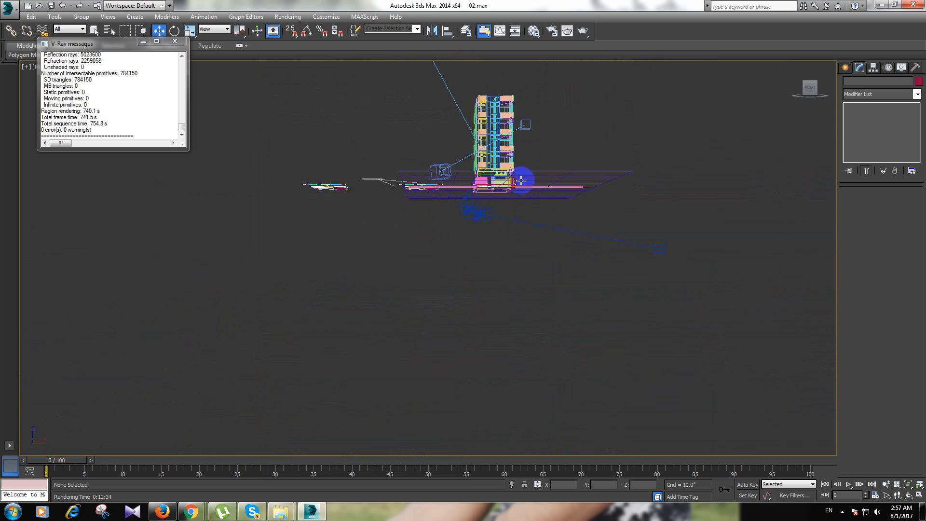
scroll(503, 182, "up", 8)
key("t")
scroll(529, 217, "down", 5)
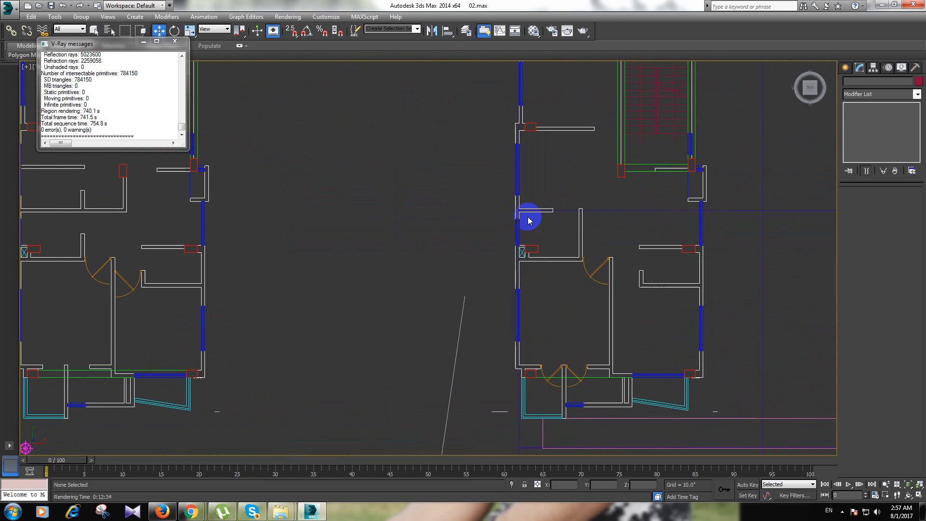
middle_click_drag(530, 218, 355, 148)
scroll(354, 148, "down", 3)
scroll(579, 209, "up", 7)
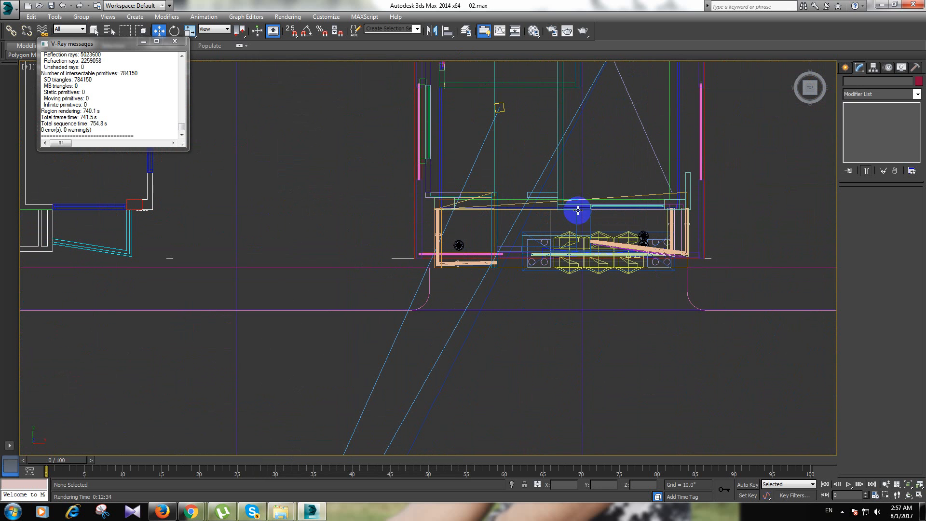
left_click(174, 41)
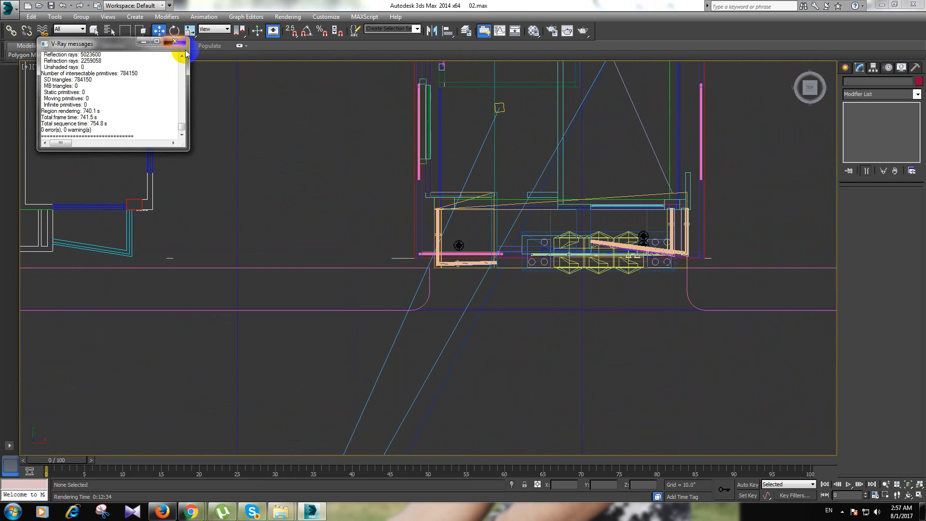
Step: Set the Top viewport's shading to Realistic
left_click(62, 67)
key("Escape")
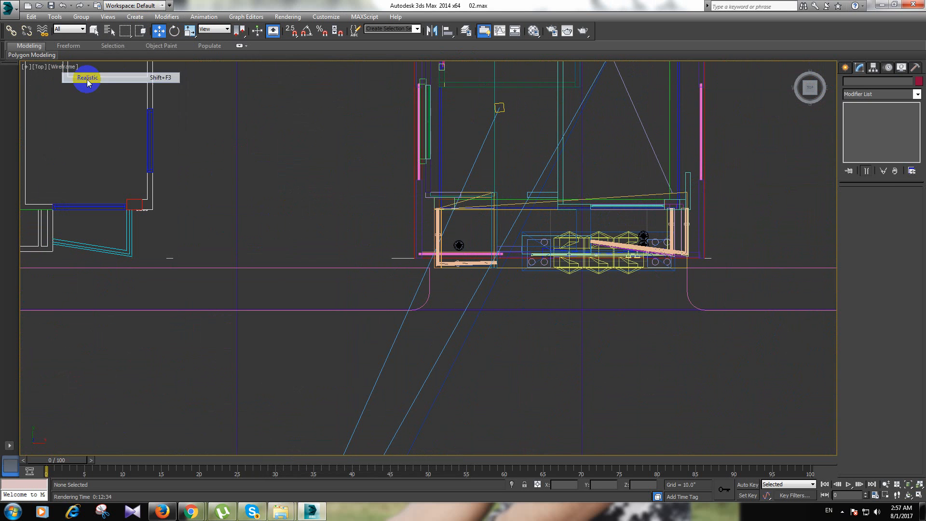
left_click(62, 67)
left_click(73, 75)
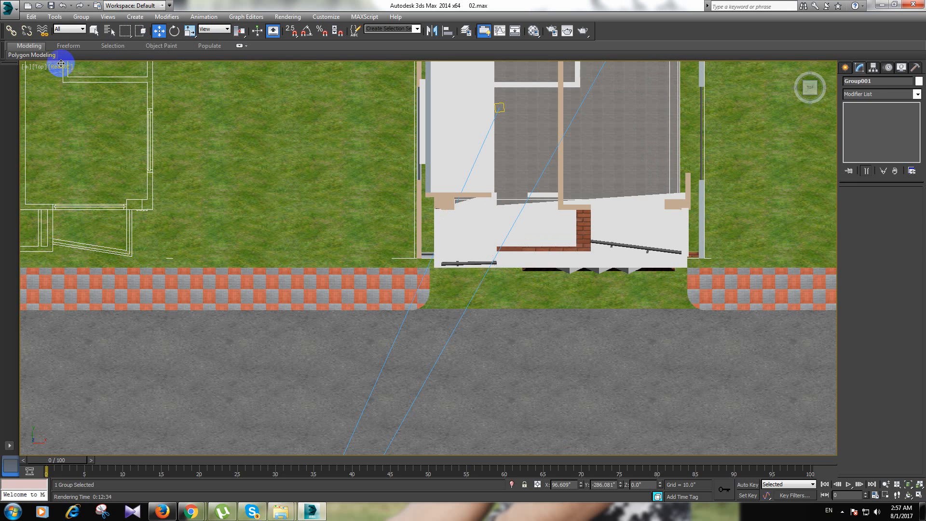
left_click(463, 360)
Step: Create a thin box about 257 by 45 inches across the gap between the checkered pavements before the gate
middle_click_drag(502, 314, 540, 278, "alt")
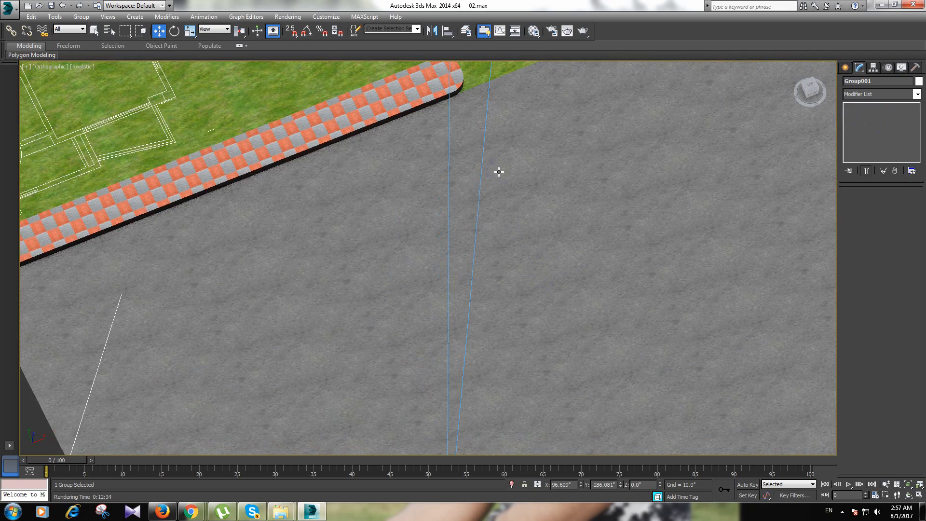
middle_click_drag(499, 172, 450, 349)
left_click(845, 67)
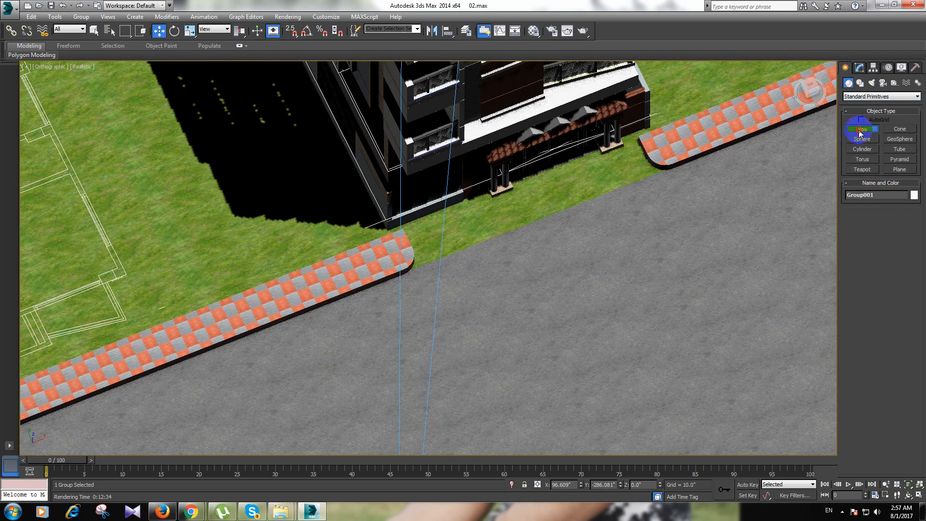
left_click(862, 129)
left_click_drag(404, 227, 664, 170)
right_click(654, 224)
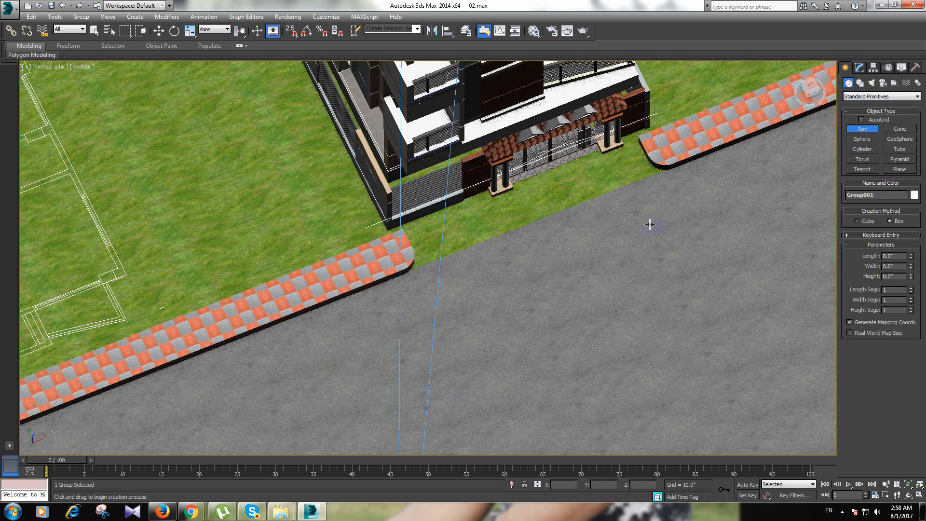
left_click(418, 197)
left_click_drag(402, 224, 660, 166)
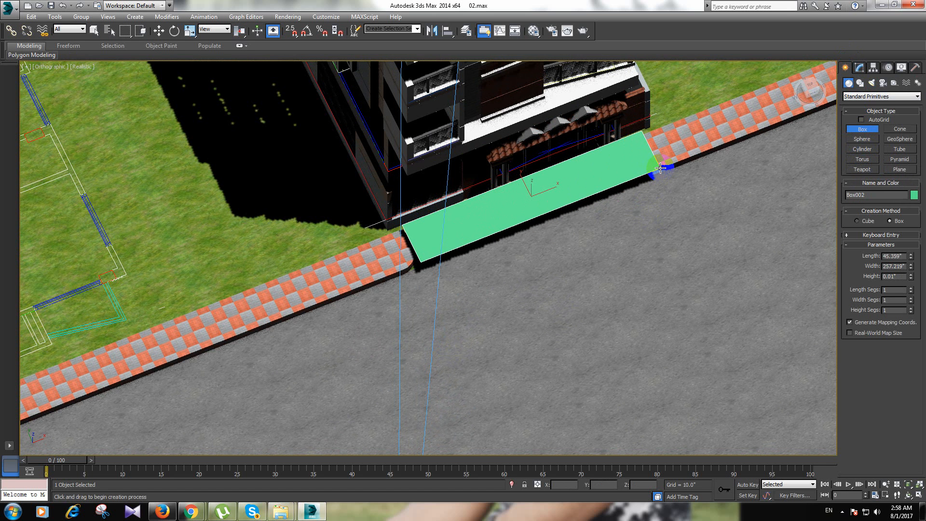
left_click(659, 178)
Step: Lower the new box to about Z -30.56 inches and shift it toward the gate to about Y -293.57 inches
key("w")
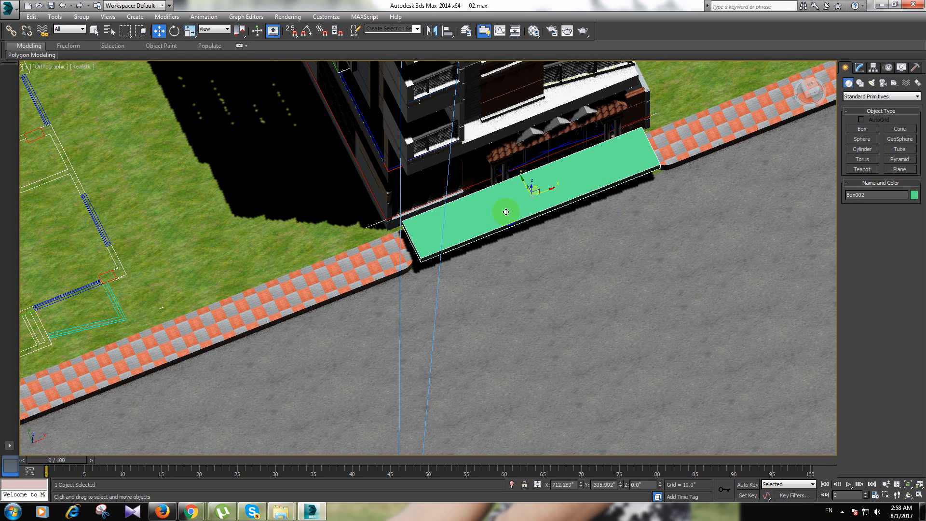
left_click_drag(531, 186, 530, 202)
middle_click_drag(530, 202, 581, 178, "alt")
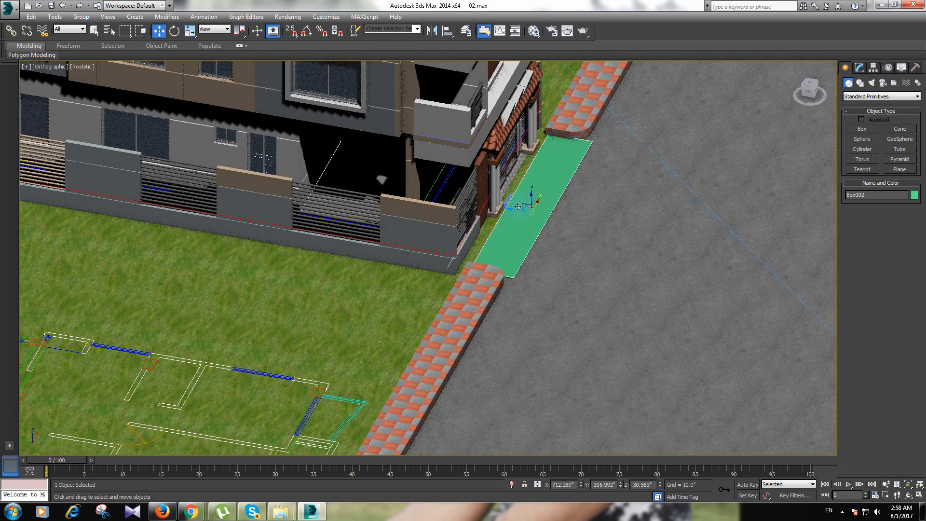
left_click_drag(513, 208, 501, 209)
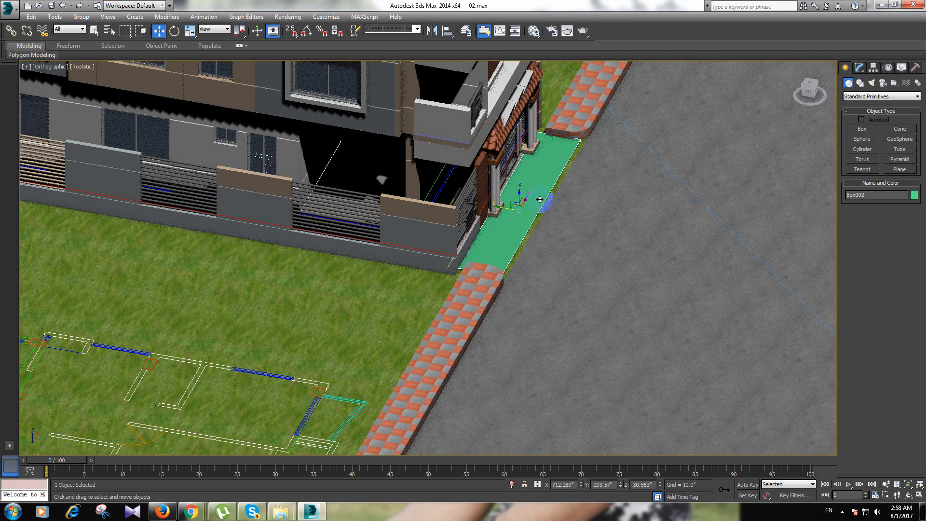
Step: Convert the green entrance slab to an Editable Poly
right_click(540, 200)
mouse_move(624, 287)
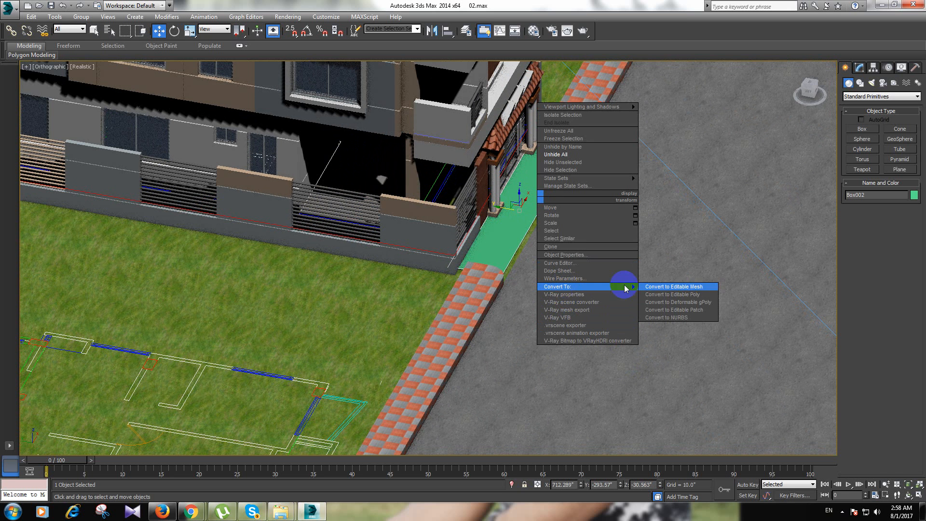
left_click(695, 296)
Step: Move the slab's road-side vertices outward to the pavement edge, making the slab about 49.7 inches deep, and leave vertex editing
left_click(852, 205)
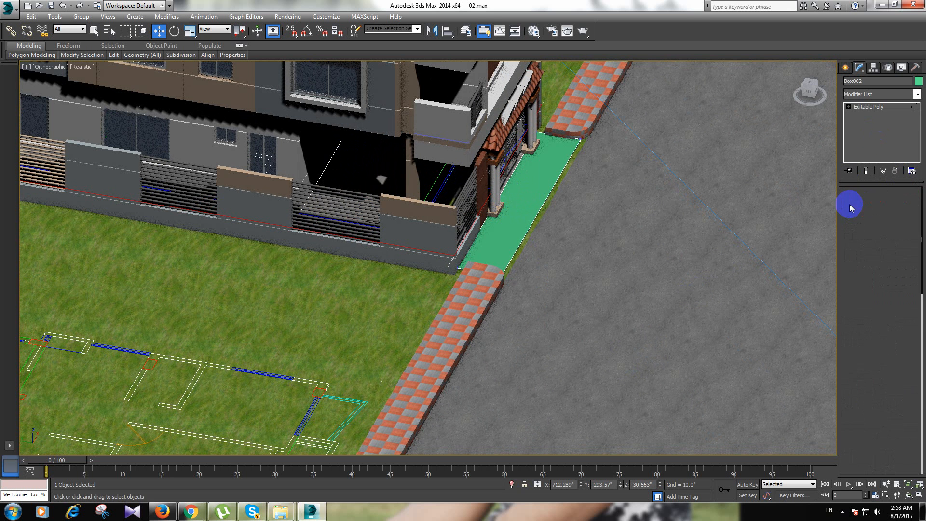
left_click_drag(482, 268, 483, 266)
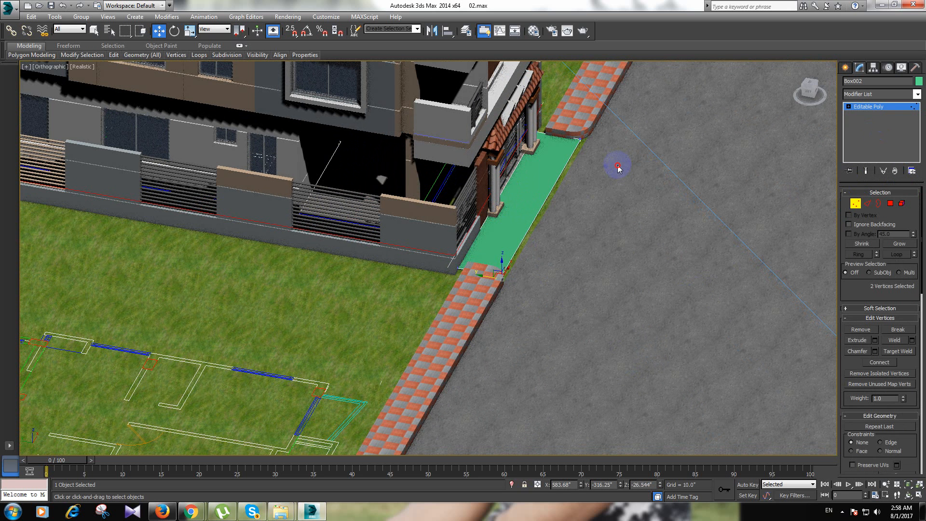
left_click_drag(618, 166, 568, 127)
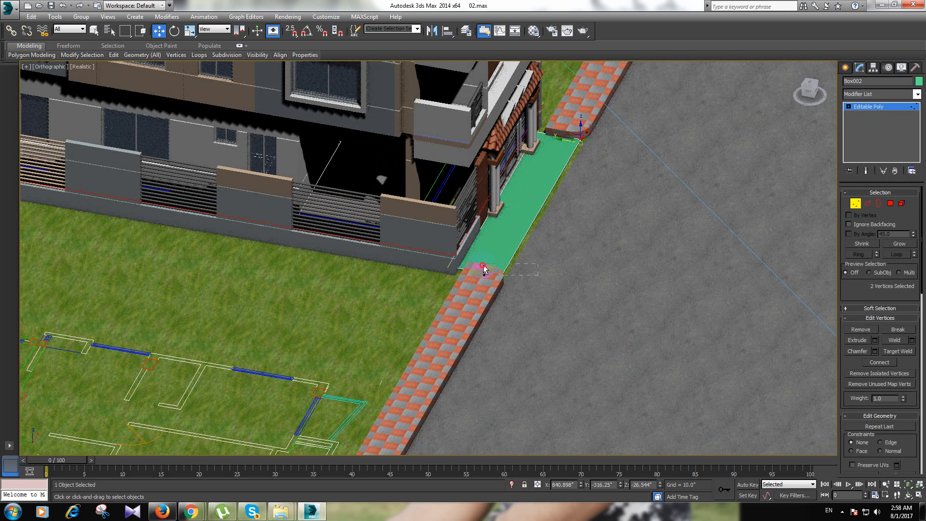
left_click_drag(484, 271, 484, 269, "ctrl")
left_click(539, 184)
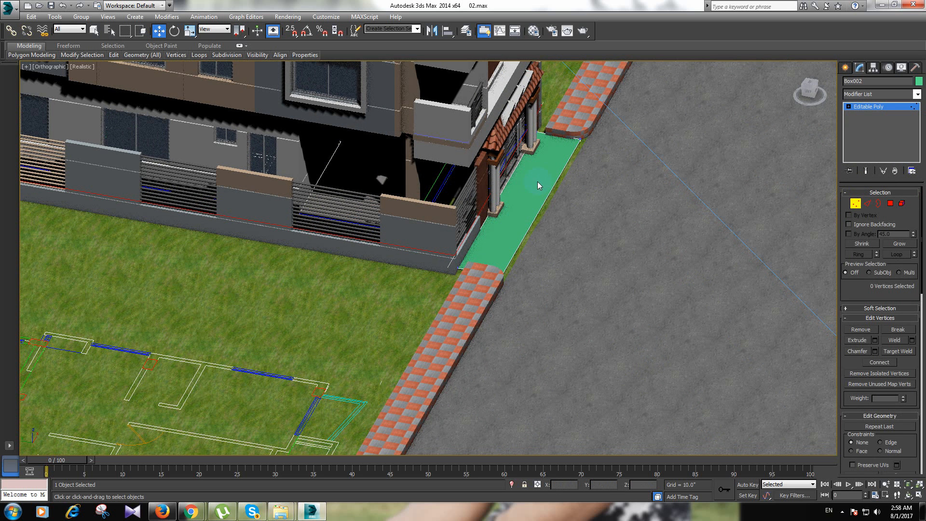
key("ctrl+z")
mouse_move(534, 184)
left_mouse_down()
mouse_move(581, 199)
mouse_move(543, 187)
left_mouse_up()
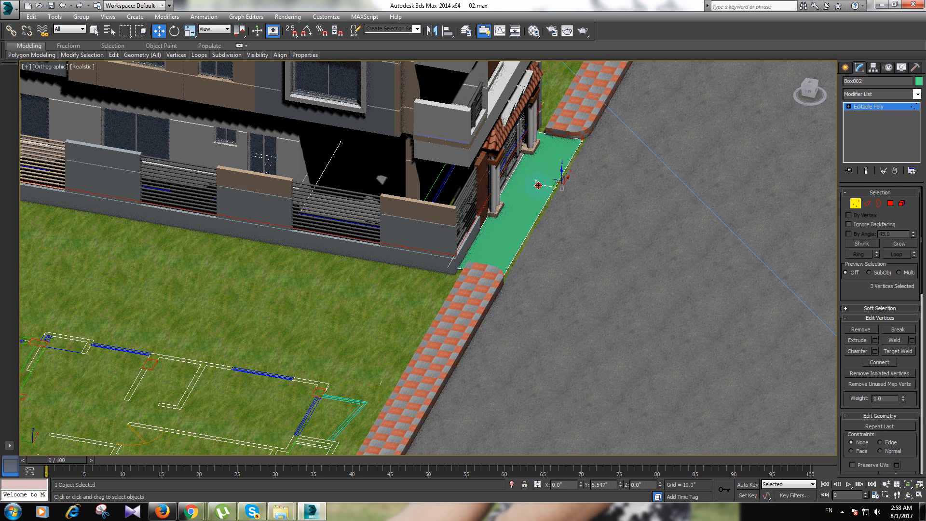
left_click(856, 203)
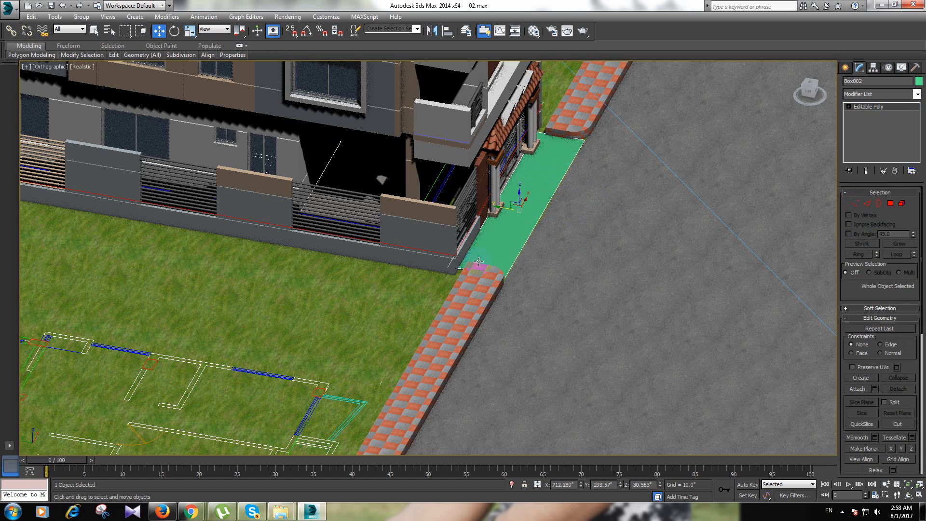
Step: Assign the checkered pavement material, Material #23, to the entrance slab
key("m")
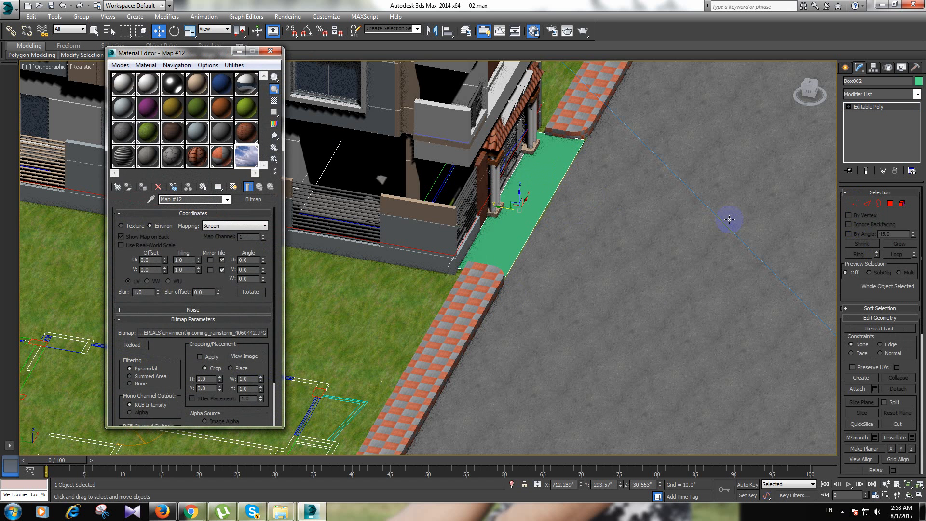
left_click(215, 160)
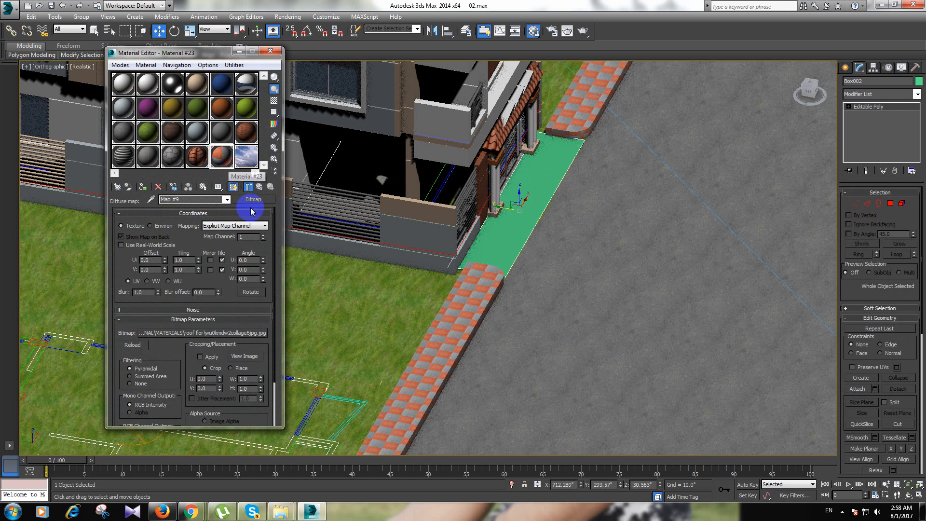
left_click(143, 188)
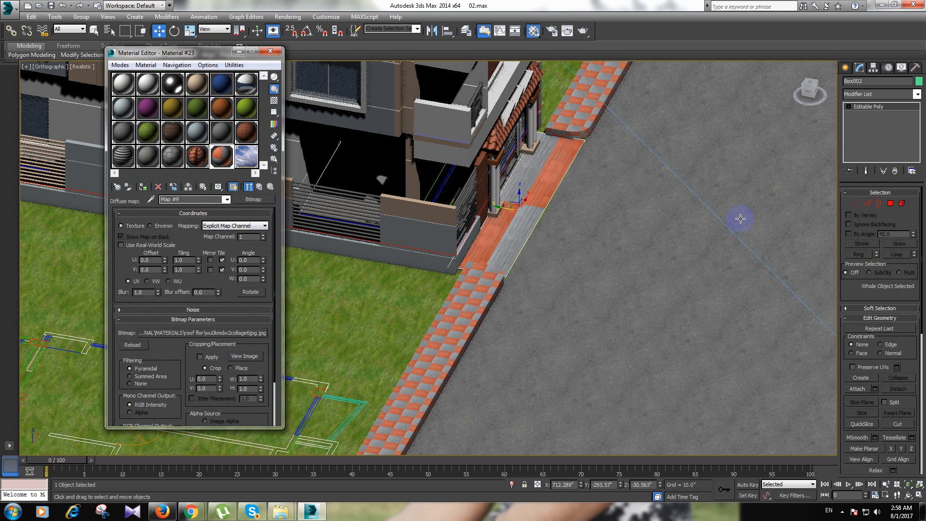
Step: Add a UVW Map modifier with Box mapping to the slab, about 41.75 inches long and 36.05 inches wide
left_click(871, 94)
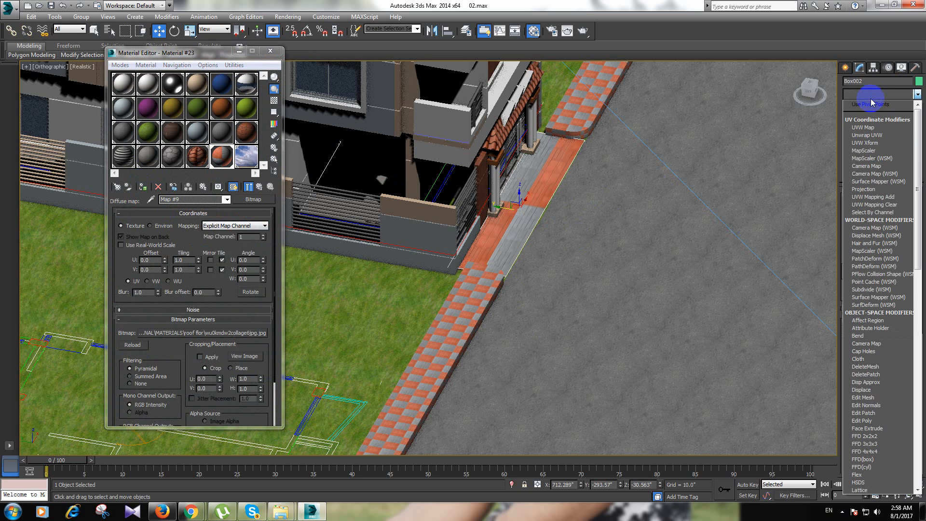
left_click(863, 128)
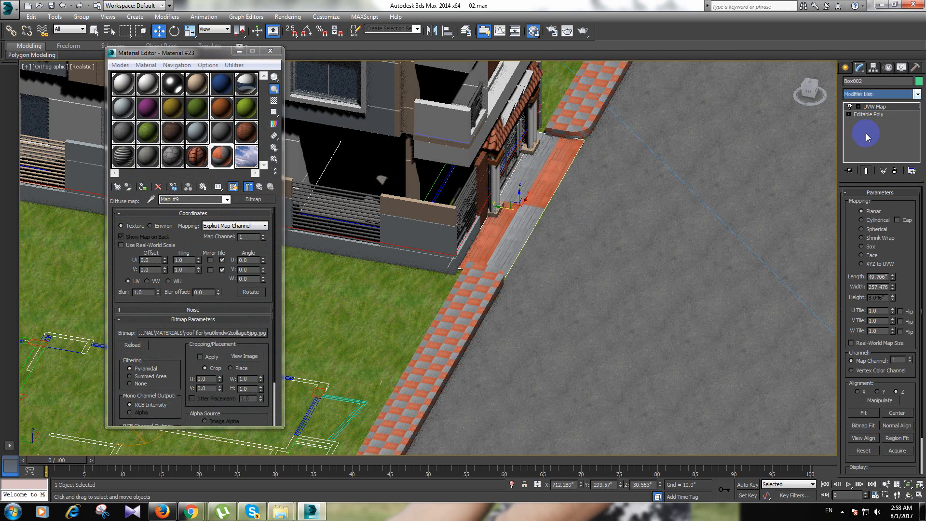
left_click(867, 248)
left_click_drag(891, 279, 888, 330)
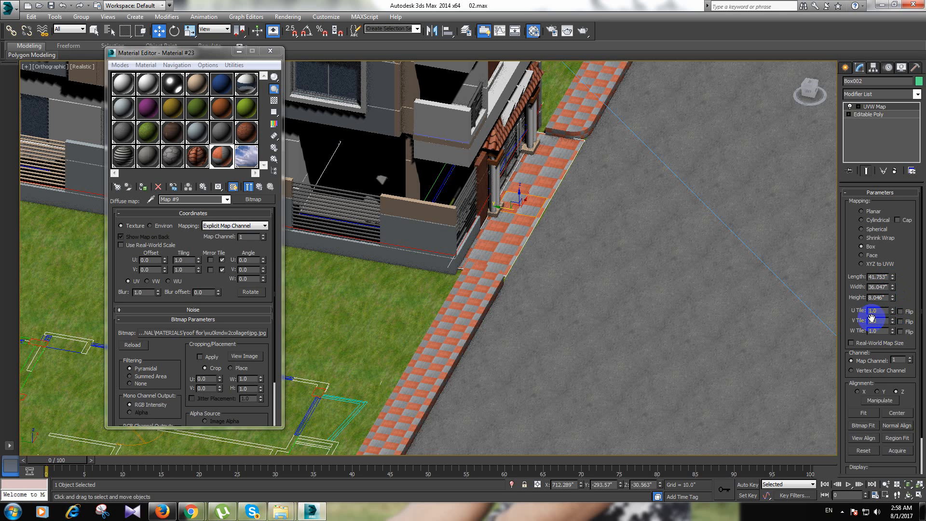
Step: Switch the viewport to VRayPhysicalCamera001 and turn on its safe frame
key("c")
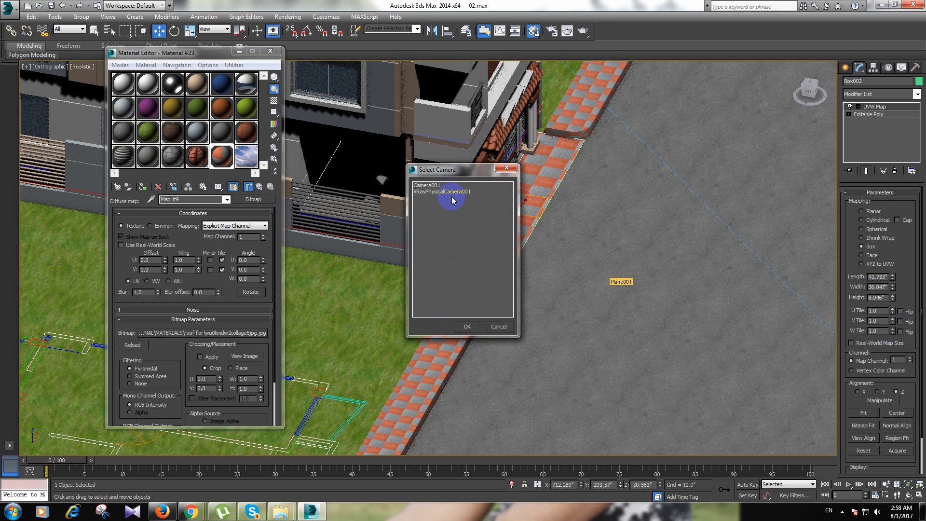
left_click(451, 192)
left_click(470, 327)
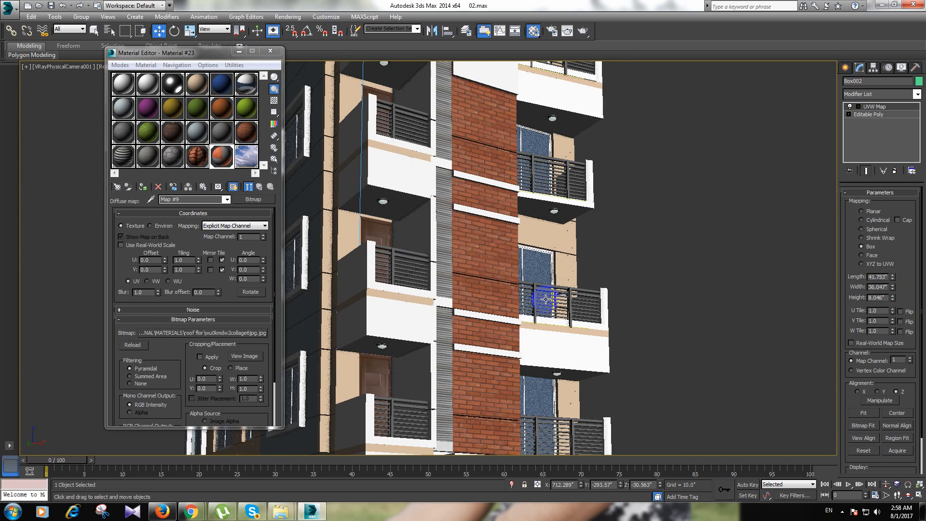
key("shift+f")
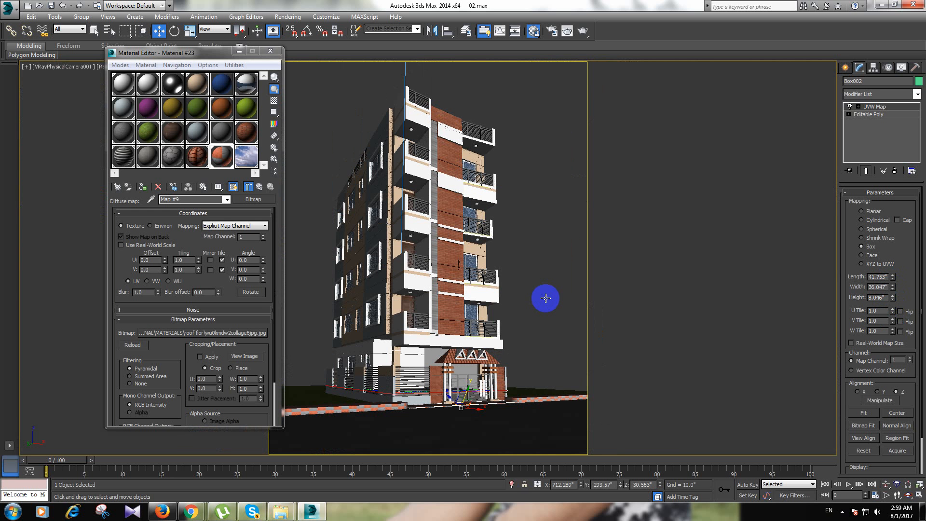
Step: Render only a Region fitted around the entrance slab over the last rendered frame, accepting the file overwrite
left_click(566, 30)
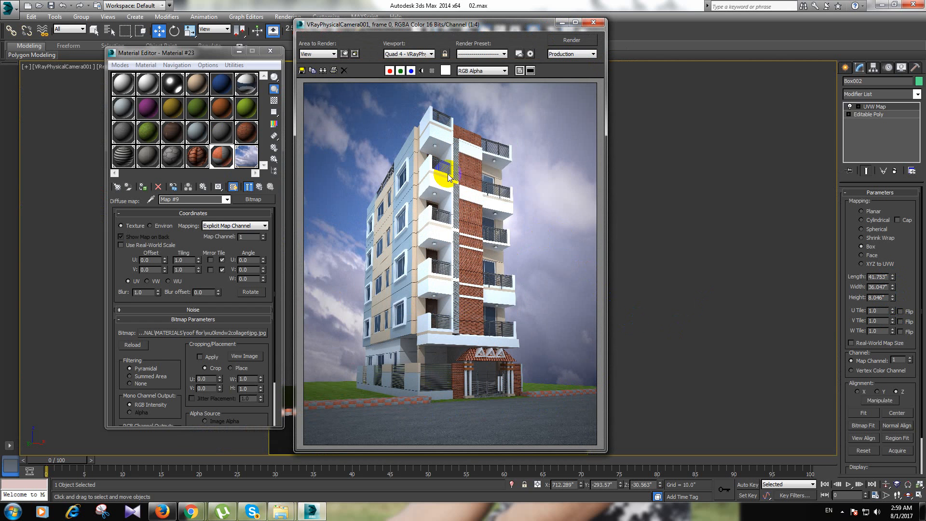
left_click(317, 54)
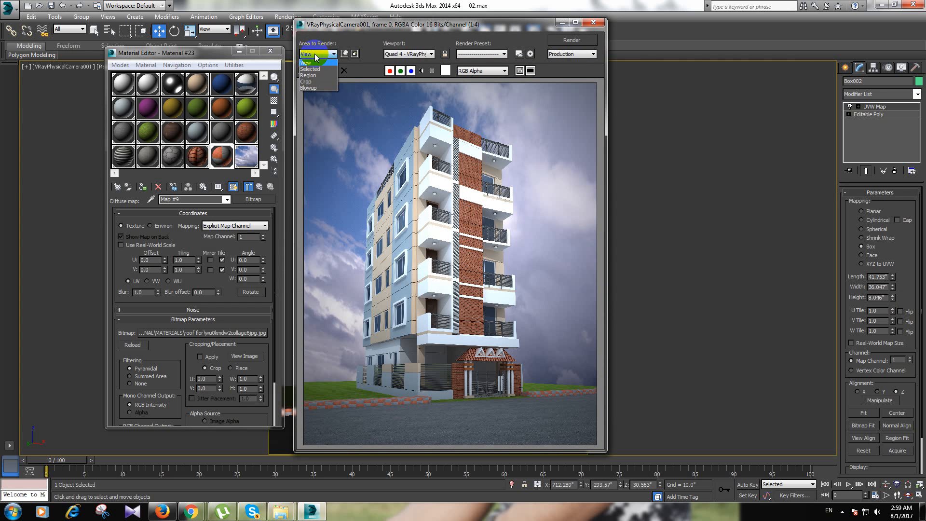
left_click(320, 76)
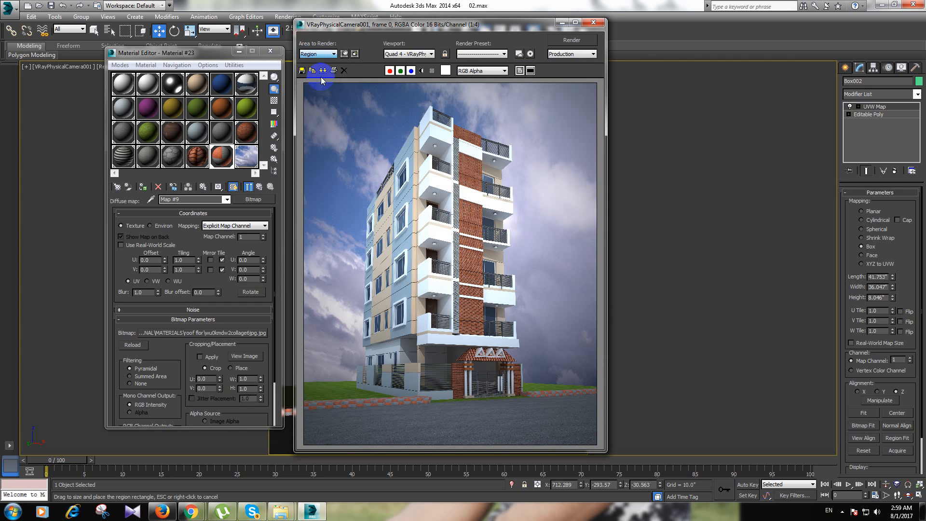
left_click_drag(449, 120, 456, 381)
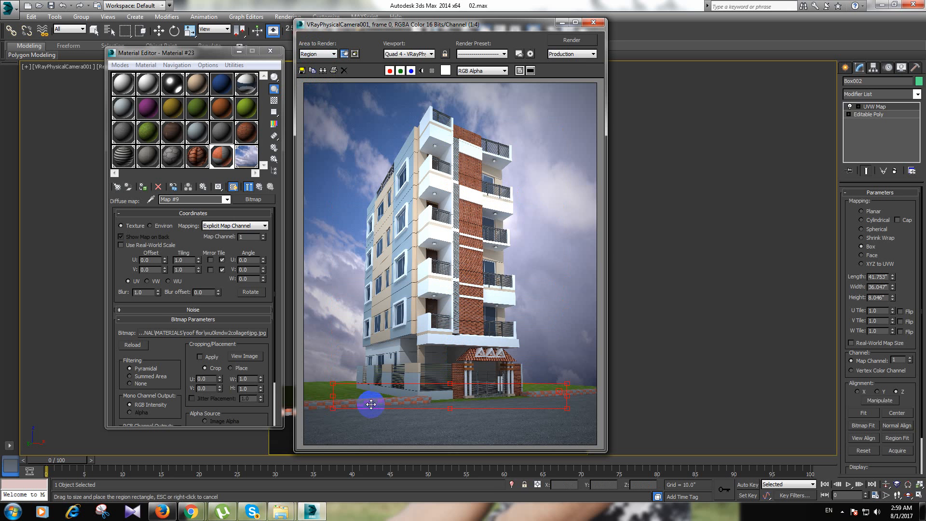
left_click_drag(333, 396, 425, 399)
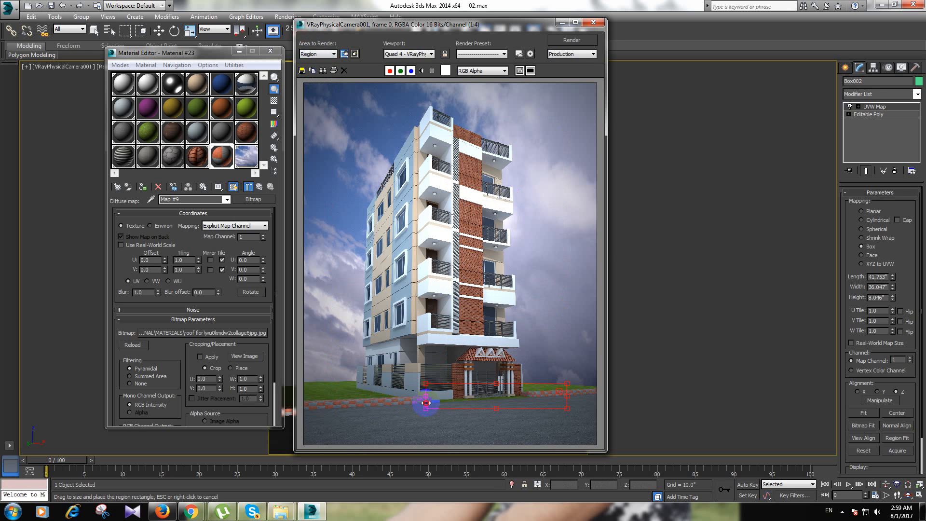
left_click_drag(568, 396, 528, 395)
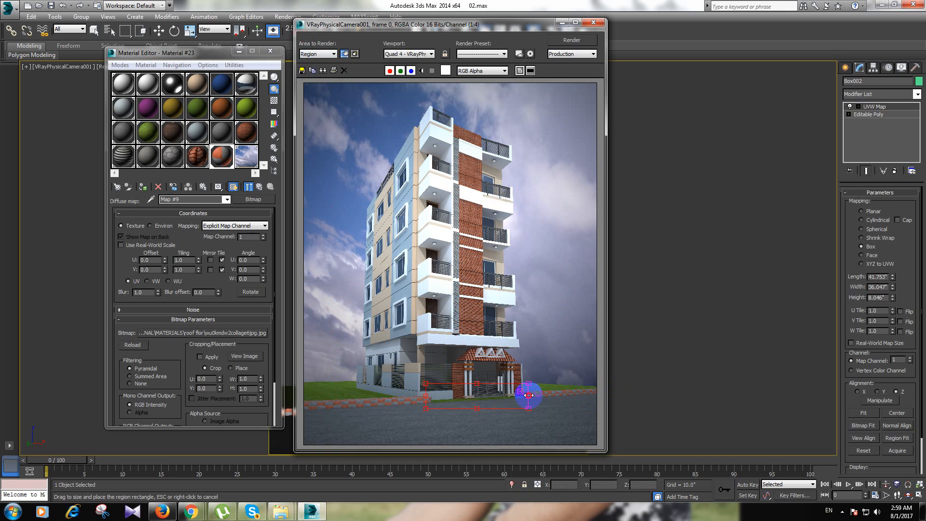
left_click(568, 39)
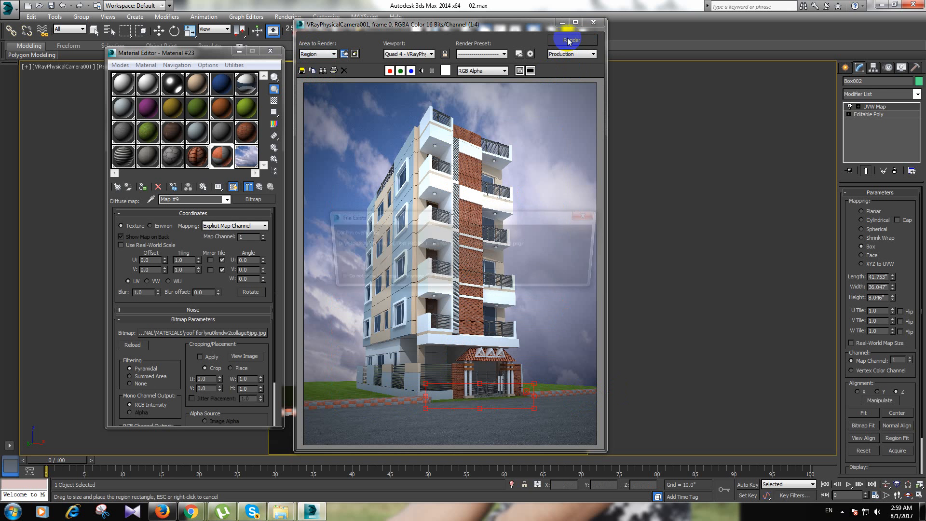
left_click(438, 266)
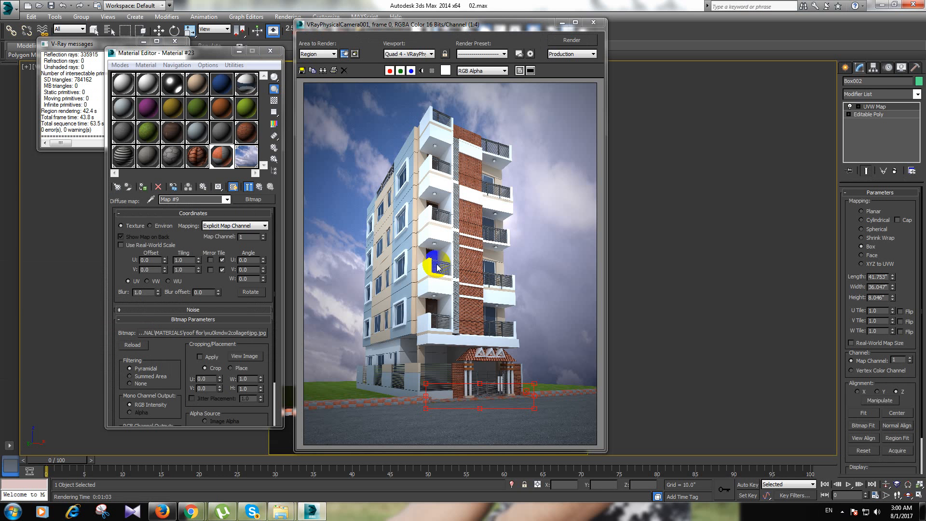
Step: Set the area to render back to View and inspect the rendered building up close
left_click(435, 220)
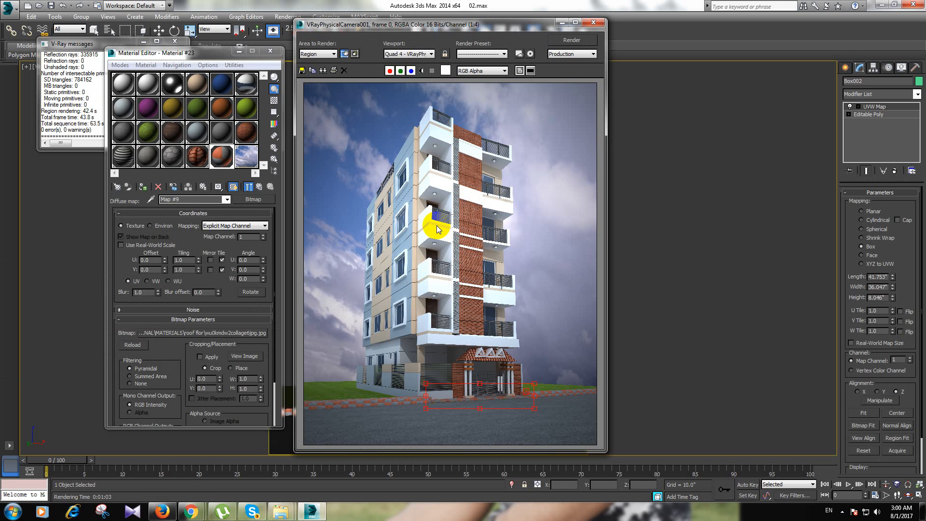
left_click(317, 54)
left_click(311, 61)
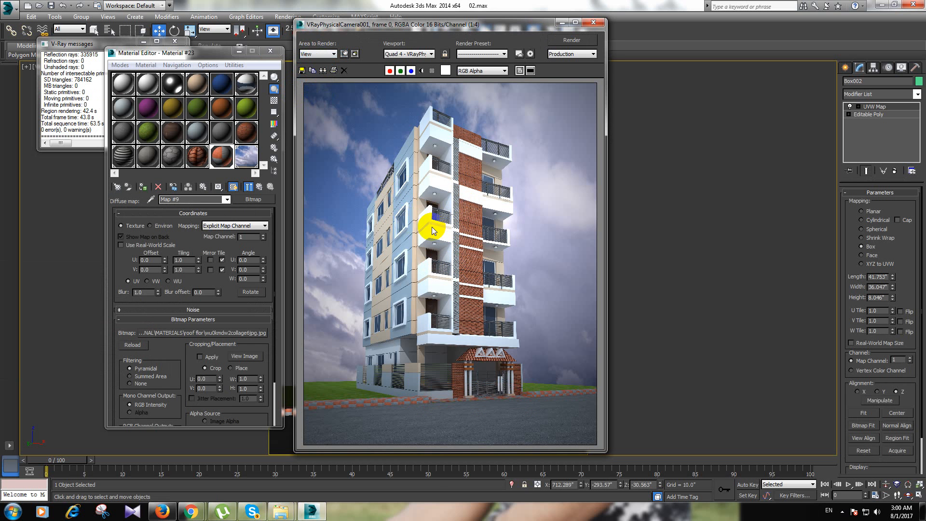
scroll(432, 226, "up", 4)
scroll(426, 227, "down", 1)
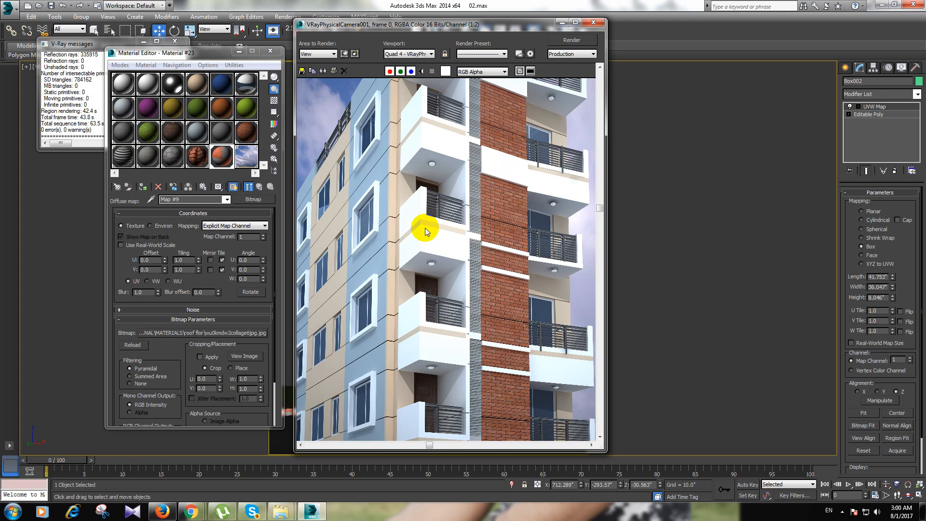
scroll(425, 228, "down", 1)
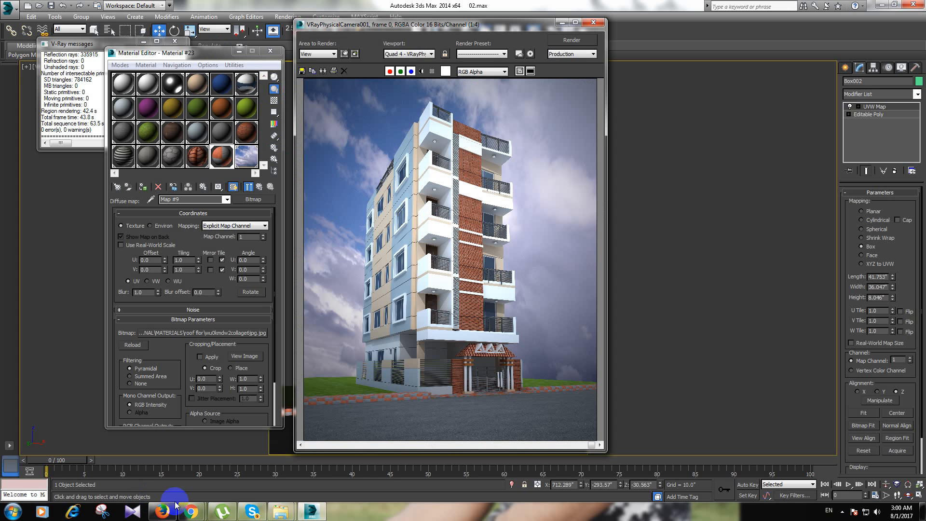
Step: Switch to the project folder in Windows Explorer, show its files as large thumbnails, and view the rendered PNG named 1
mouse_move(294, 516)
mouse_move(308, 464)
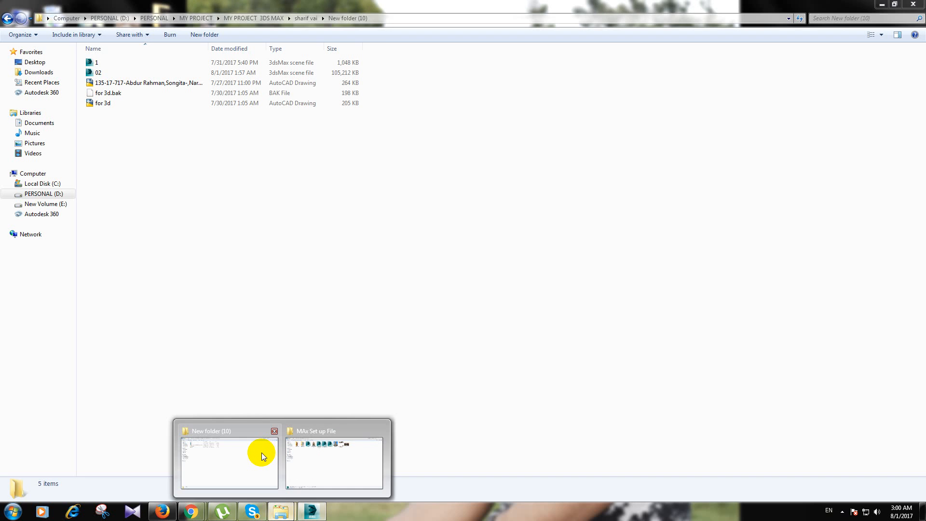
left_click(262, 453)
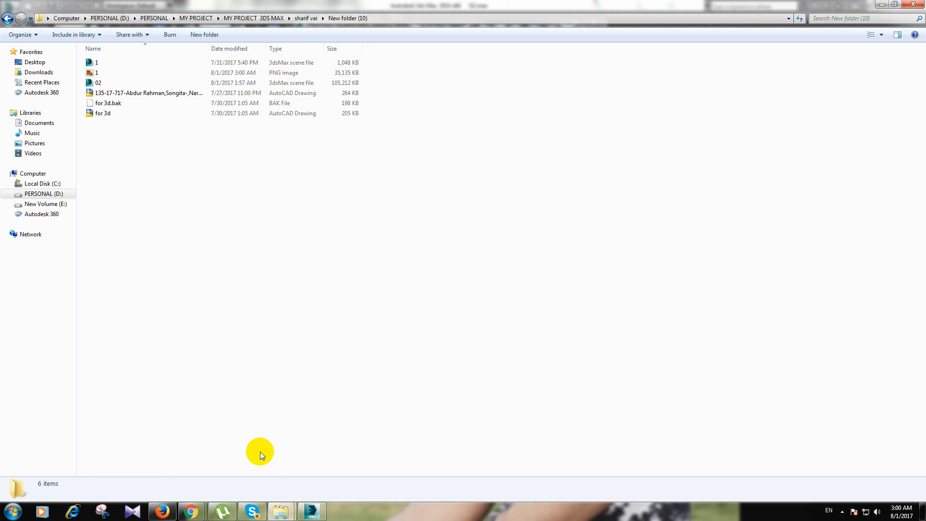
left_click(865, 38)
left_click(867, 37)
left_click(868, 36)
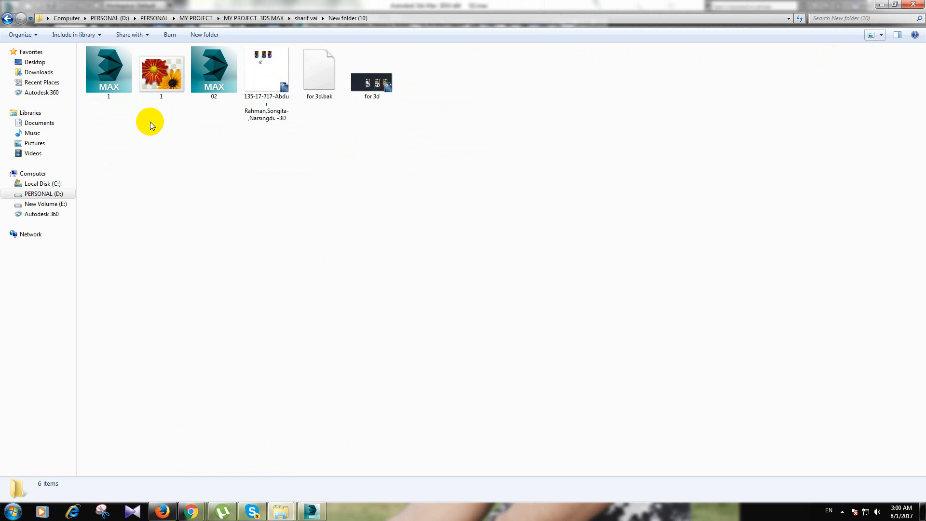
double_click(169, 93)
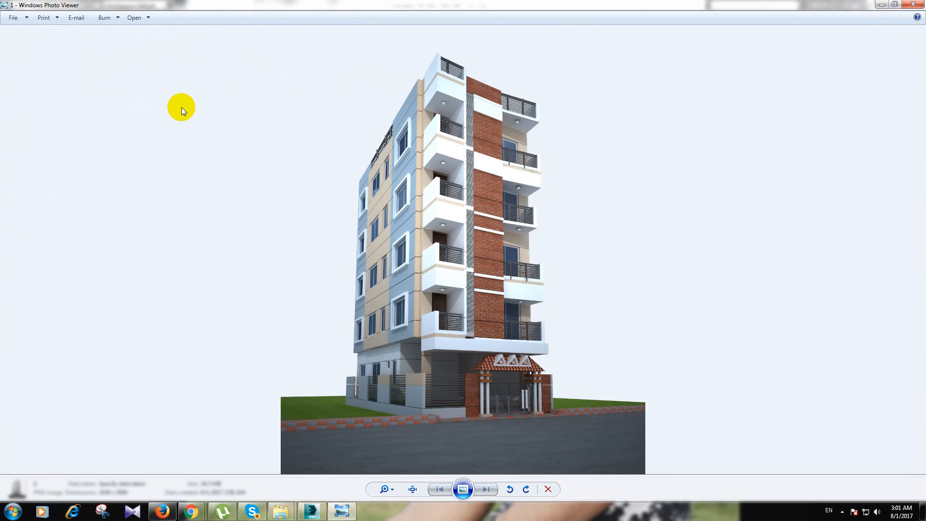
left_click(913, 5)
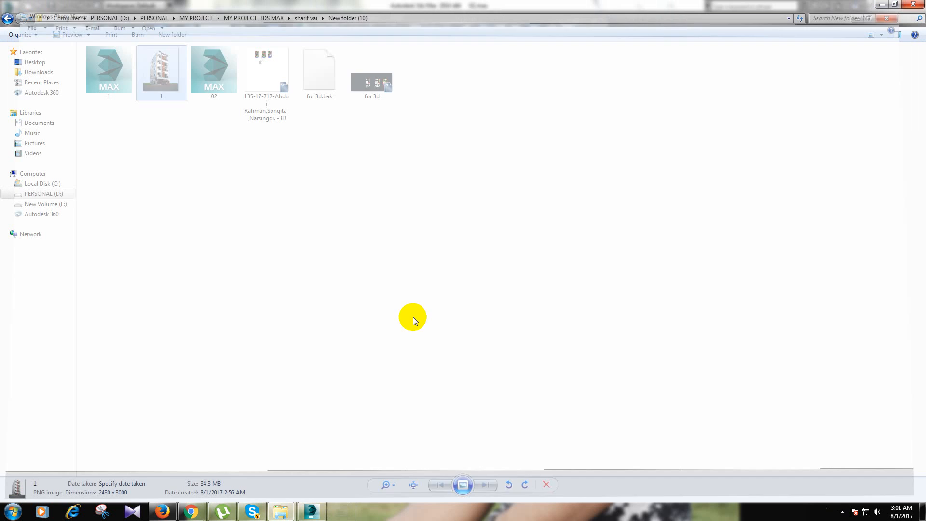
Step: Return to 3ds Max, close the Material Editor, rendered frame and V-Ray messages windows, and save the scene
left_click(312, 510)
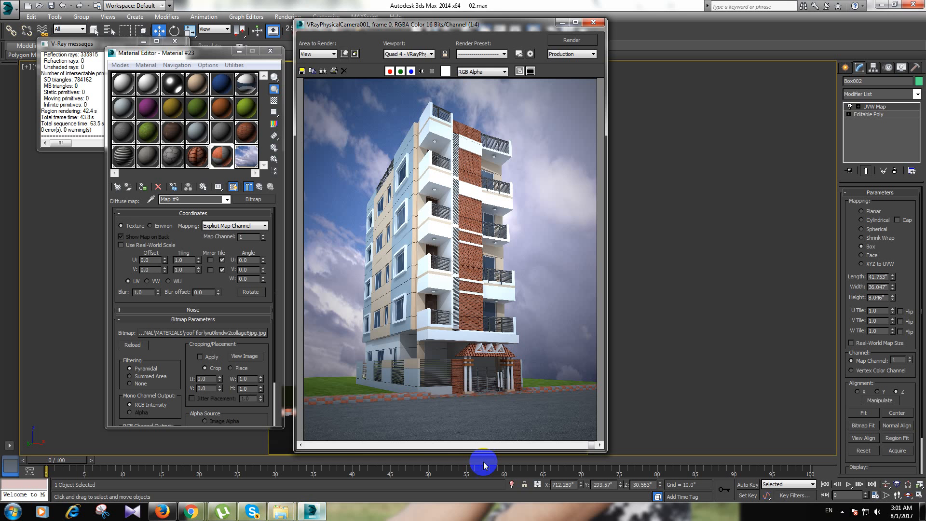
left_click(270, 50)
left_click(594, 22)
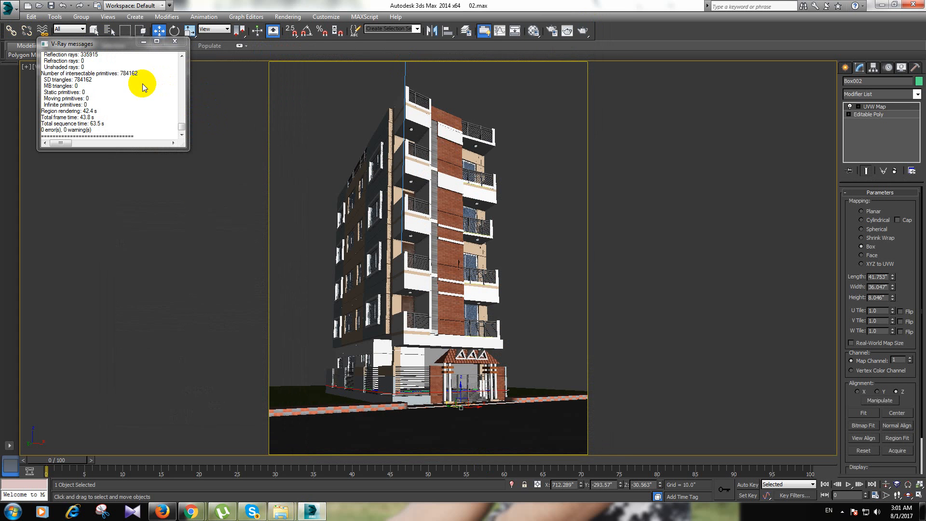
left_click(174, 41)
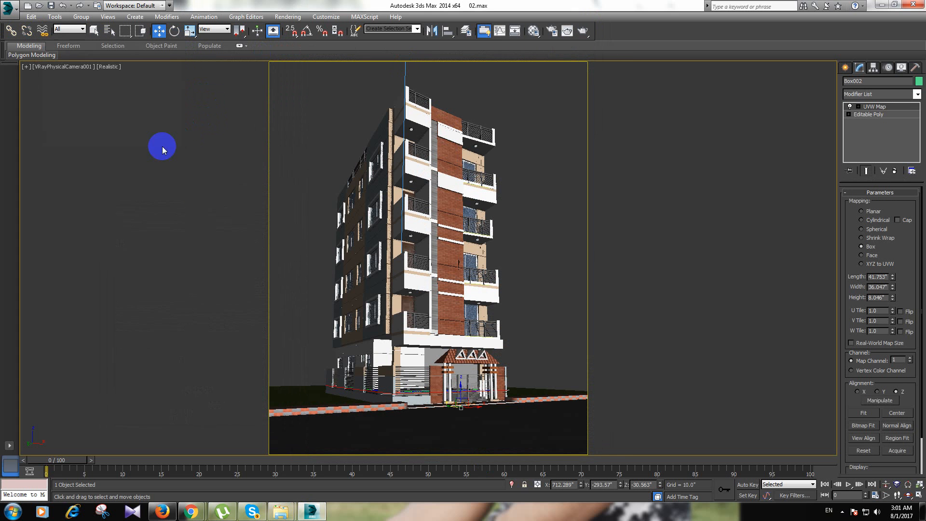
left_click(51, 6)
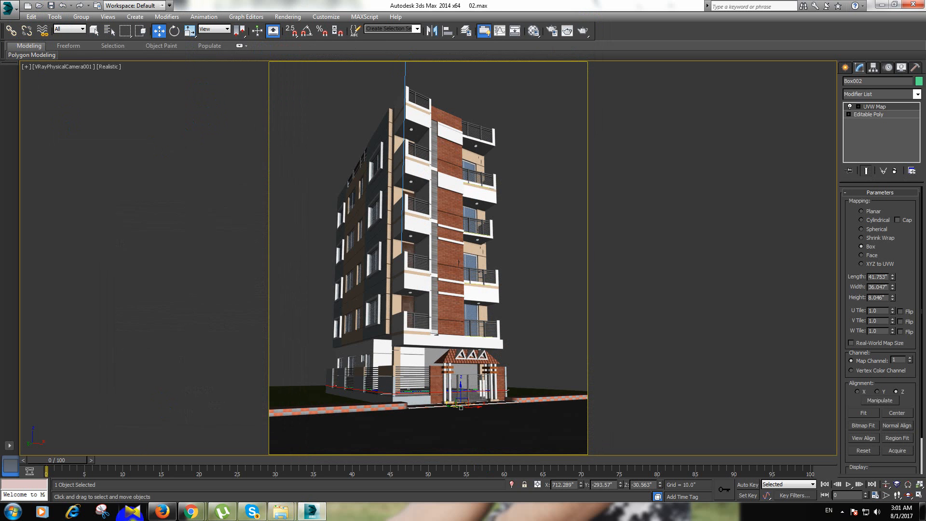
Step: Launch Adobe Photoshop CS6 (64 Bit)
left_click(13, 510)
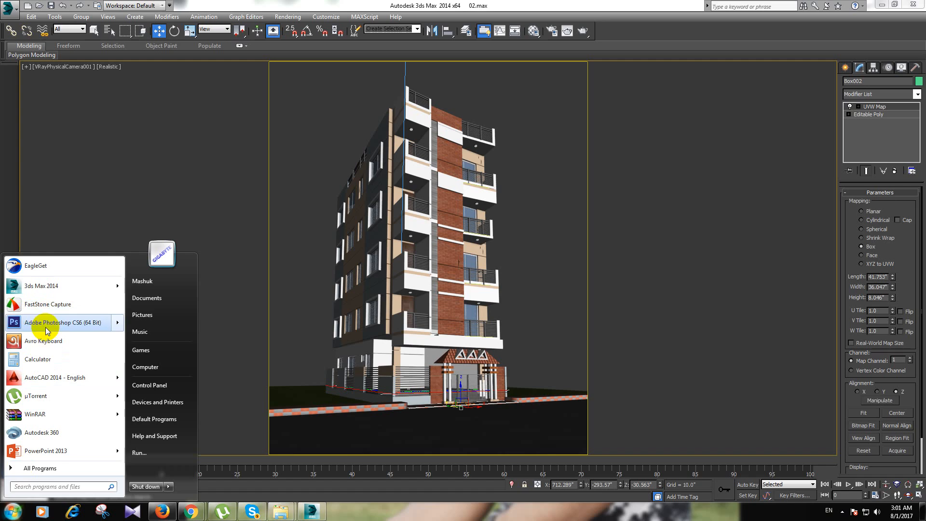